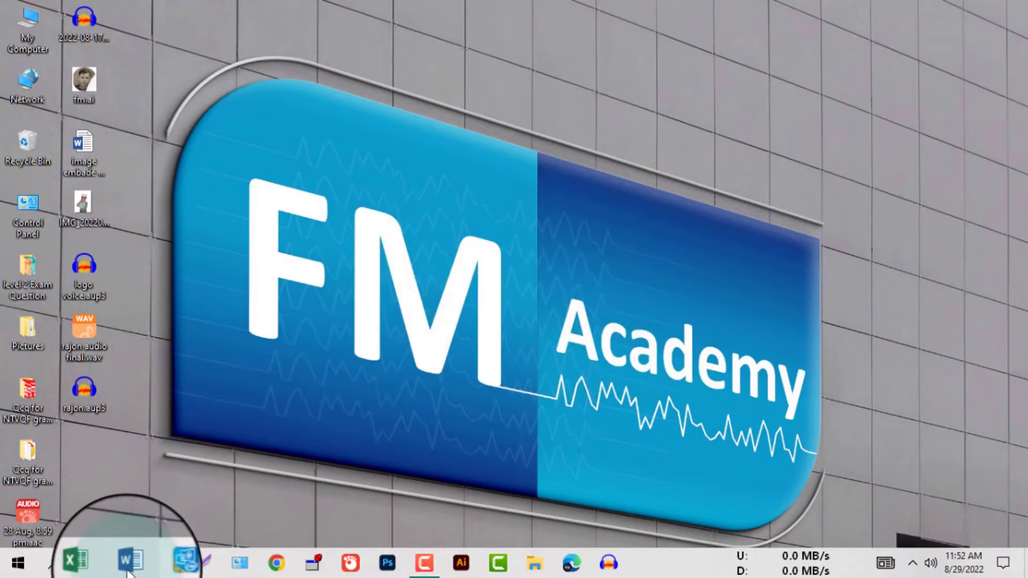
Step: Open the Illustrator shortcuts document in Word and look over its heading lines
left_click(129, 563)
left_click_drag(217, 250, 376, 241)
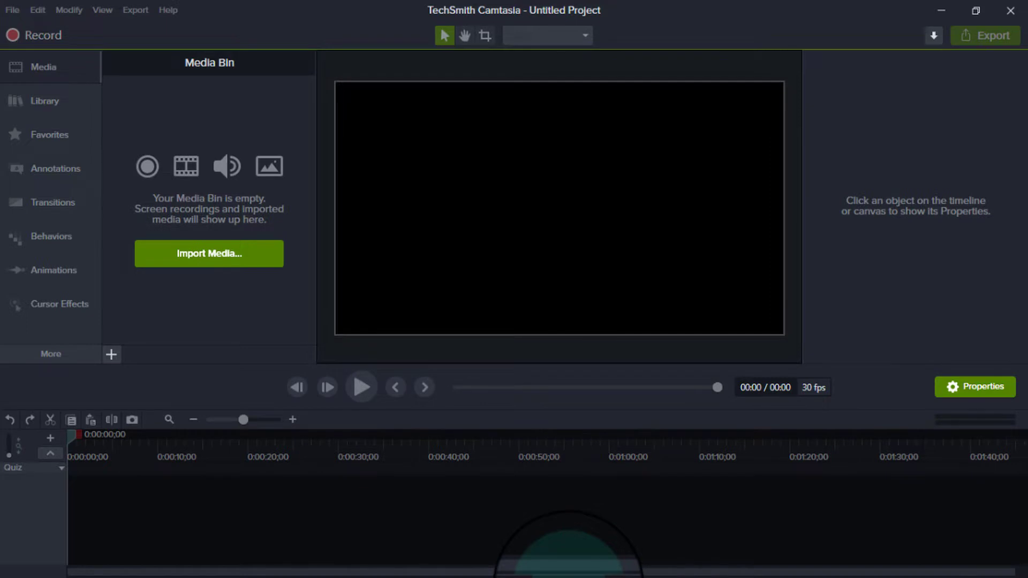
Step: In Camtasia, set the project's canvas dimensions to 720p HD (1280x720) and apply the project settings
left_click(11, 9)
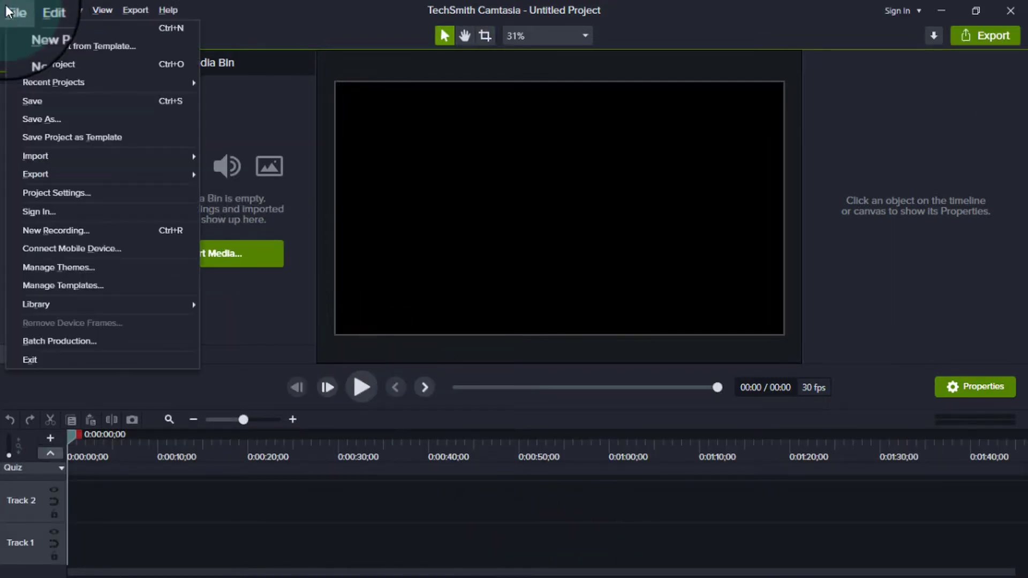
left_click(63, 193)
left_click(546, 227)
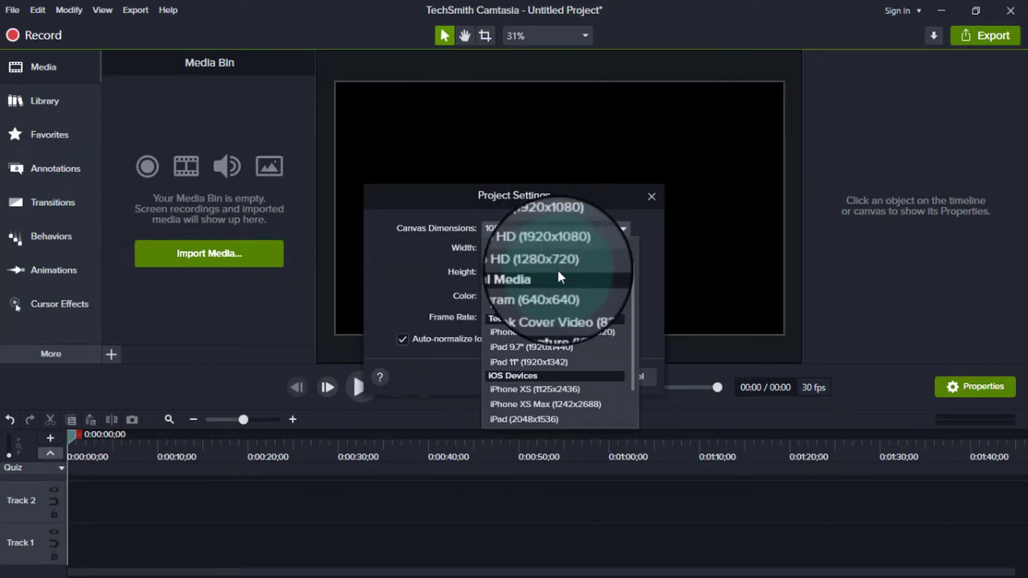
left_click(556, 245)
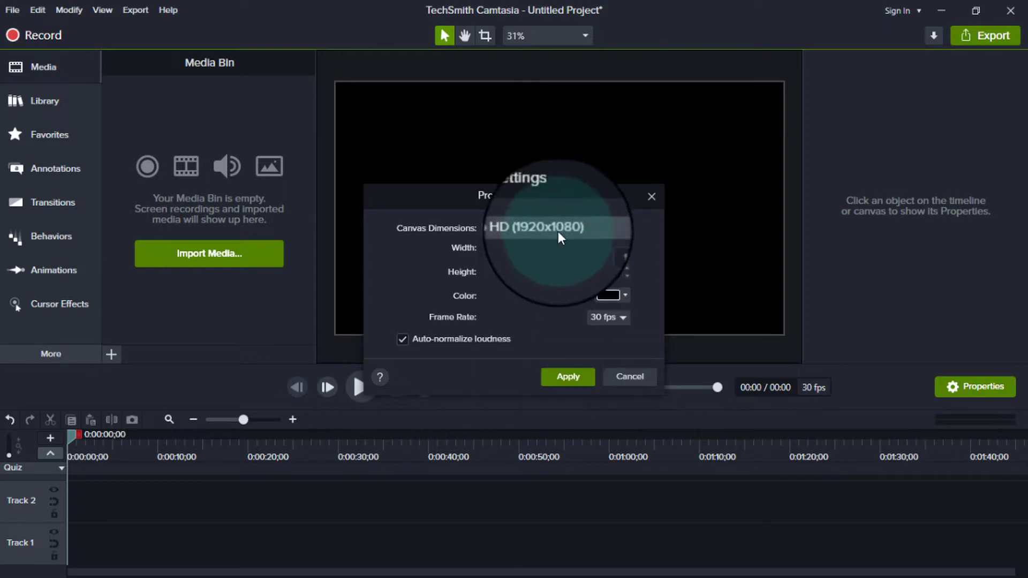
left_click(559, 232)
left_click(542, 260)
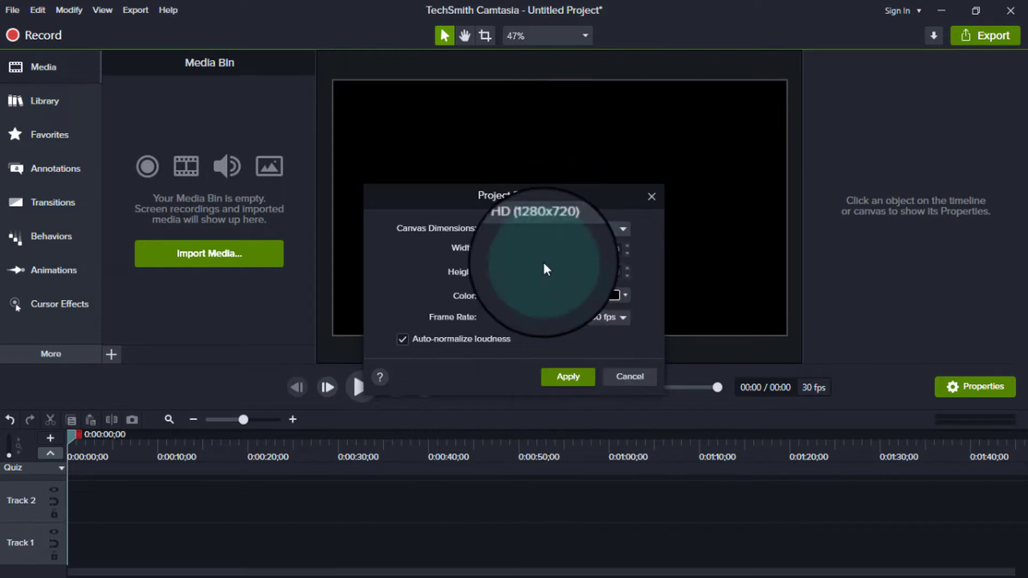
left_click(624, 298)
left_click(624, 298)
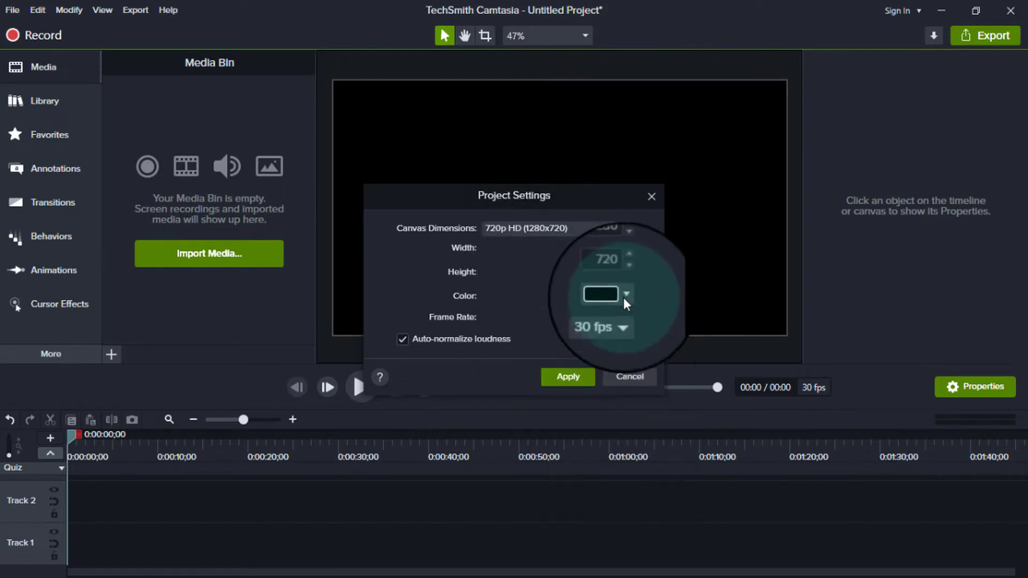
left_click(554, 374)
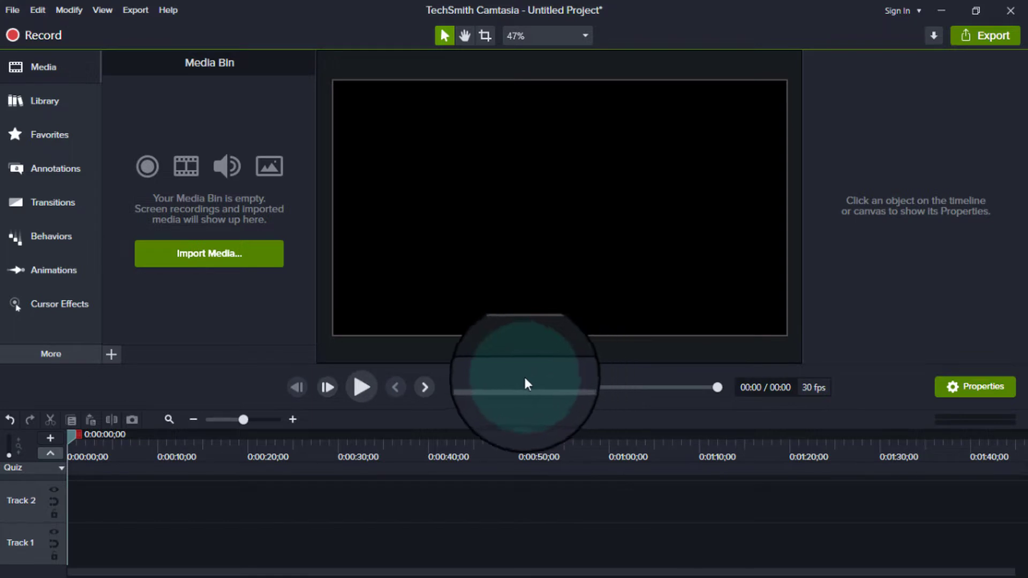
Step: Add the starred plain ABC text callout from the Basic annotations to the canvas
left_click(47, 436)
left_click(46, 137)
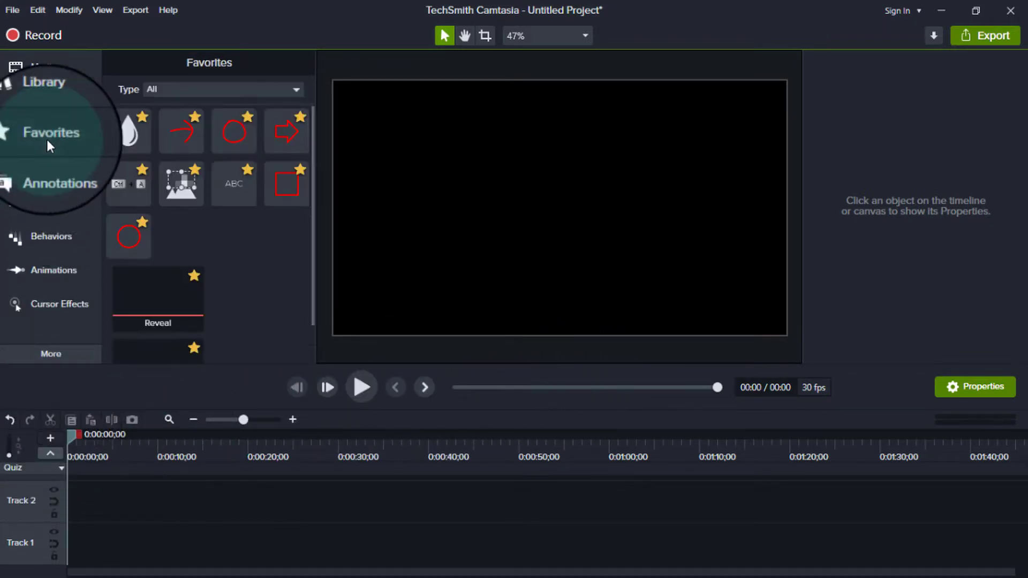
left_click(20, 91)
left_click(45, 165)
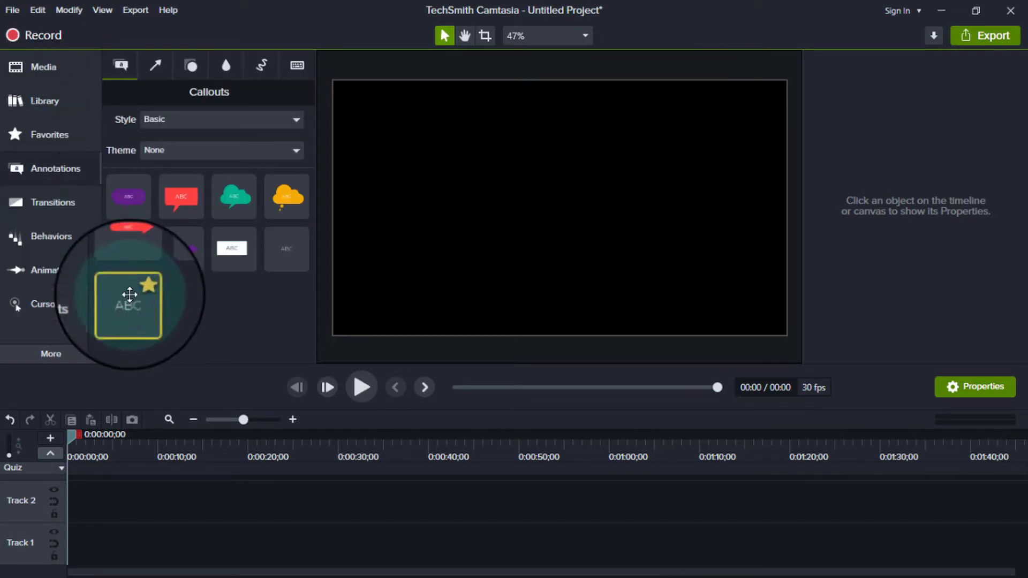
left_click_drag(130, 295, 557, 220)
Step: Switch to the Word document and copy the lines "Adobe illustrator cc" and "Keyboard shortcuts for windows" separately
key("alt+Tab")
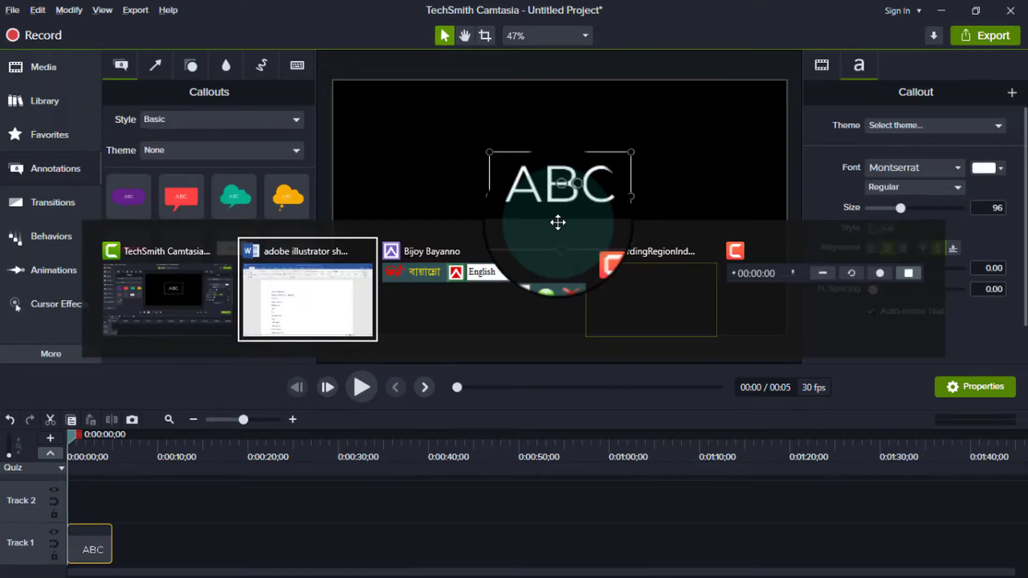
left_click_drag(230, 222, 345, 229)
key("super+c")
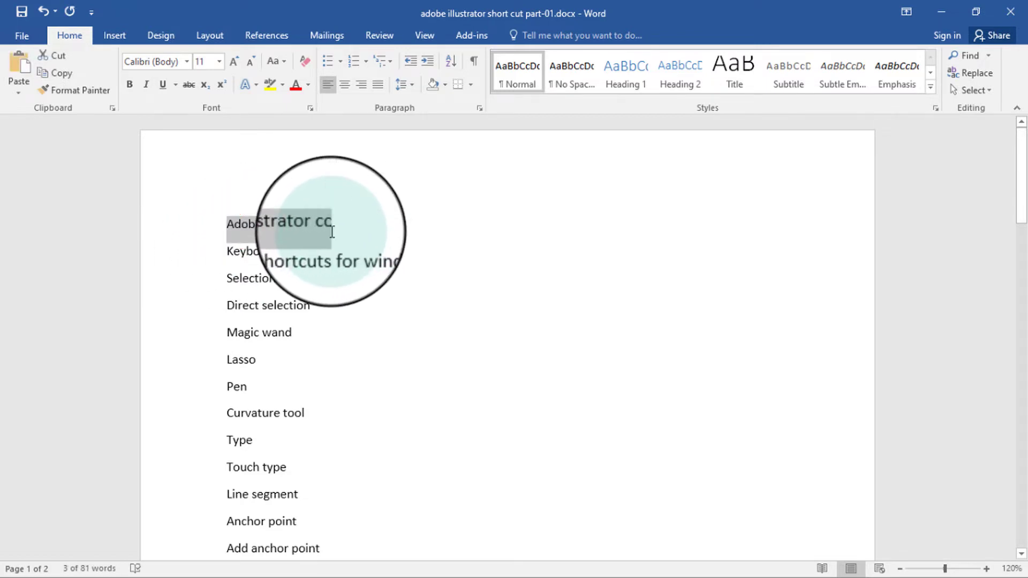
left_click_drag(229, 250, 390, 258)
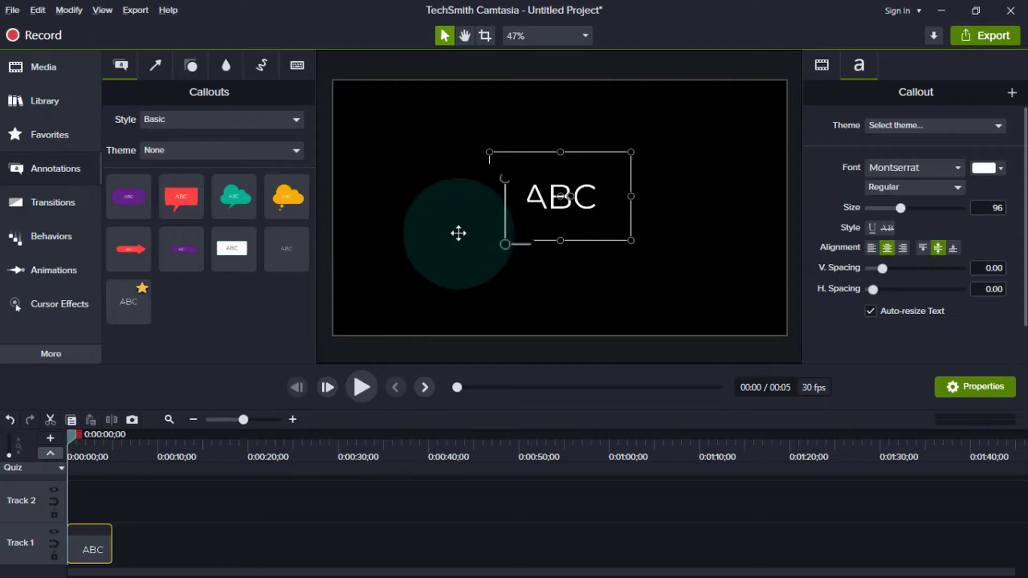
Step: Back in Camtasia, replace the callout's text with the copied "Keyboard shortcuts for windows" and reset its text formatting to the defaults
left_click_drag(459, 232, 529, 203)
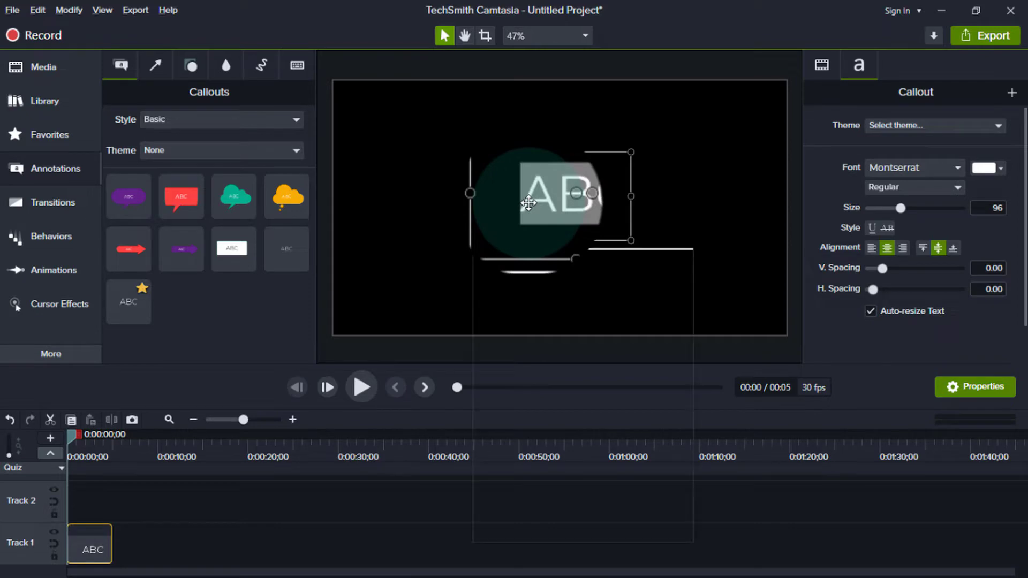
key("super+v")
left_click(583, 307)
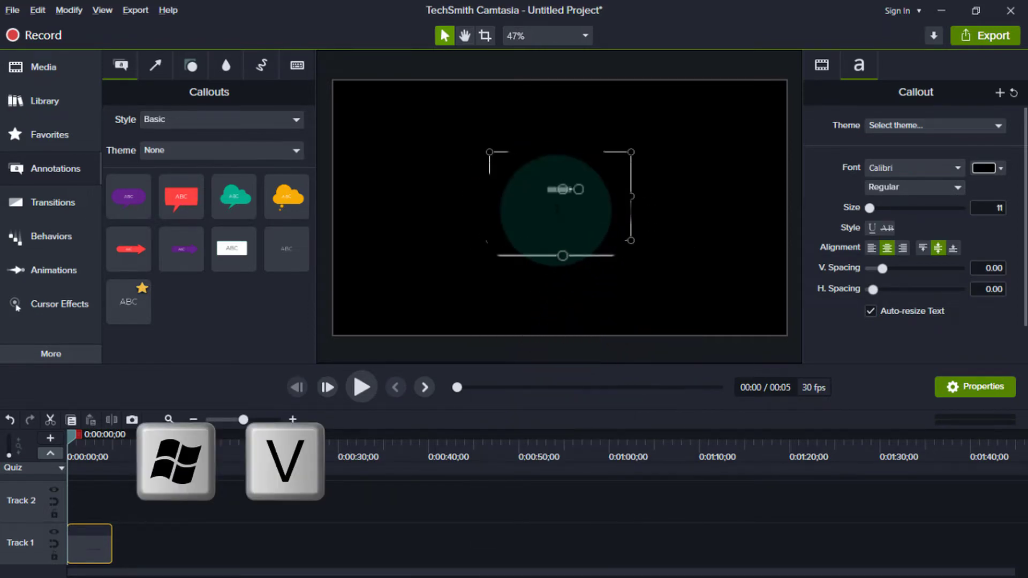
key("super+v")
left_click(581, 314)
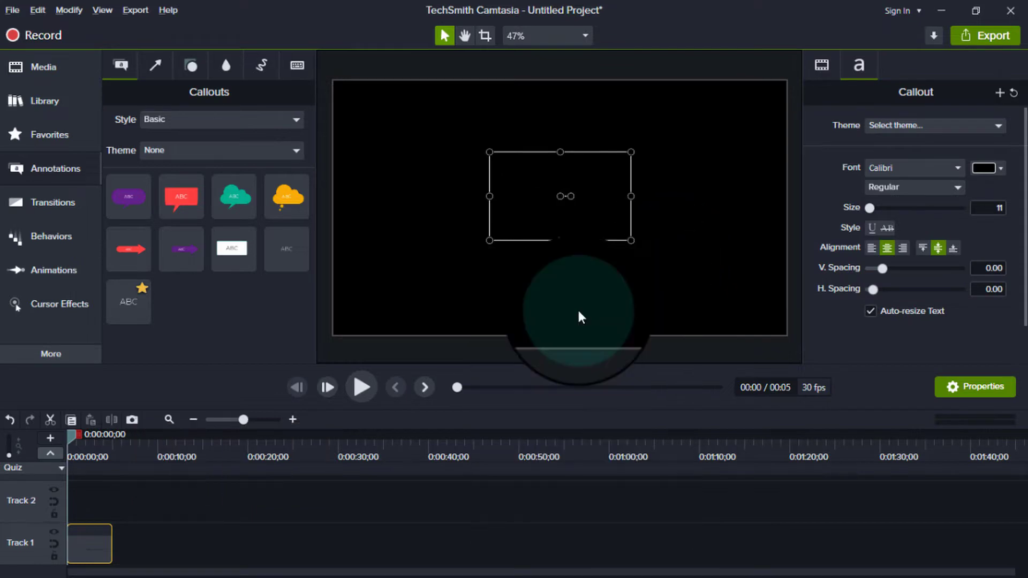
left_click(1014, 94)
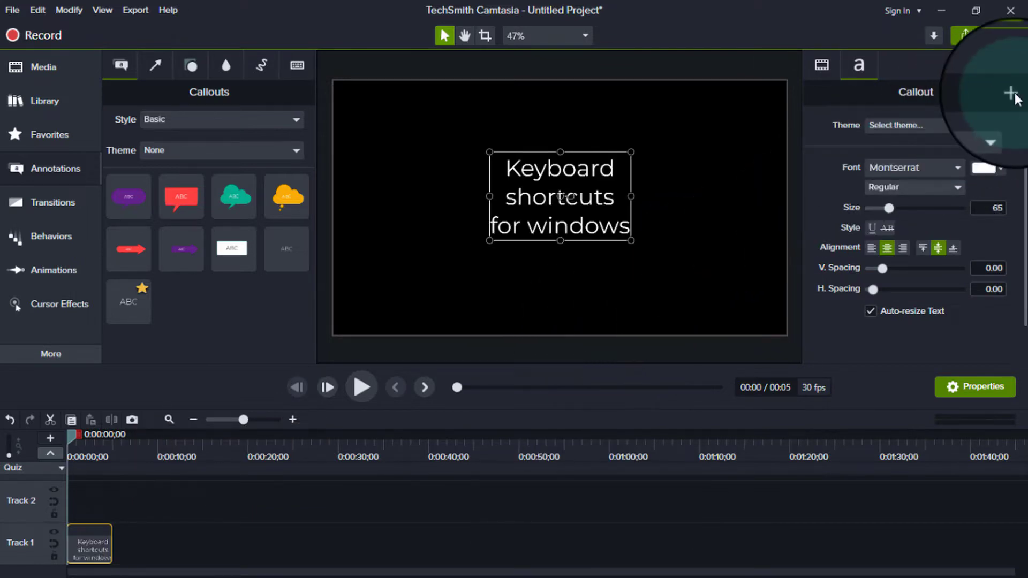
Step: Align the callout text left and to the top, and resize and move the callout so the text fits one line low on the canvas
left_click(872, 247)
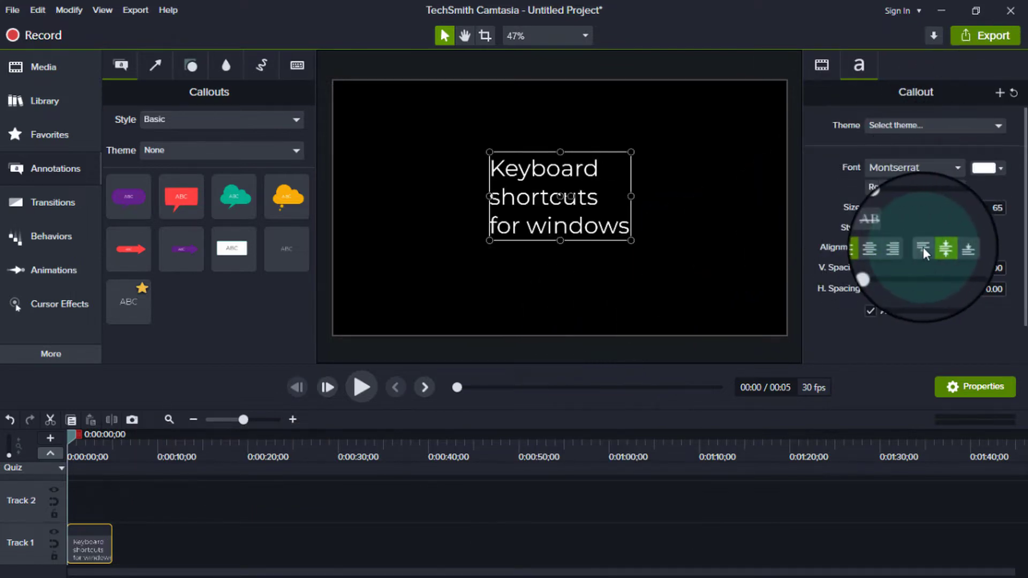
left_click(924, 248)
left_click_drag(631, 240, 653, 284)
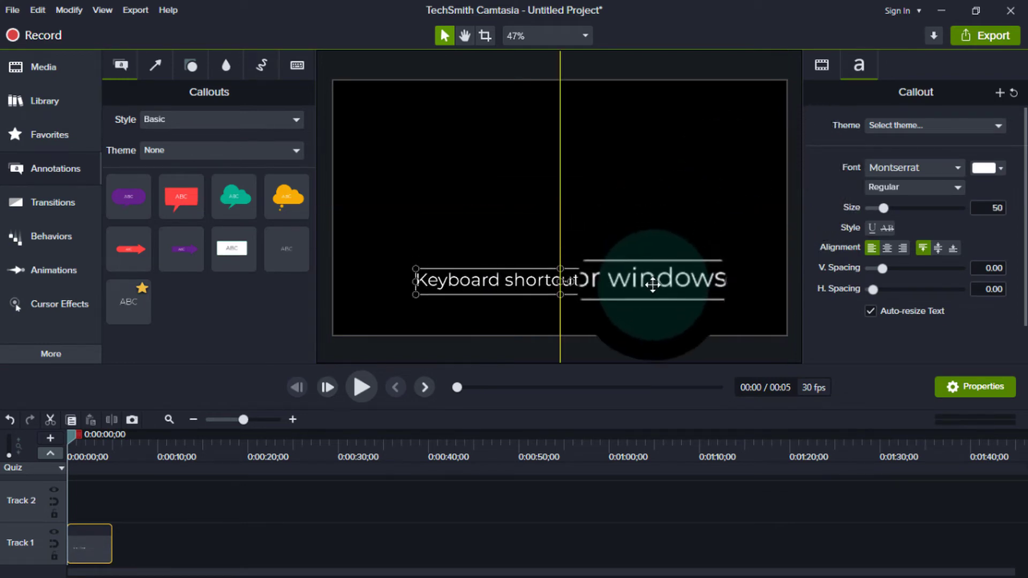
Step: Make the callout text bold, enlarge it to size 67 and move it up to just below the canvas centre
left_click(882, 188)
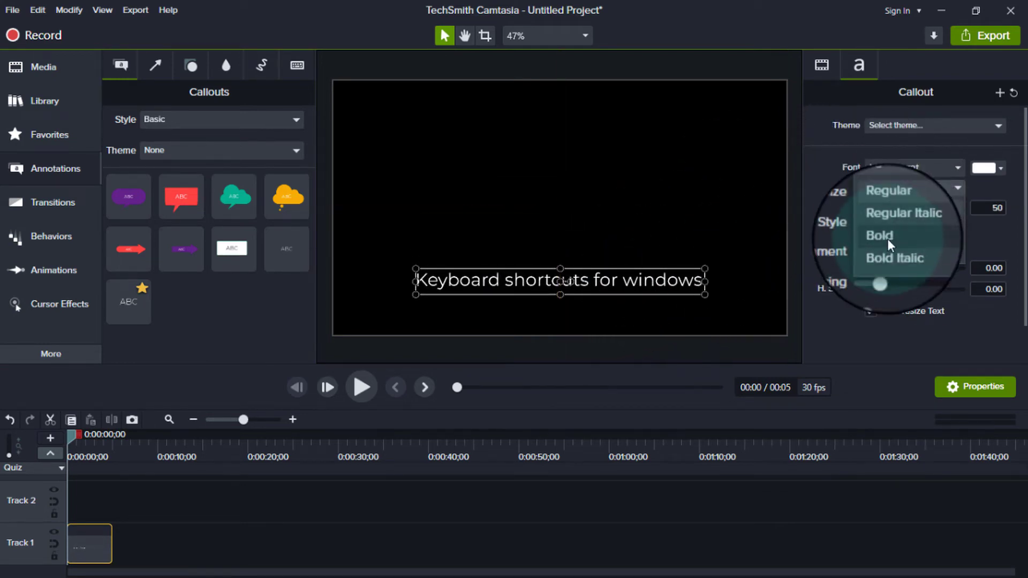
left_click(878, 231)
left_click_drag(641, 284, 669, 244)
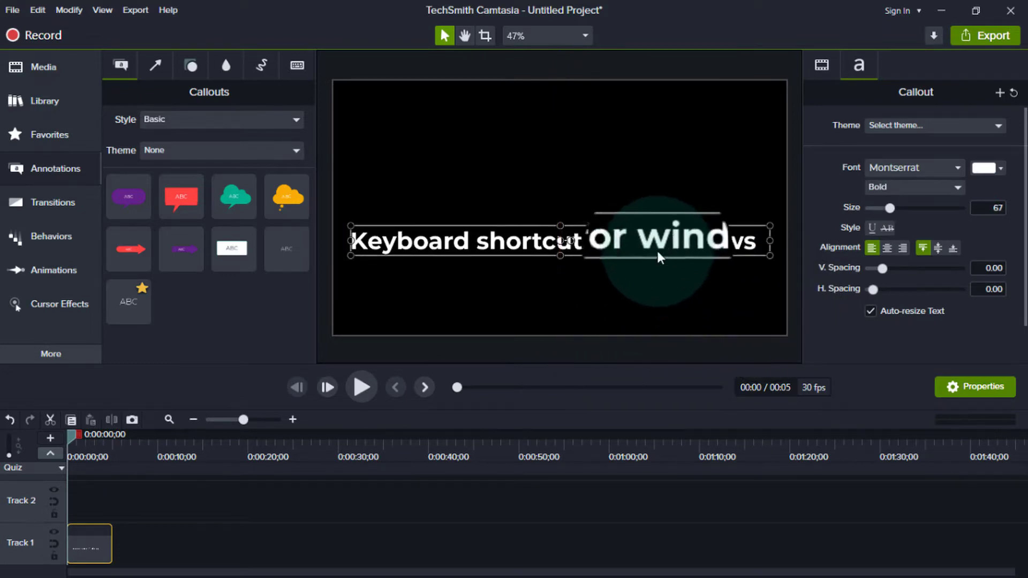
Step: Duplicate the "Keyboard shortcuts for windows" callout by copying and pasting it onto Track 2
right_click(84, 544)
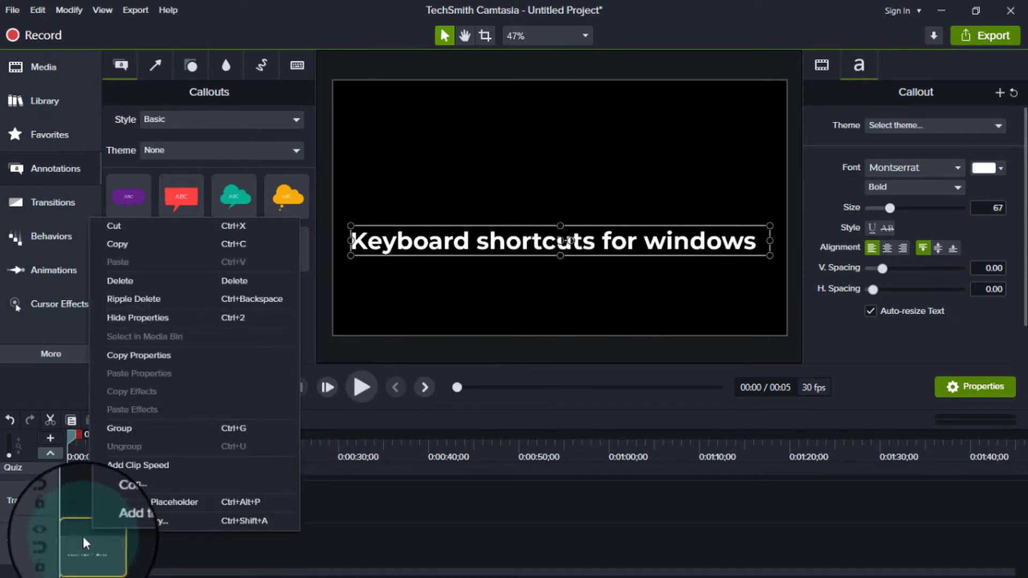
left_click(71, 438)
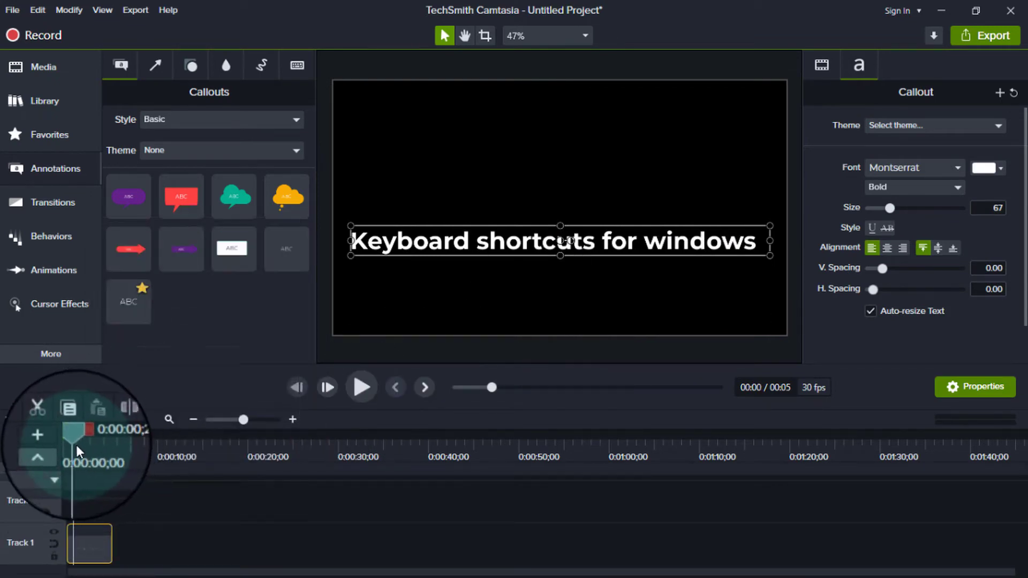
right_click(85, 545)
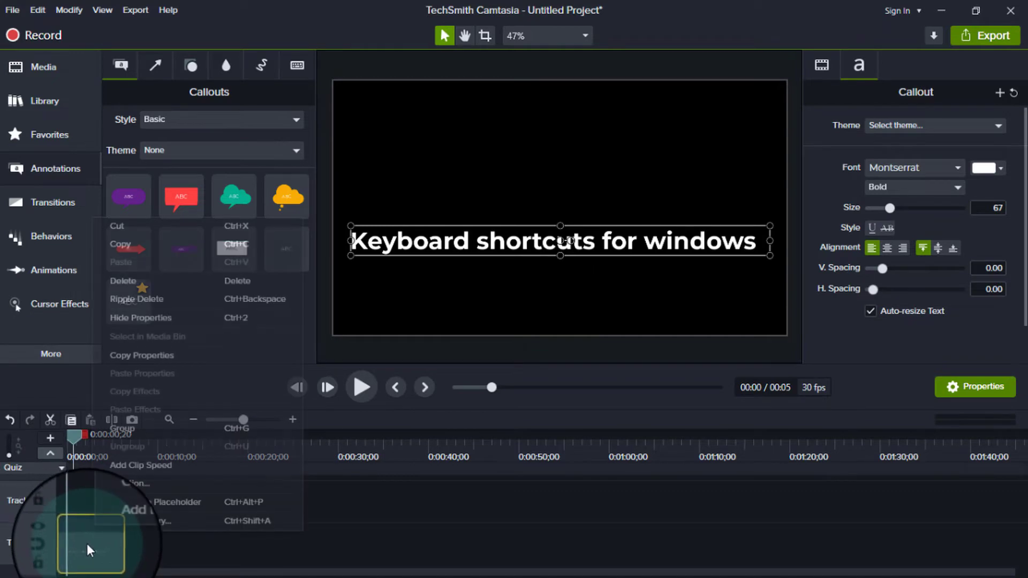
left_click(129, 246)
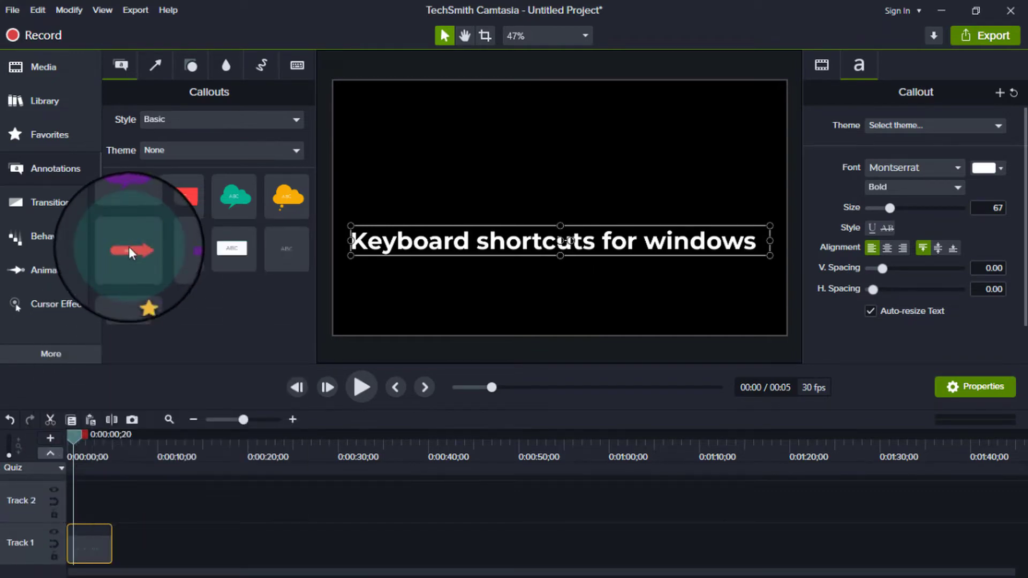
left_click(89, 420)
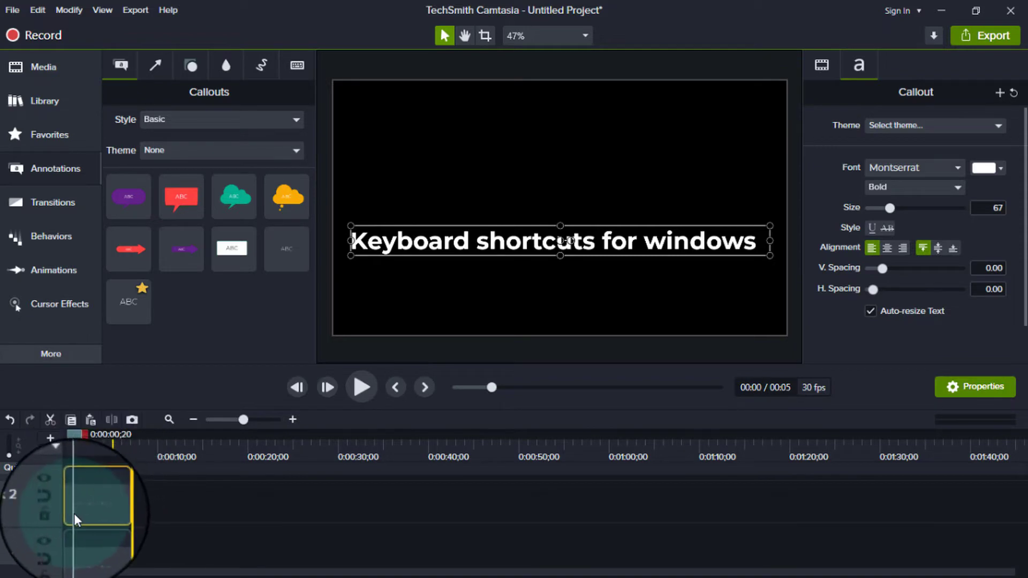
Step: Shift the Track 1 callout to start at about 2 seconds, and move the Track 2 callout above it on the canvas
left_click_drag(74, 513, 105, 543)
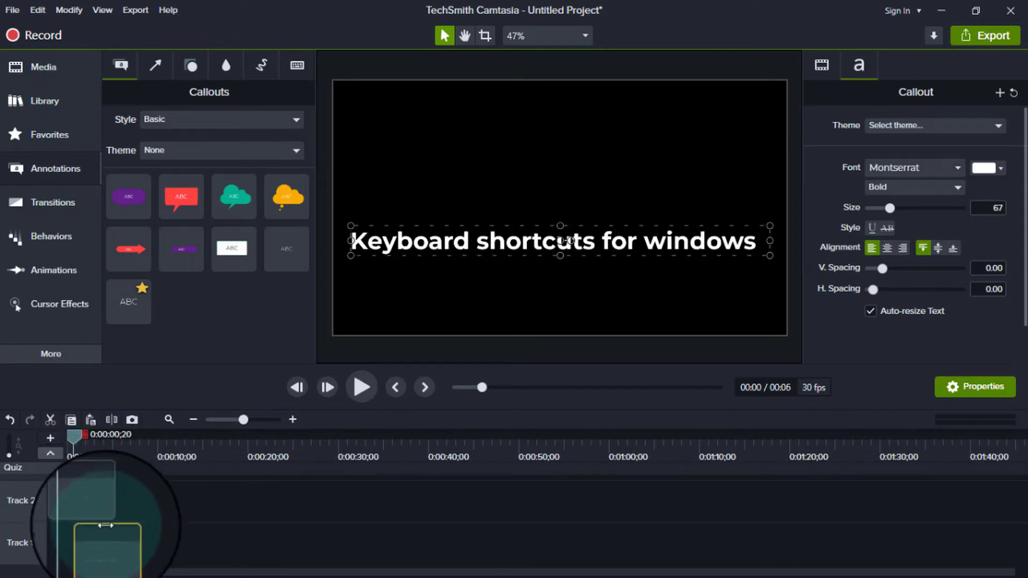
left_click_drag(454, 247, 488, 170)
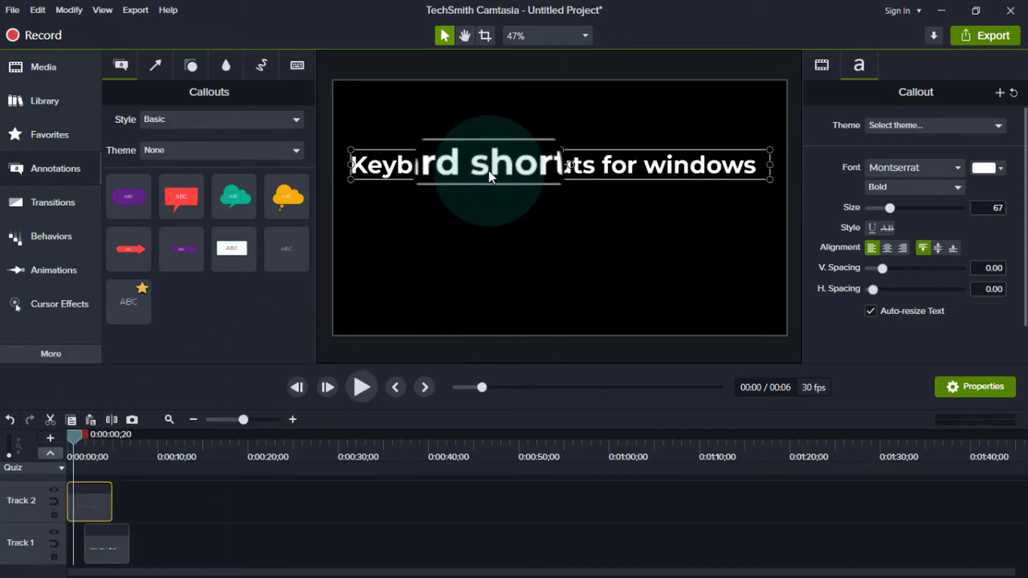
Step: With the playhead at 0:00:03;15, replace the upper callout's text with the copied "Adobe illustrator cc"
left_click_drag(74, 438, 99, 448)
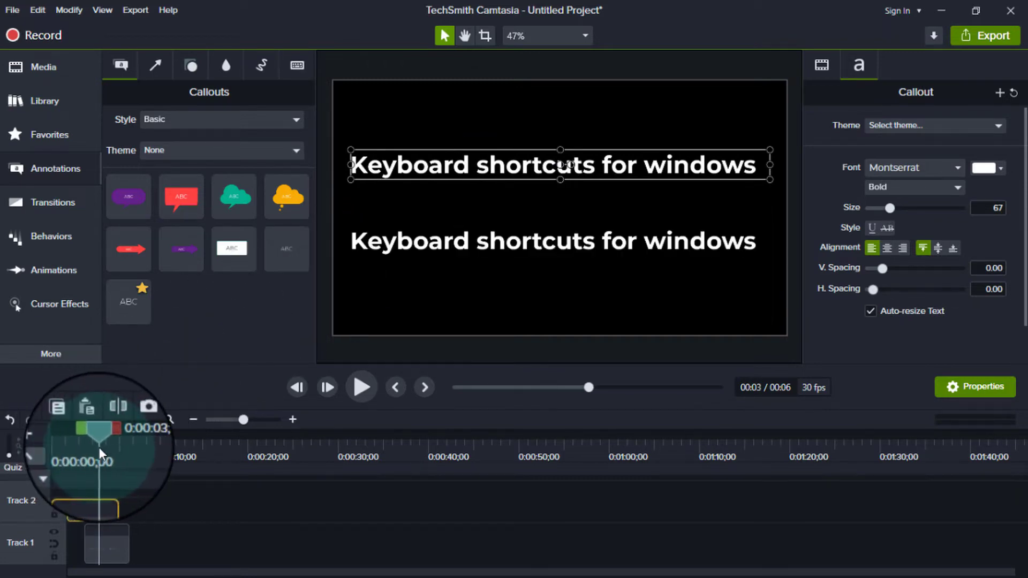
double_click(523, 167)
key("super+v")
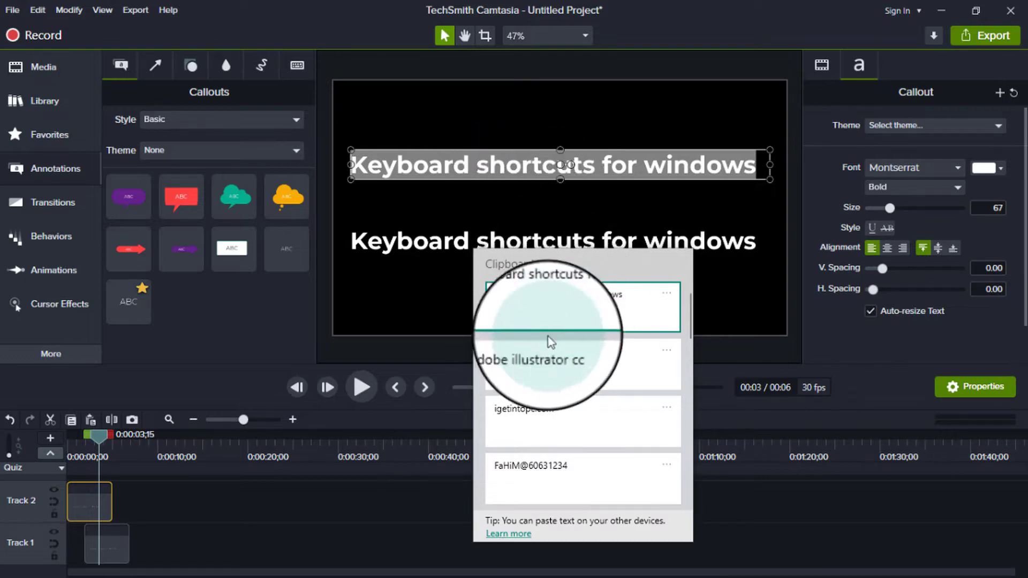
left_click(538, 358)
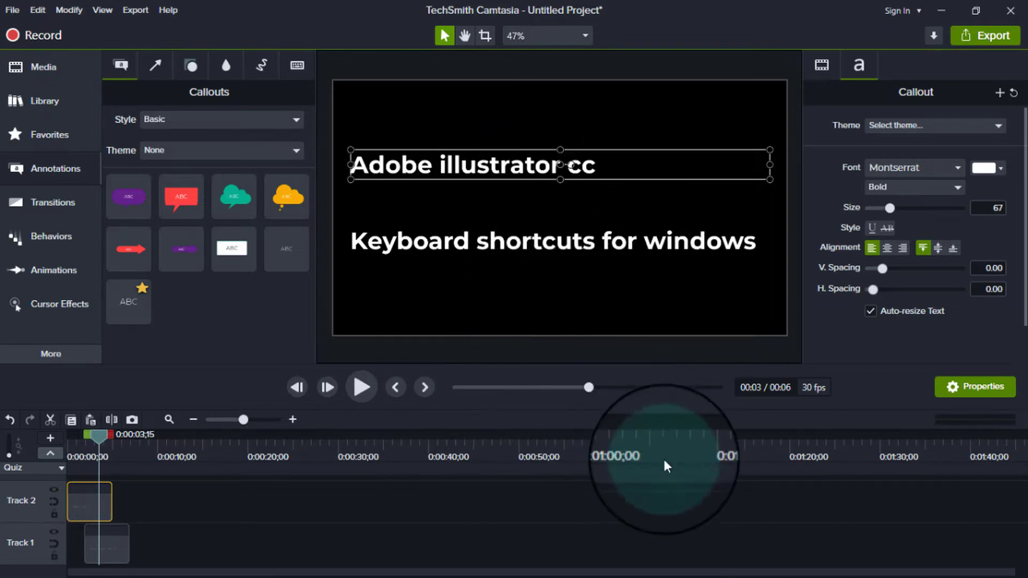
left_click(731, 513)
Step: Centre the "Adobe illustrator cc" text horizontally and move that callout down, close above the lower line
left_click(564, 172)
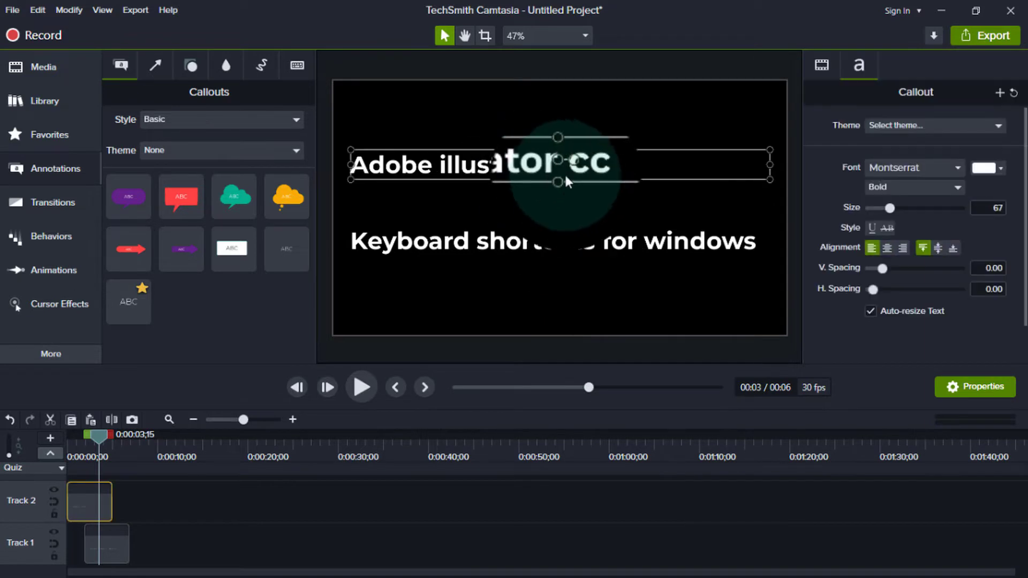
left_click(888, 248)
left_click(455, 519)
left_click(590, 161)
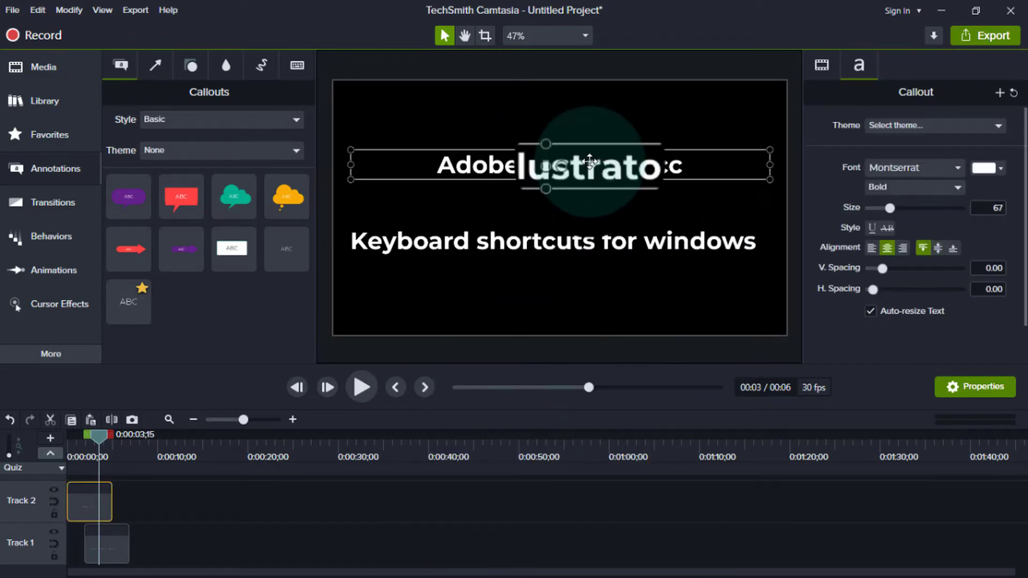
left_click_drag(589, 160, 578, 206)
Step: Play the timeline from the beginning to preview the two title callouts
left_click(563, 252)
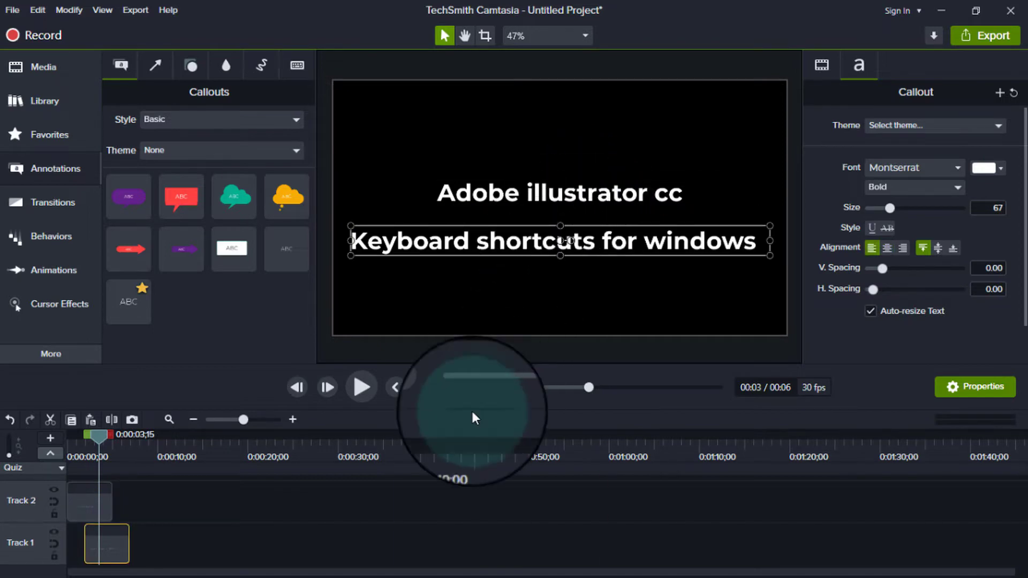
left_click(410, 529)
left_click_drag(99, 438, 59, 441)
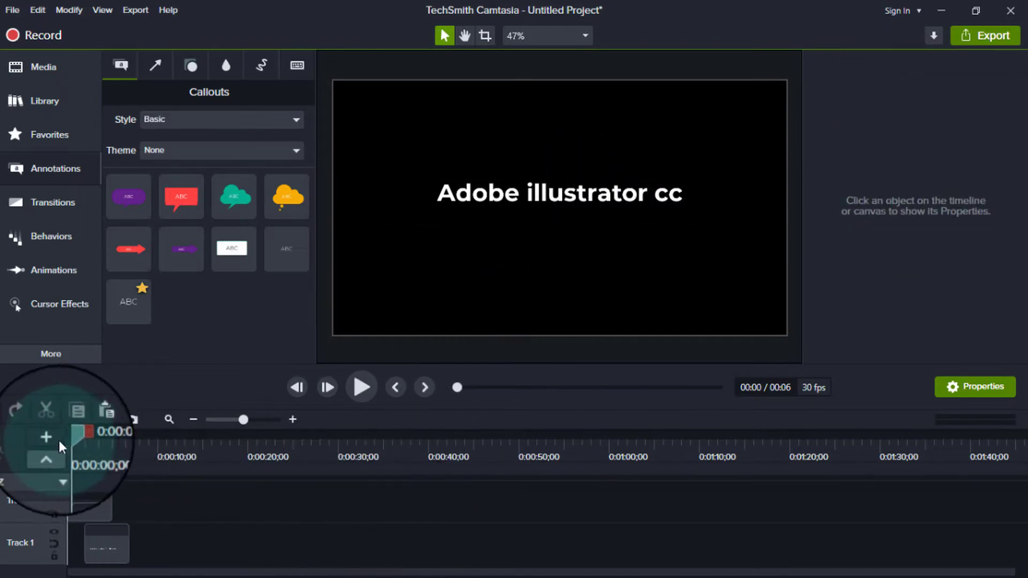
left_click(362, 385)
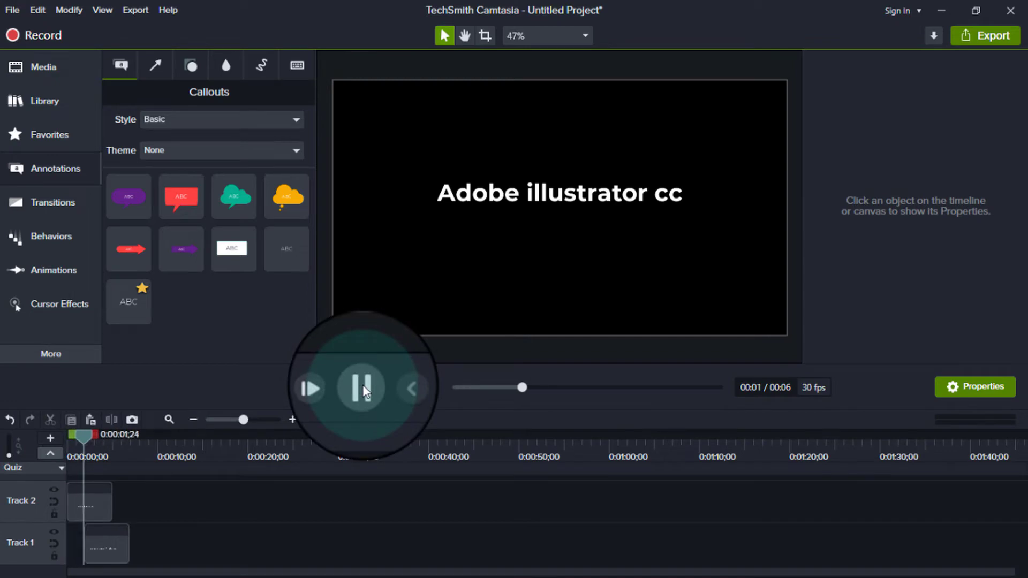
Step: Apply the Reveal behavior to both the "Adobe illustrator cc" callout on Track 2 and the "Keyboard shortcuts for windows" callout on Track 1
left_click(363, 385)
left_click_drag(97, 430, 60, 442)
left_click(91, 496)
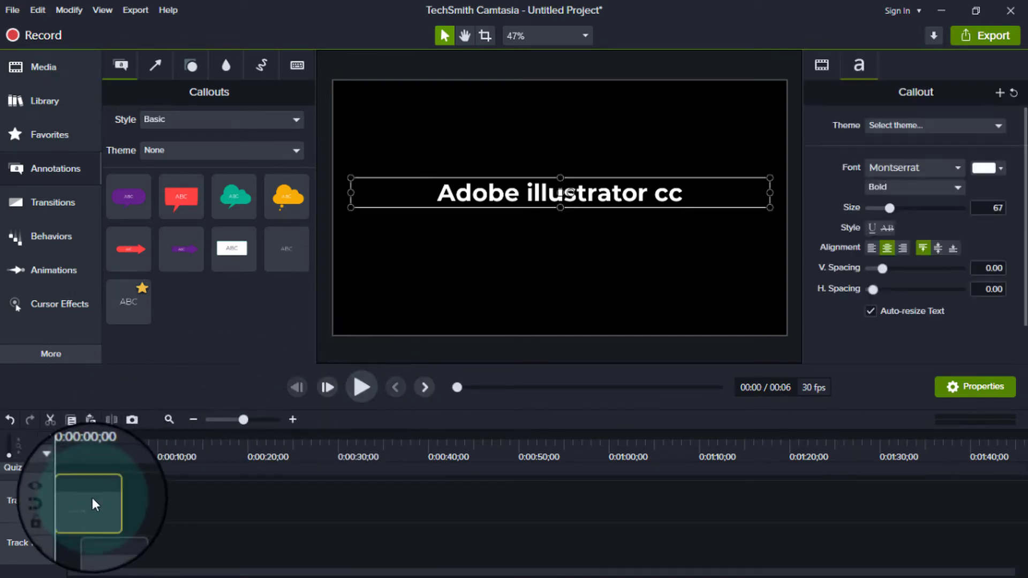
left_click(32, 238)
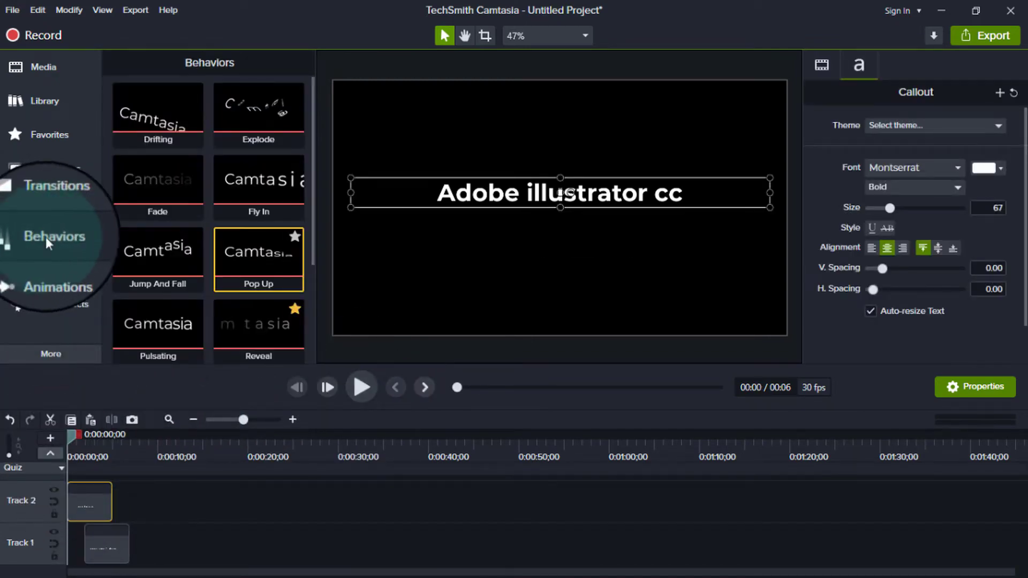
scroll(263, 221, "down", 3)
left_click_drag(269, 223, 92, 487)
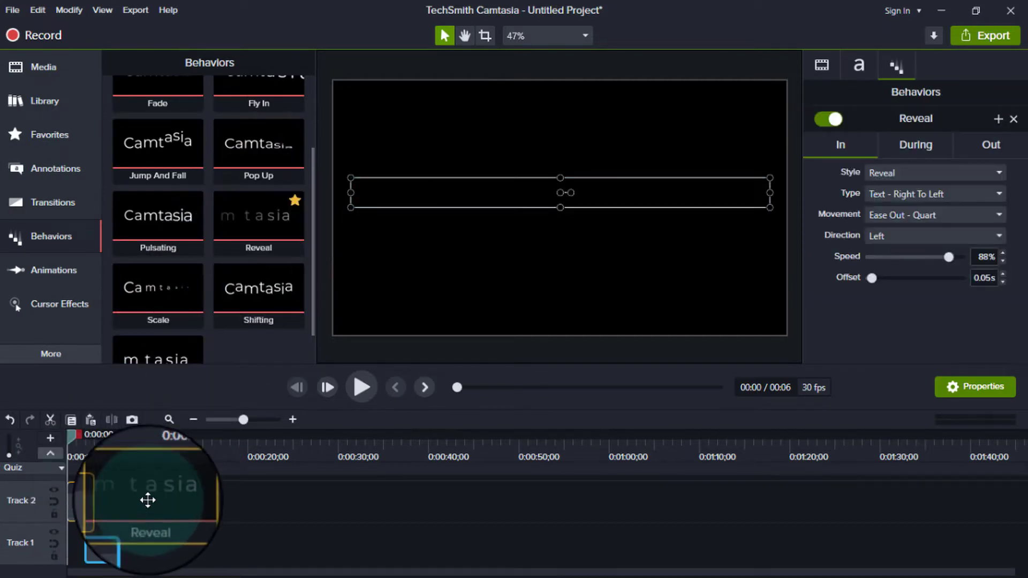
left_click(102, 542)
left_click_drag(71, 435, 86, 437)
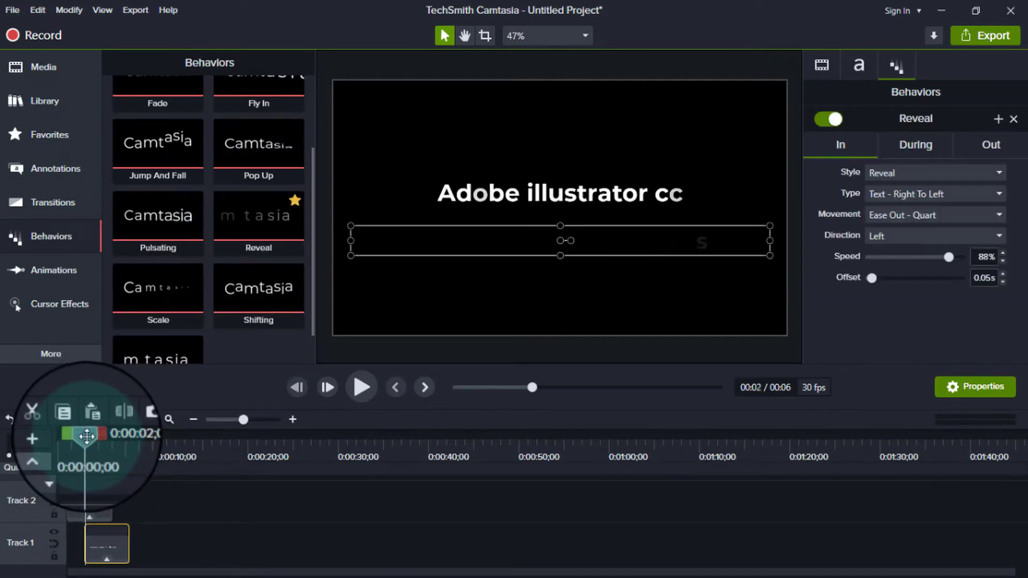
Step: For the "Adobe illustrator cc" callout's Reveal entrance, set the type to Text - First To Last and the speed to 100%
left_click(97, 501)
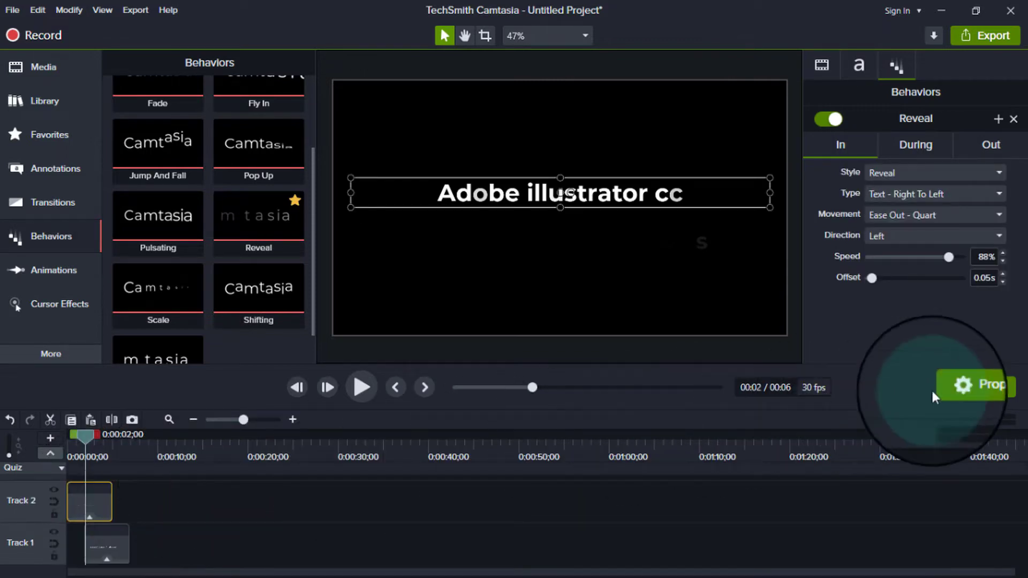
left_click(973, 385)
left_click(973, 386)
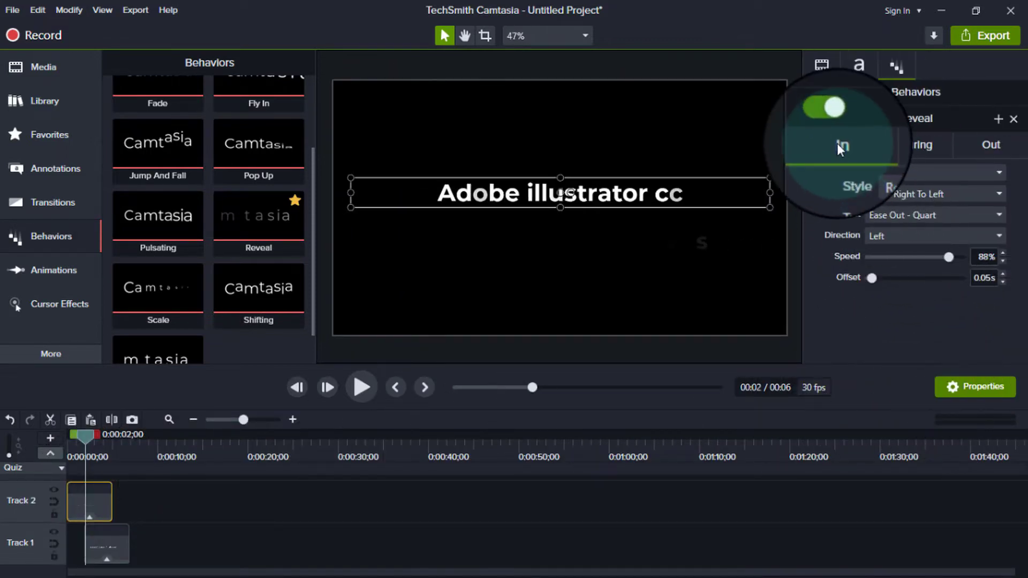
left_click(901, 172)
left_click(926, 188)
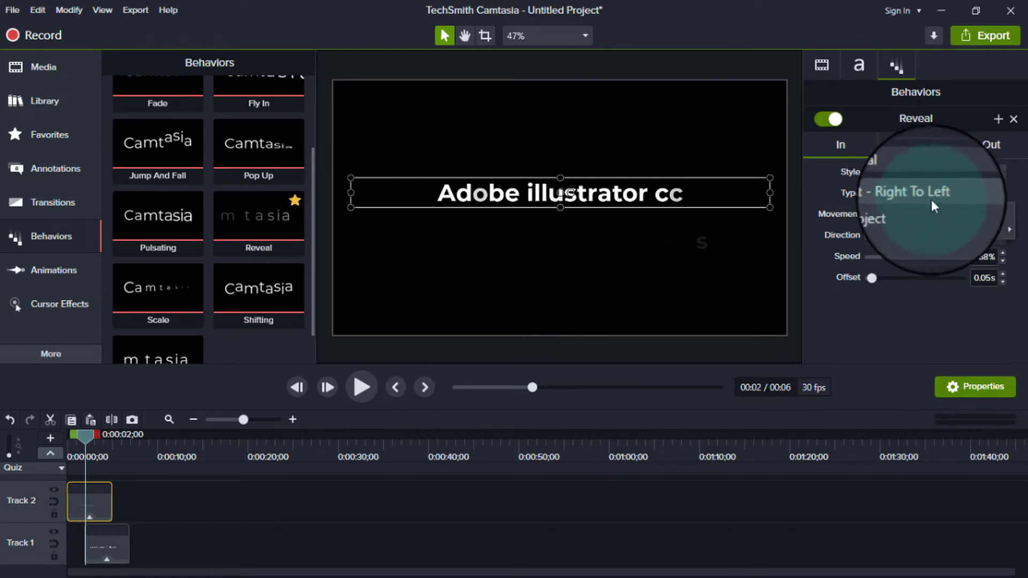
left_click(929, 197)
mouse_move(881, 229)
left_click(825, 228)
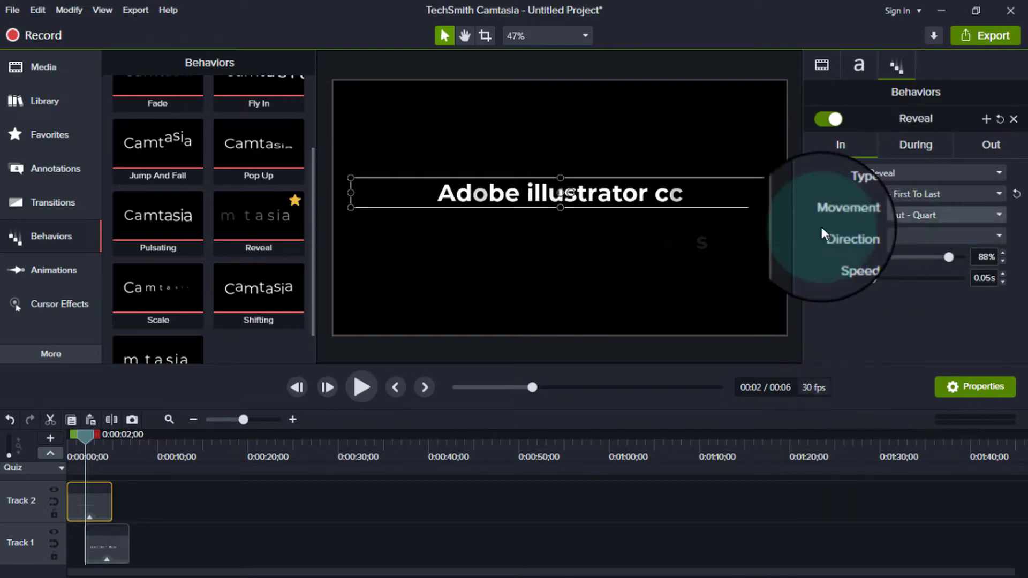
left_click_drag(948, 255, 986, 255)
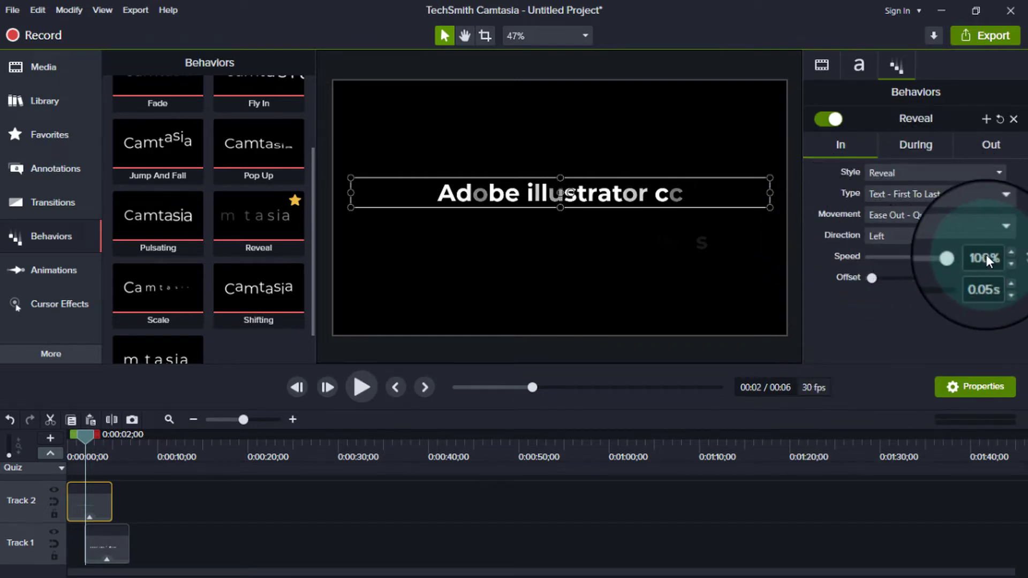
Step: Play the timeline from the beginning to preview the "Adobe illustrator cc" reveal
left_click_drag(85, 435, 64, 439)
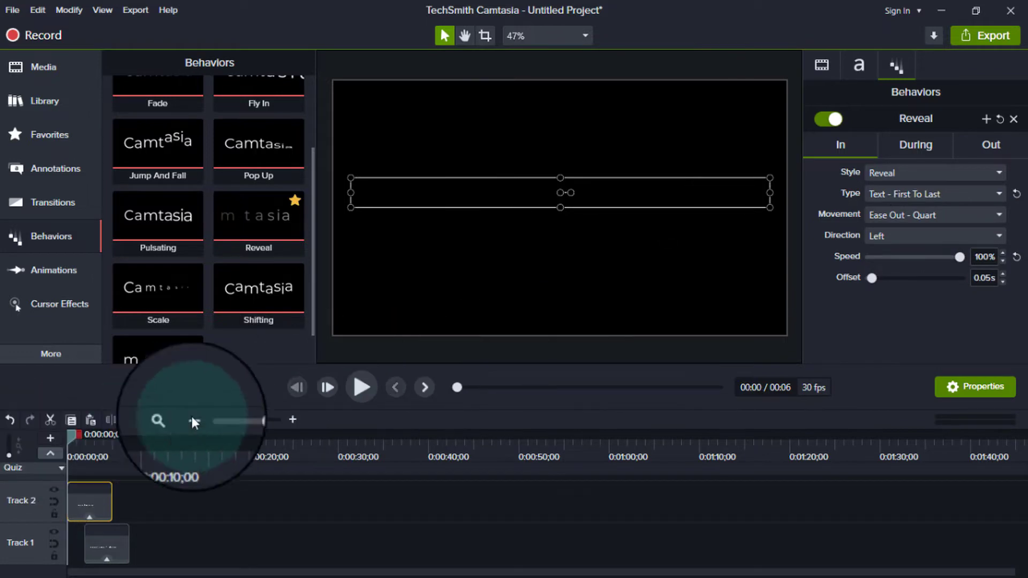
left_click(360, 388)
left_click(362, 386)
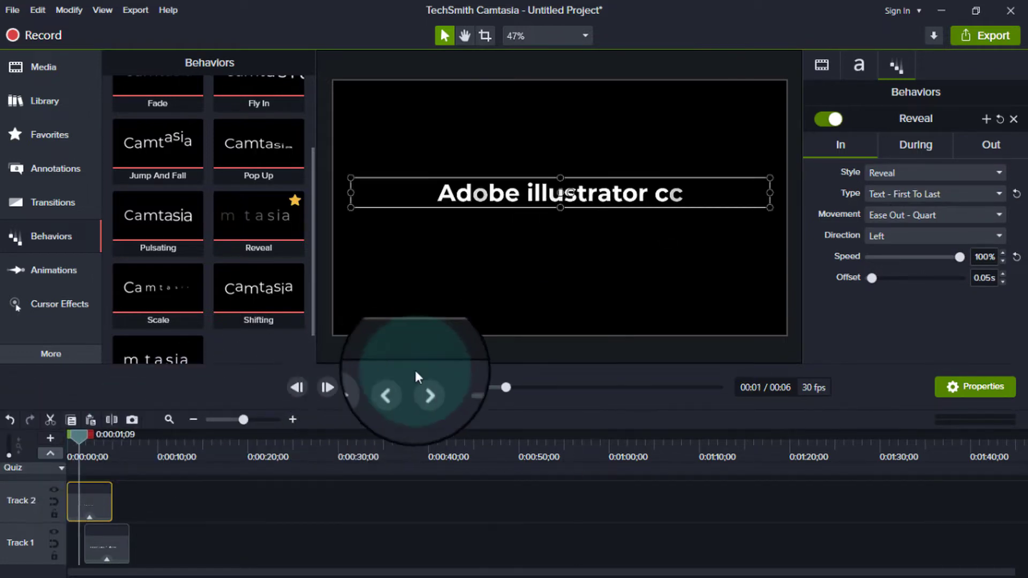
Step: Choose the Out style for the "Adobe illustrator cc" callout's behavior and remove its looping During effect
left_click(991, 146)
left_click(920, 172)
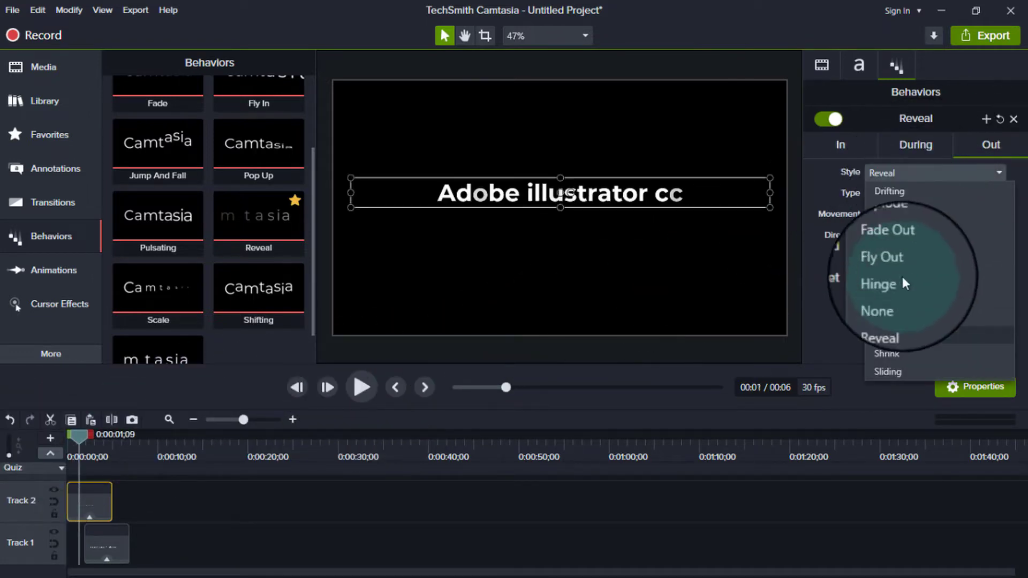
left_click(902, 276)
left_click(914, 146)
left_click(911, 172)
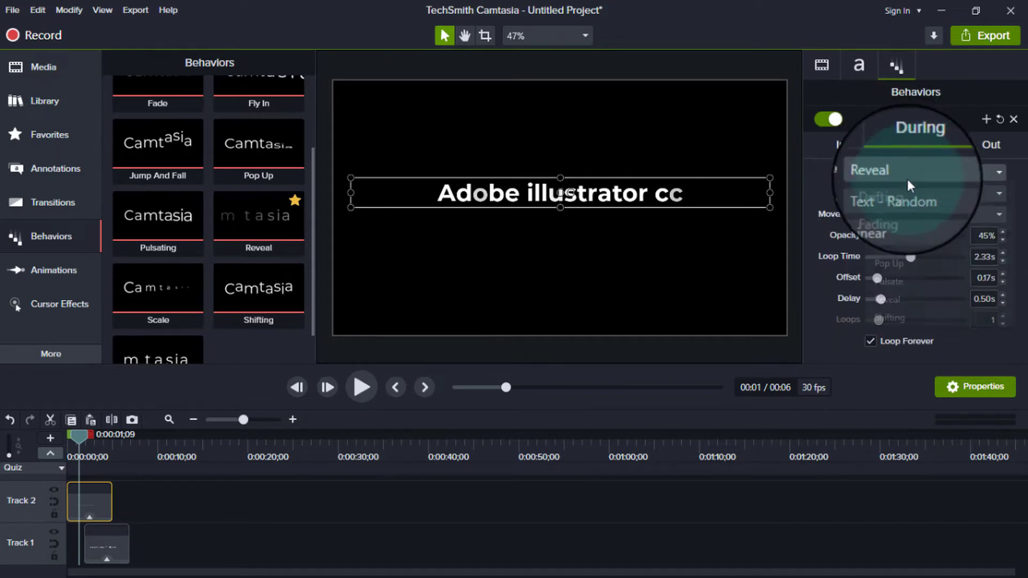
scroll(898, 244, "up", 3)
left_click(897, 244)
Step: Set the "Adobe illustrator cc" entrance offset to 0.12 s and preview the title from the beginning
left_click(841, 157)
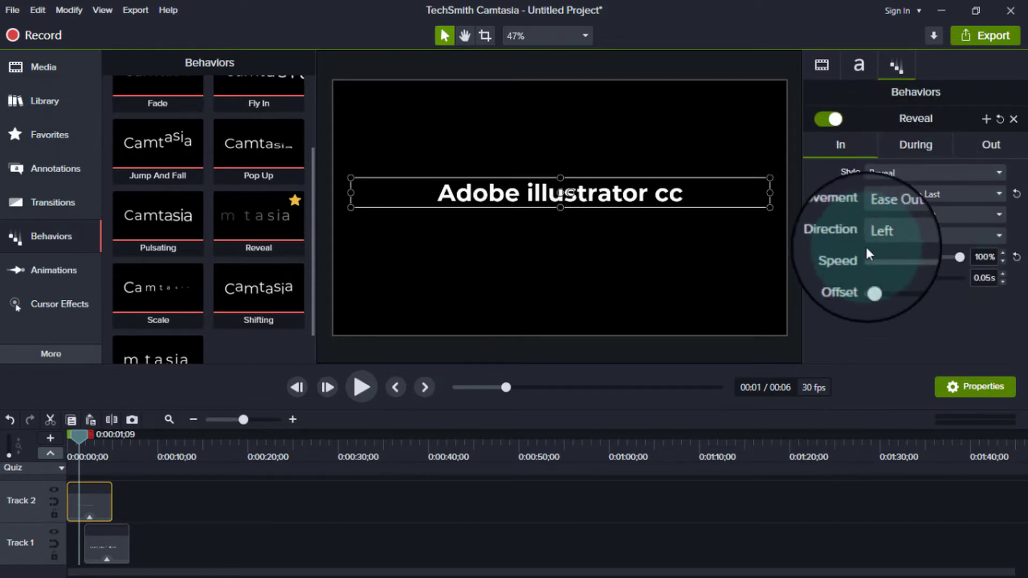
left_click_drag(875, 278, 879, 278)
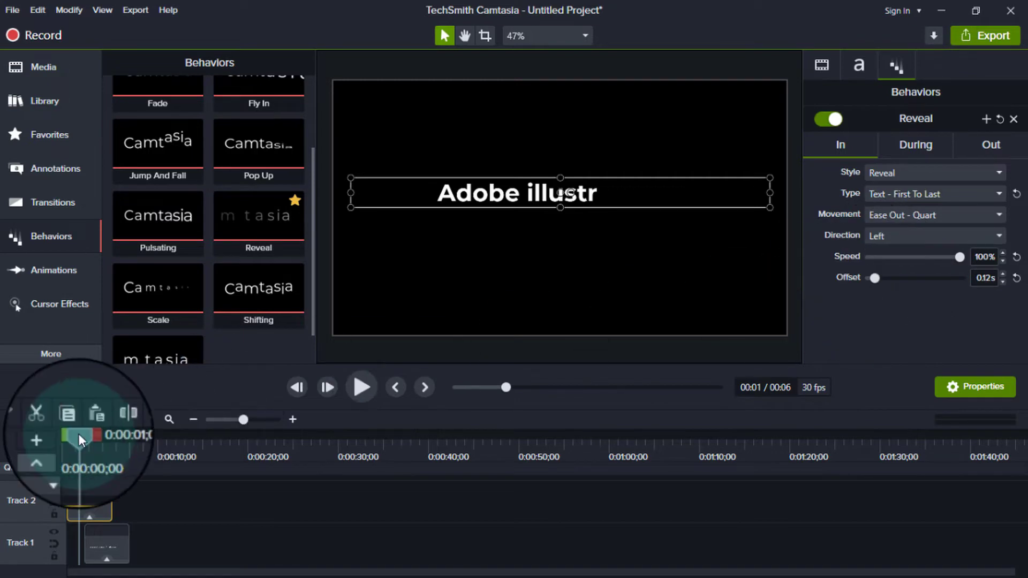
left_click_drag(79, 435, 68, 435)
left_click(365, 385)
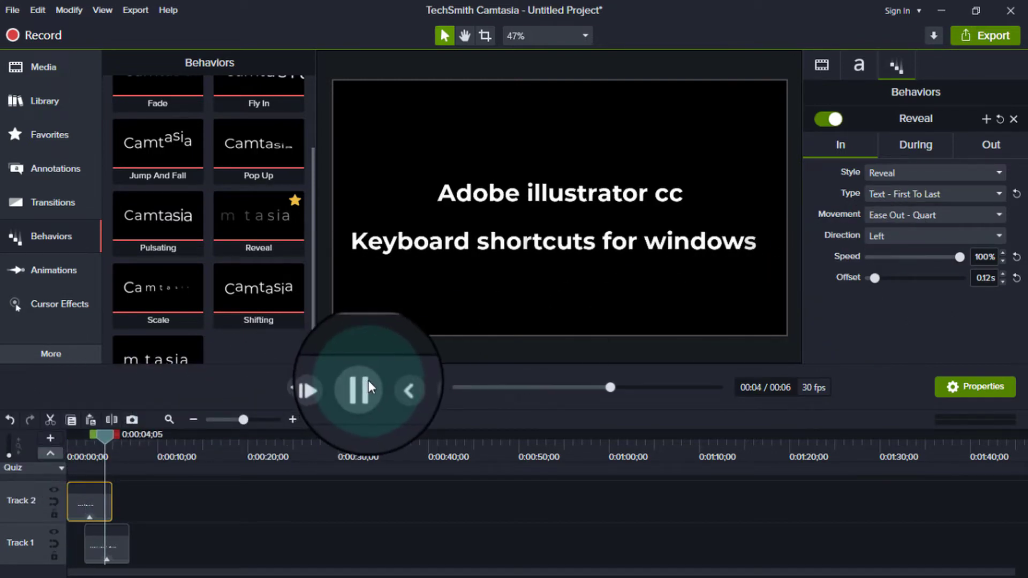
left_click(367, 386)
Step: Remove the During effect from the "Keyboard shortcuts for windows" callout's behavior and choose Reveal as its Out style
left_click(117, 547)
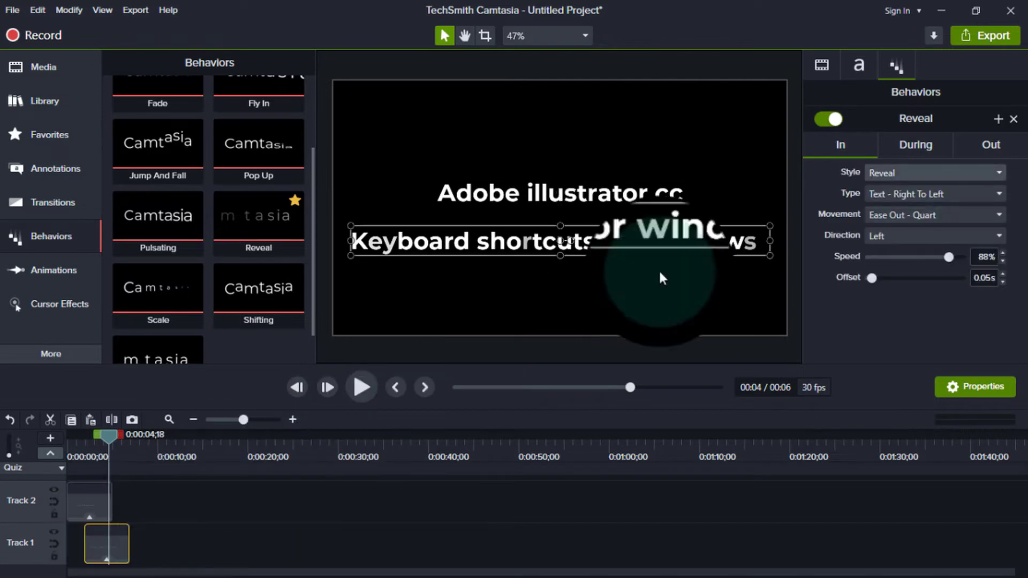
left_click(916, 144)
left_click(918, 173)
left_click(943, 180)
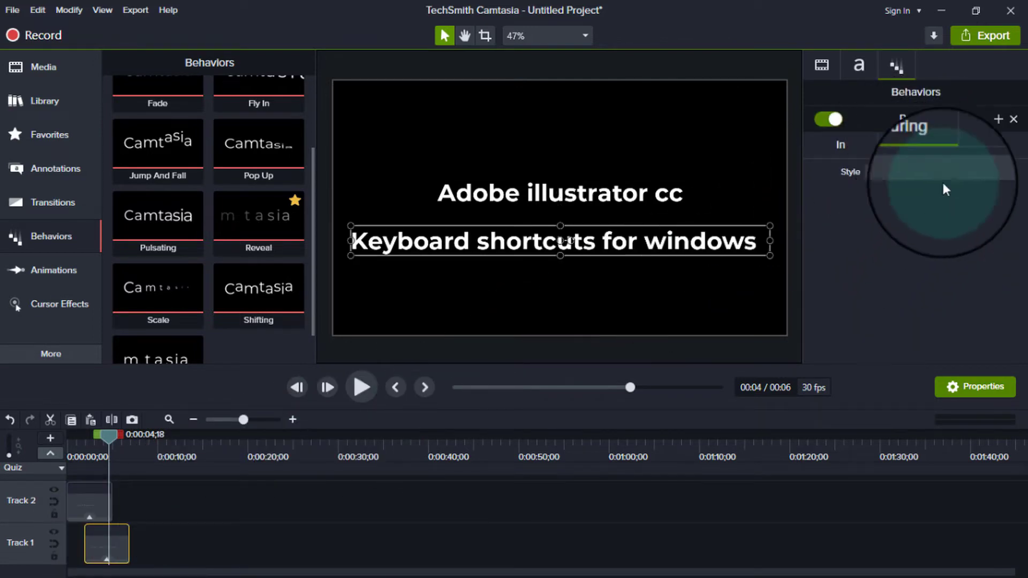
left_click(969, 142)
left_click(901, 175)
left_click(889, 316)
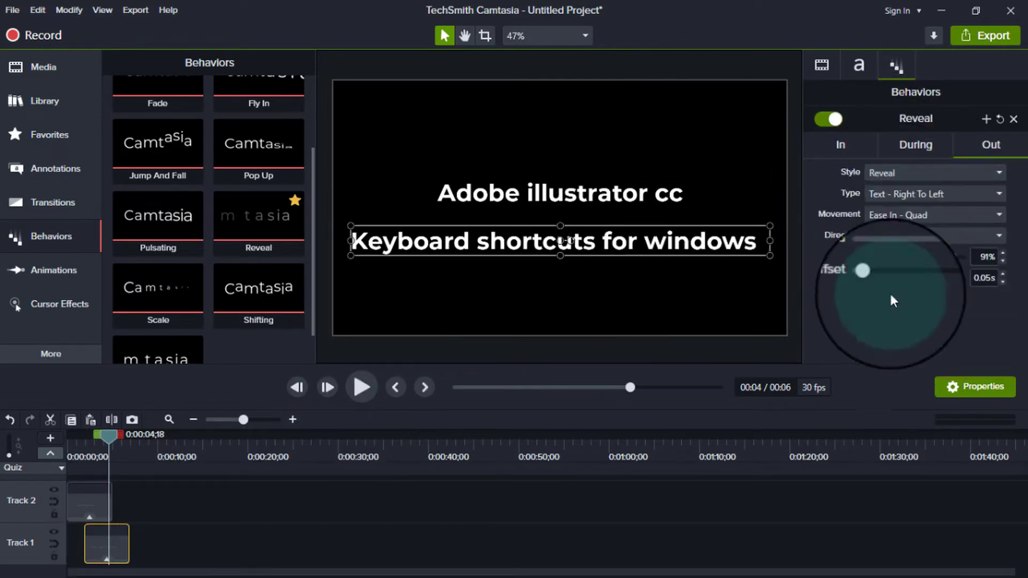
Step: Set the "Keyboard shortcuts for windows" entrance speed to 100% and offset to 0.15 s, and preview it from the callout's start
left_click(851, 144)
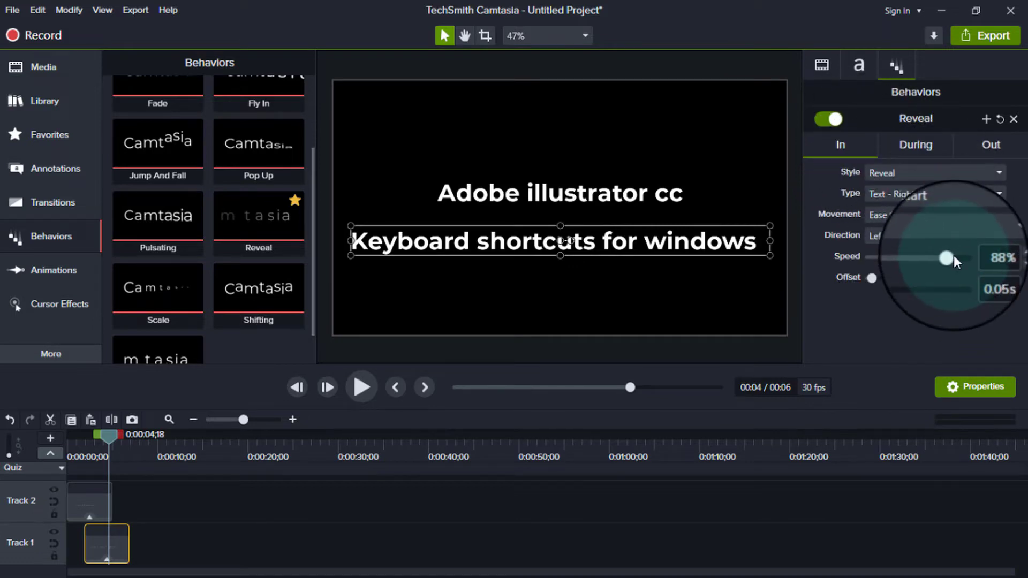
left_click_drag(953, 256, 971, 255)
left_click_drag(870, 281, 875, 281)
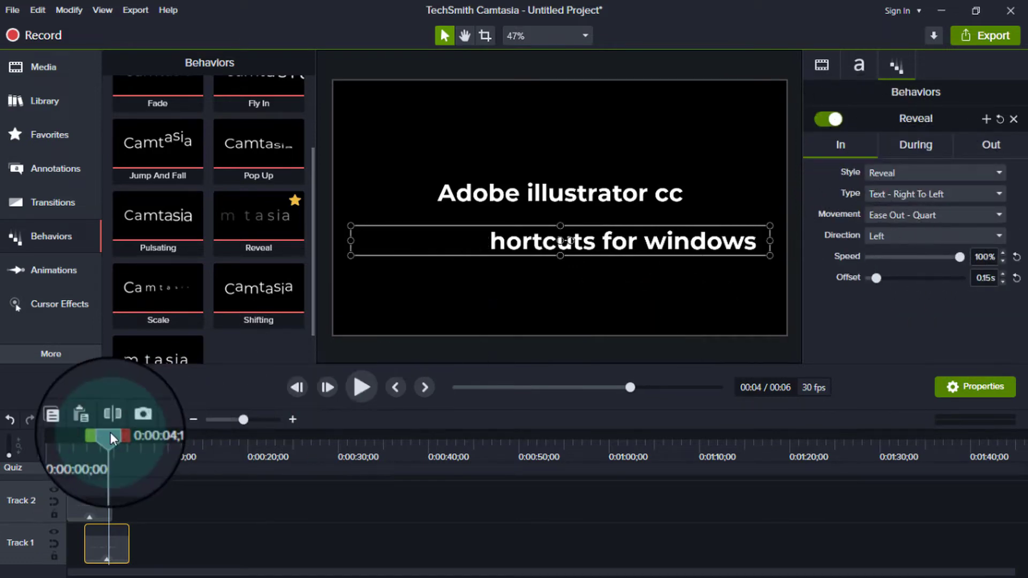
left_click_drag(109, 434, 83, 440)
left_click(358, 389)
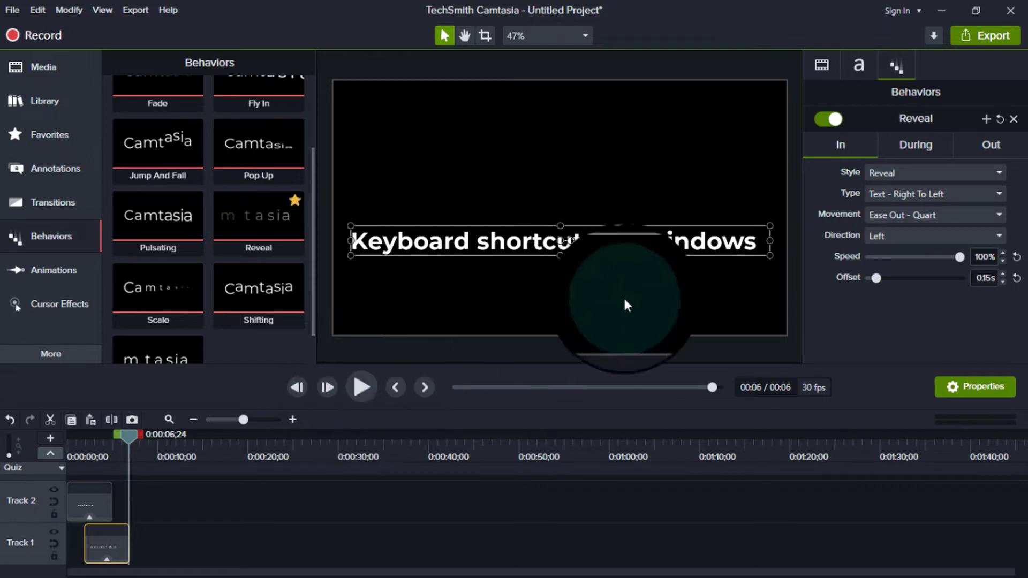
Step: Change the "Keyboard shortcuts for windows" entrance type to Text - First To Last and preview it from about 2 seconds
left_click(939, 194)
mouse_move(903, 228)
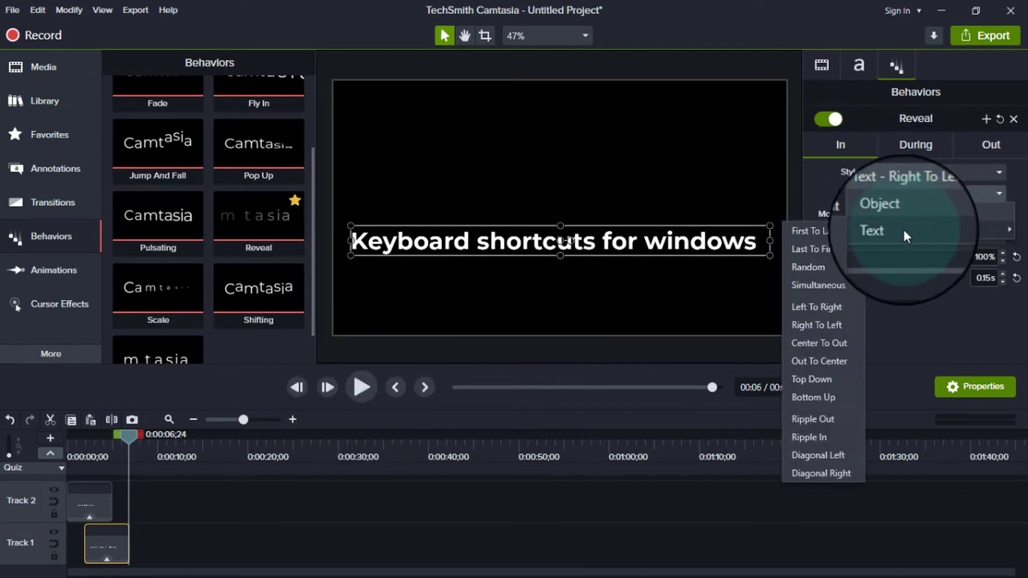
left_click(818, 232)
left_click_drag(129, 436, 85, 448)
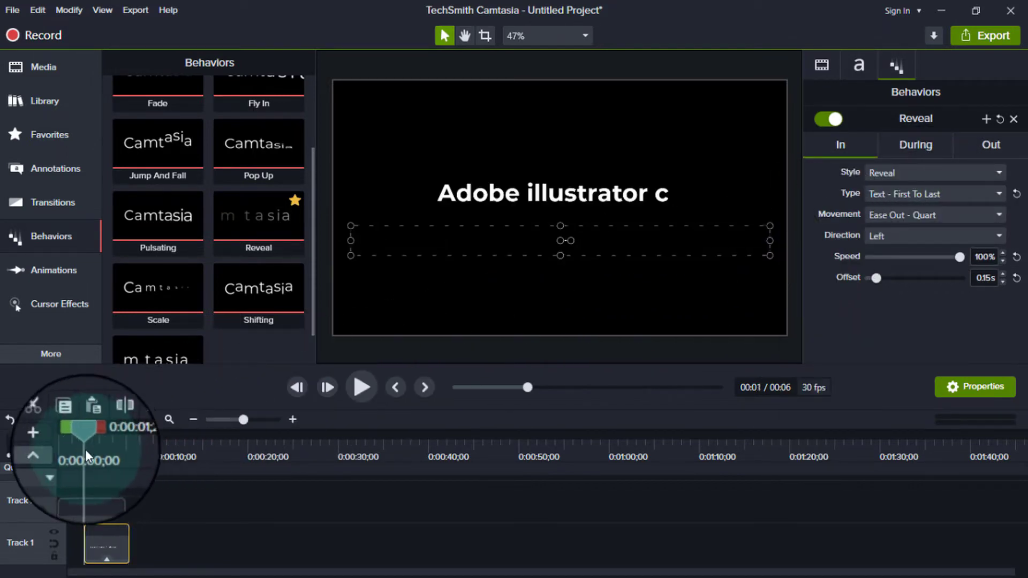
left_click(366, 386)
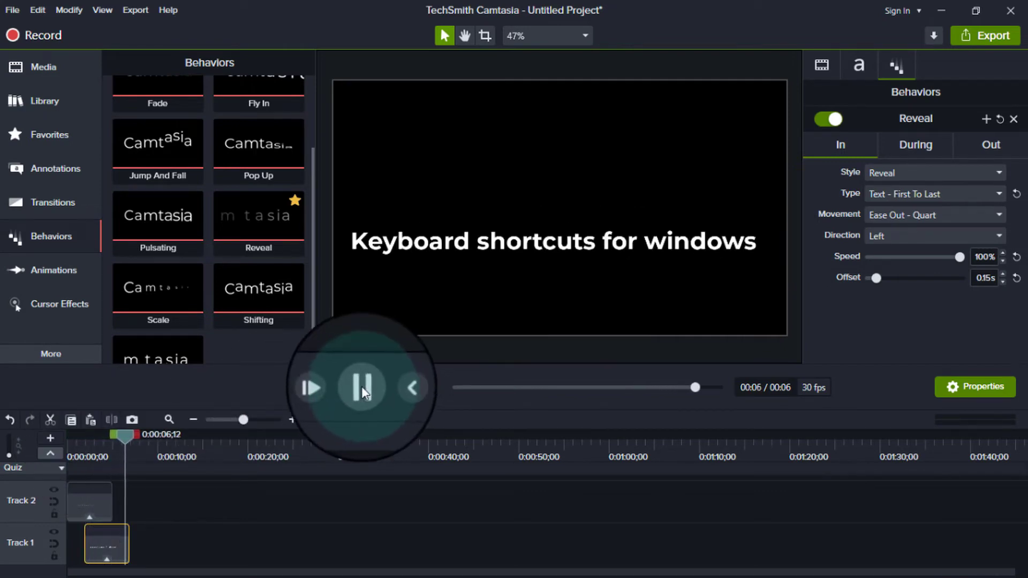
Step: Extend the Track 2 callout to a duration of 0:00:06;22 and play the title from the beginning
left_click(107, 500)
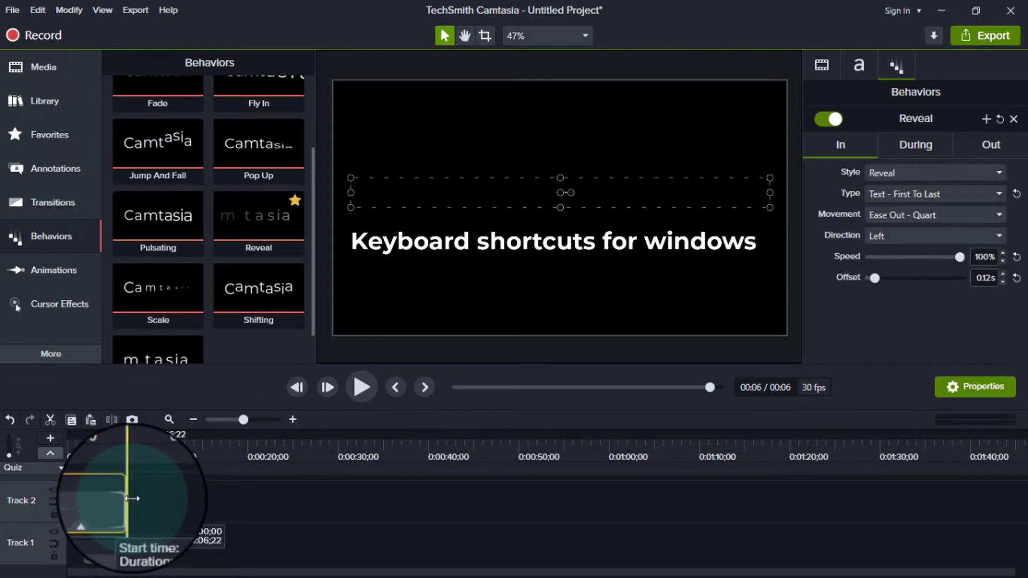
left_click_drag(127, 435, 50, 456)
left_click(365, 390)
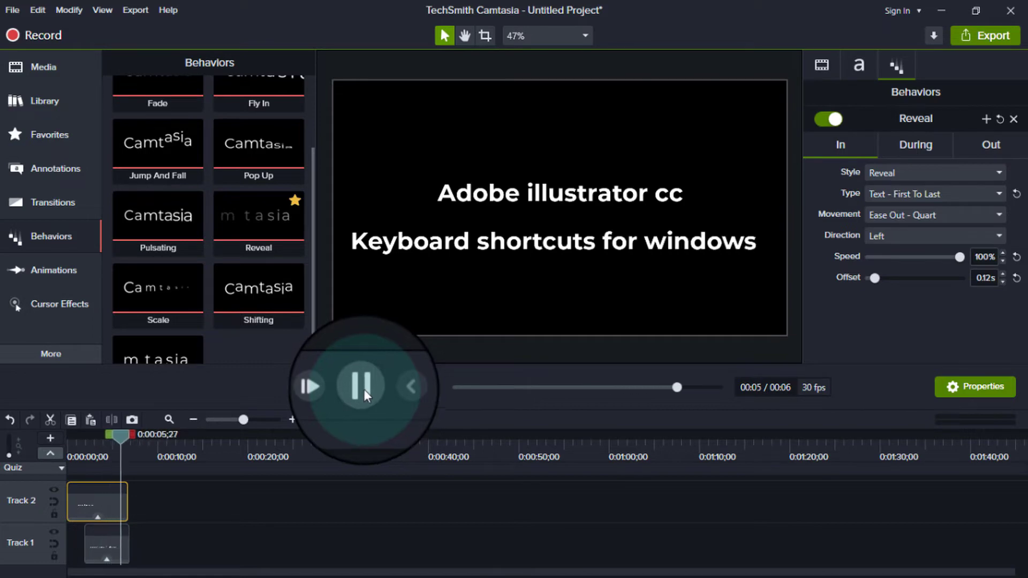
Step: Copy the "Keyboard shortcuts for windows" callout on Track 1
left_click(119, 549)
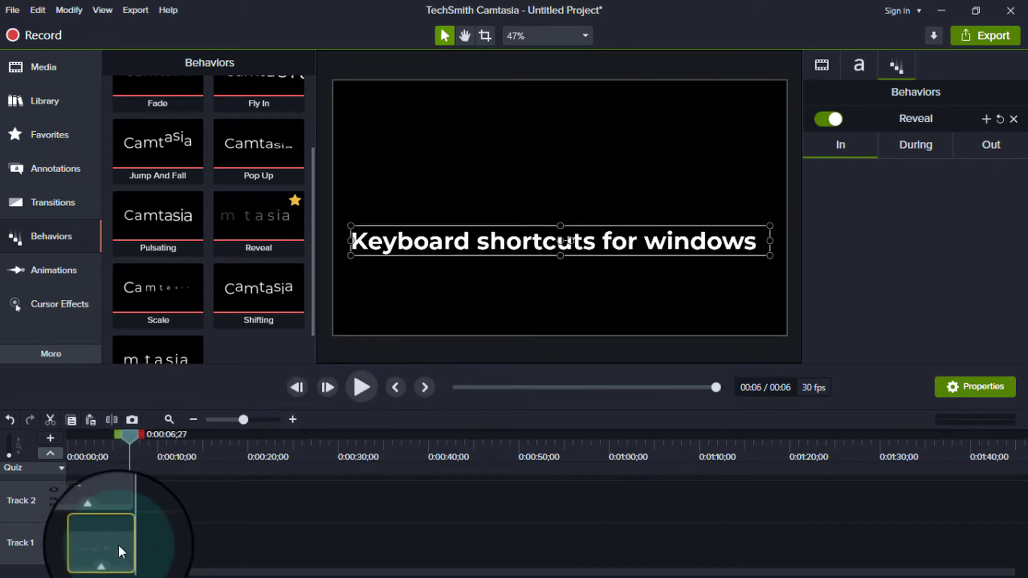
right_click(119, 548)
left_click(162, 210)
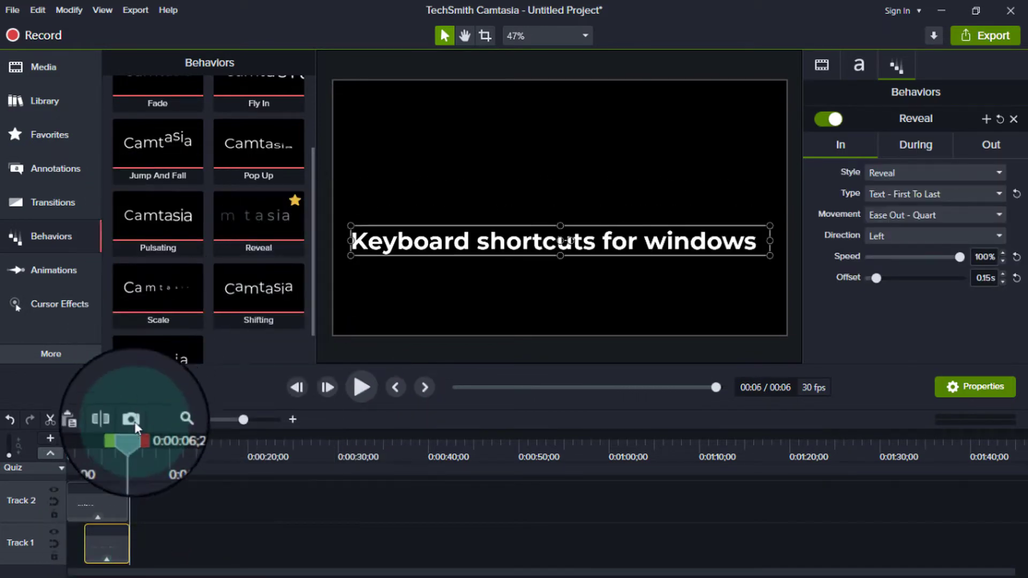
Step: Extend the end of the Track 2 callout to line up exactly with the end of the Track 1 callout
mouse_move(134, 429)
left_mouse_down()
mouse_move(140, 439)
mouse_move(128, 446)
left_mouse_up()
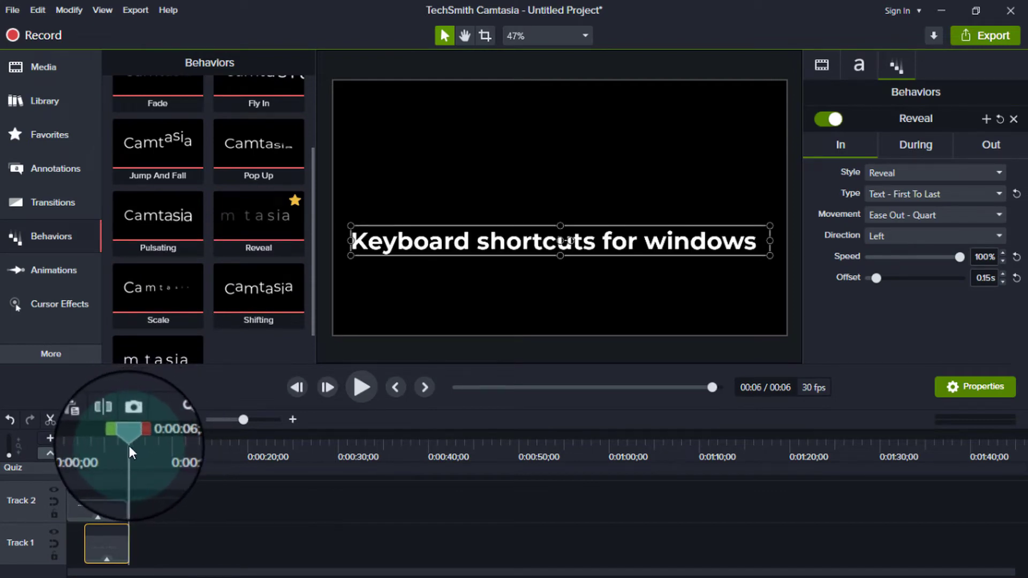
left_click_drag(245, 420, 274, 420)
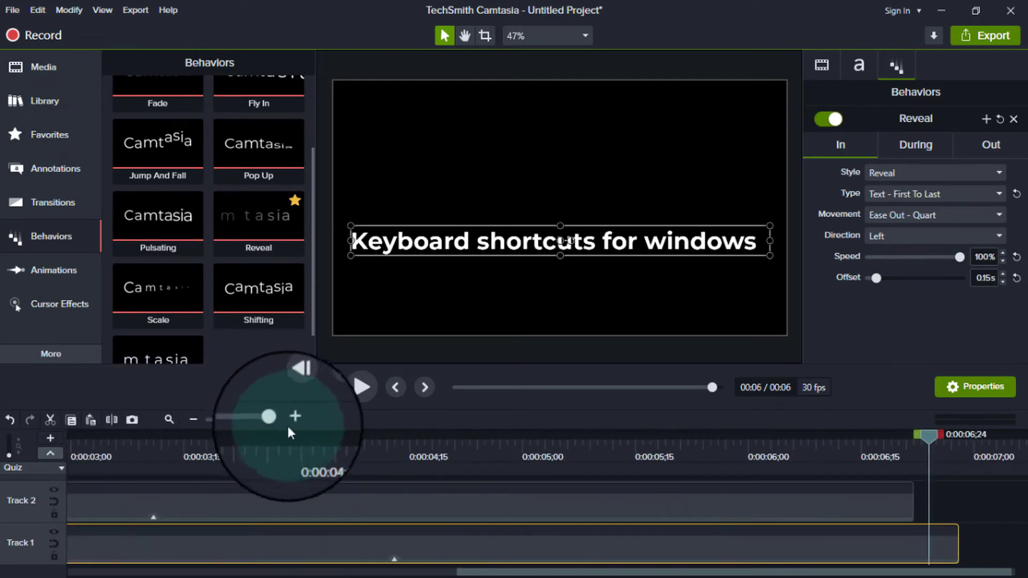
left_click_drag(631, 572, 801, 572)
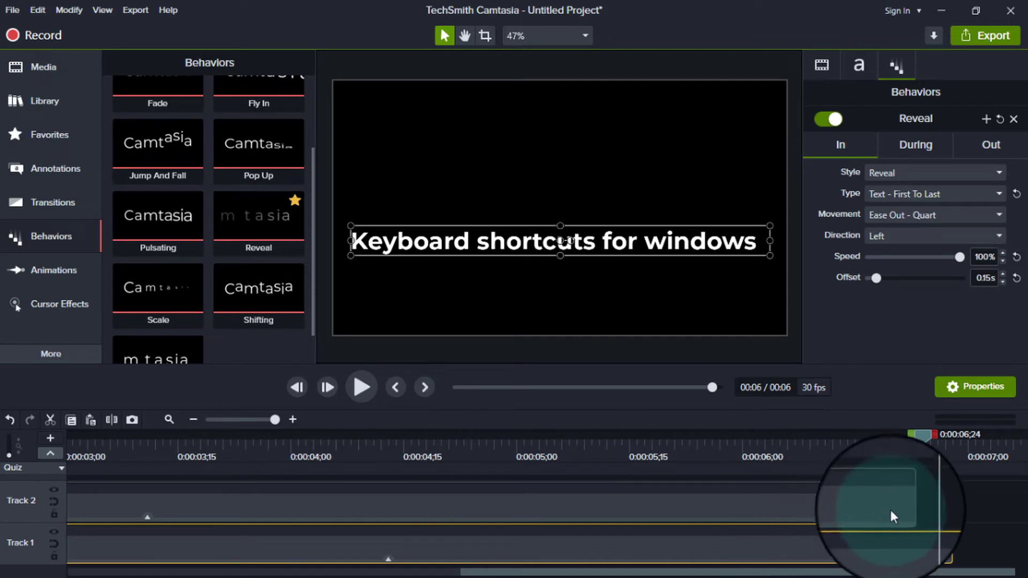
left_click_drag(906, 509, 950, 512)
Step: Paste the copied callout on Track 1 at 0:00:06;28, directly after the existing one
left_click_drag(921, 435, 952, 435)
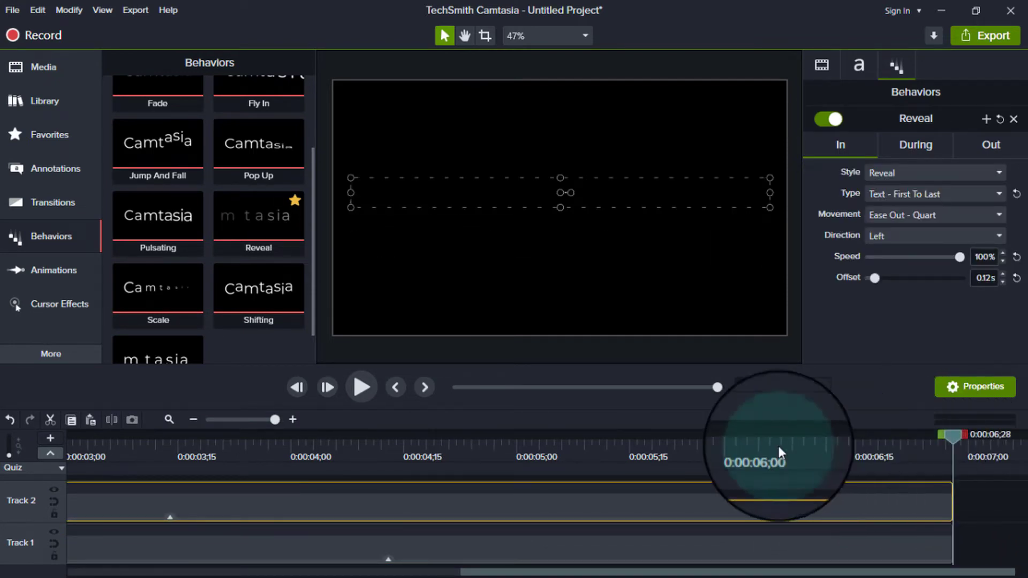
left_click(90, 422)
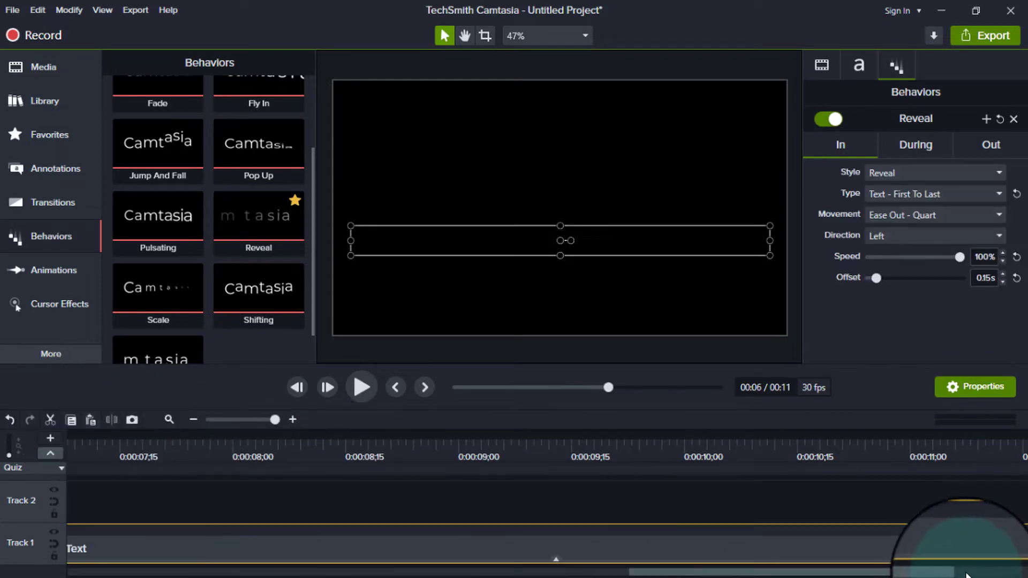
left_click(967, 576)
left_click(194, 421)
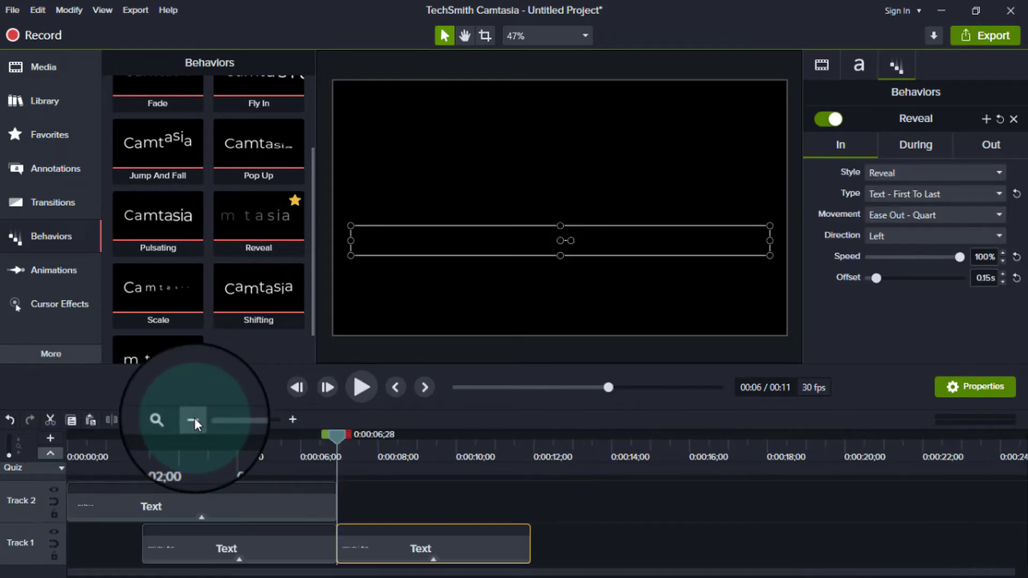
Step: Paste two more copies of the "Keyboard shortcuts for windows" callout end to end on Track 1
left_click(433, 445)
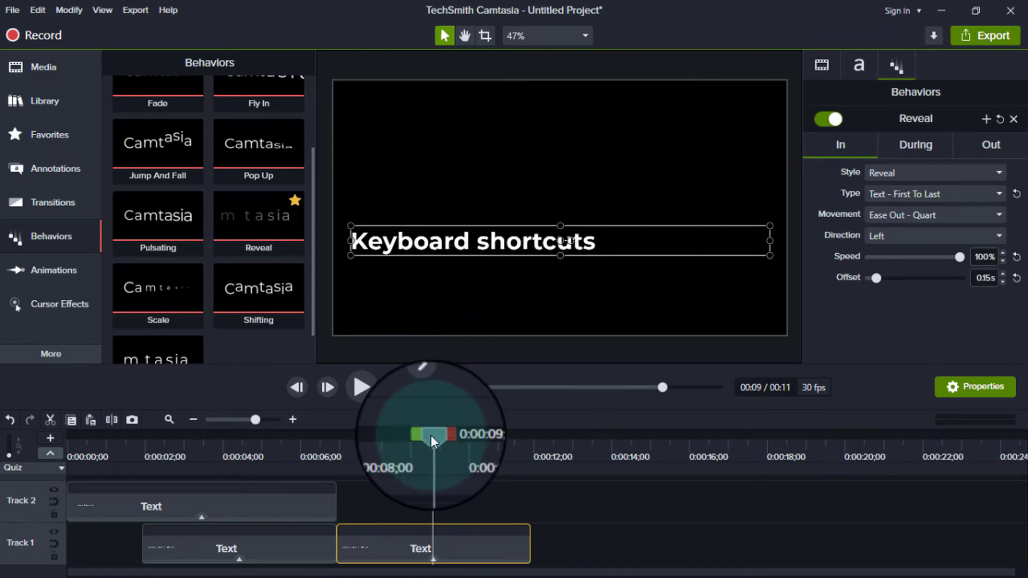
left_click_drag(431, 435, 728, 467)
left_click(90, 420)
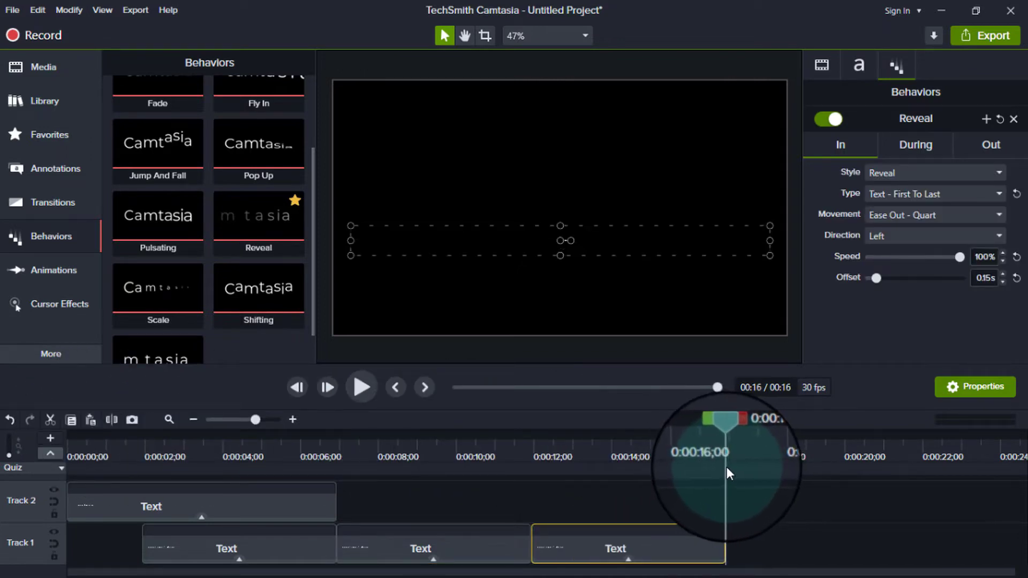
left_click(90, 421)
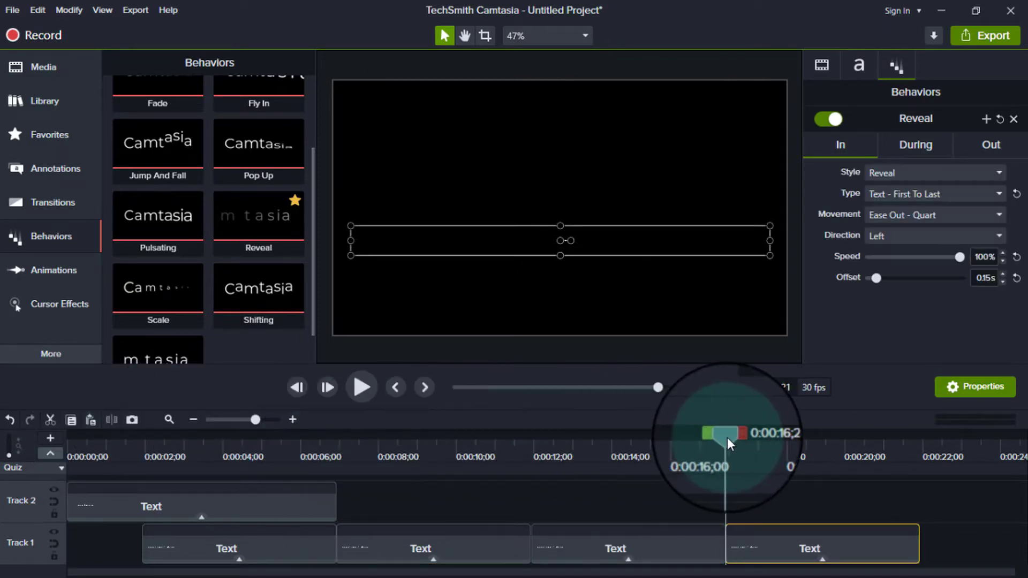
Step: Switch to the Word document and copy the word "Selection" from the list
left_click_drag(727, 438, 409, 463)
key("alt+Tab")
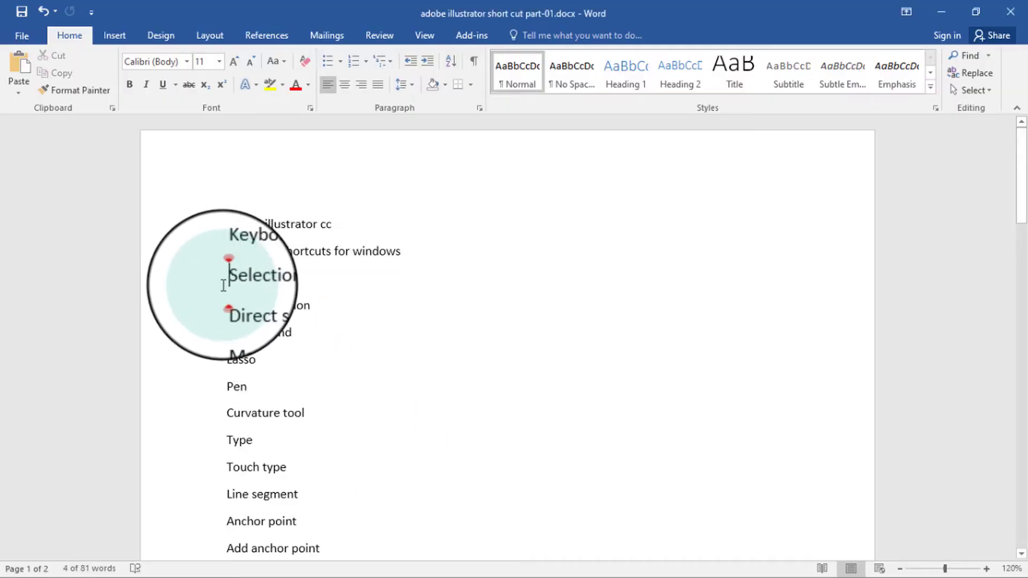
double_click(268, 280)
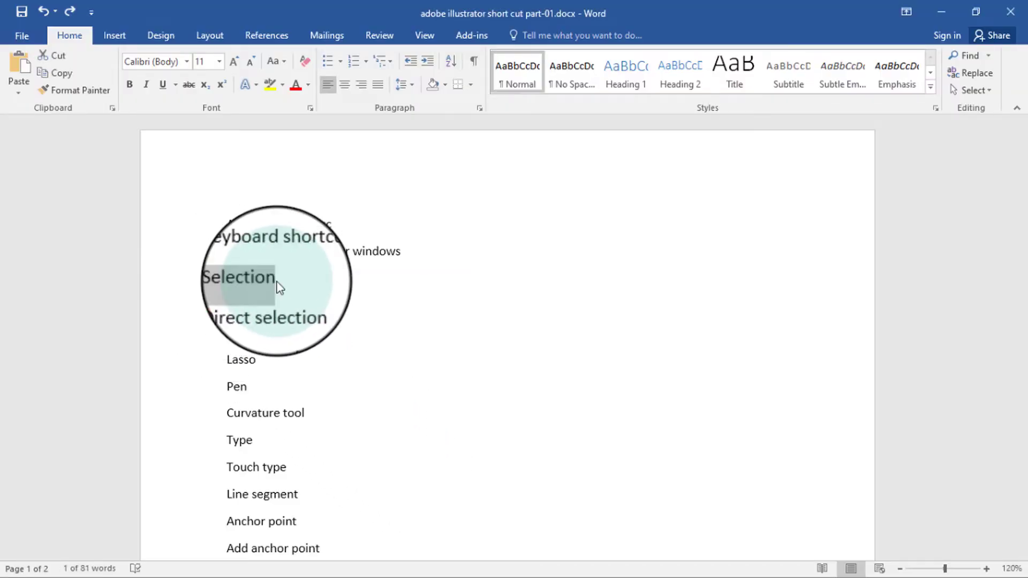
Step: Switch back to Camtasia and replace the second Track 1 callout's text with "Selection" in Montserrat Bold
key("alt+Tab")
left_click(497, 248)
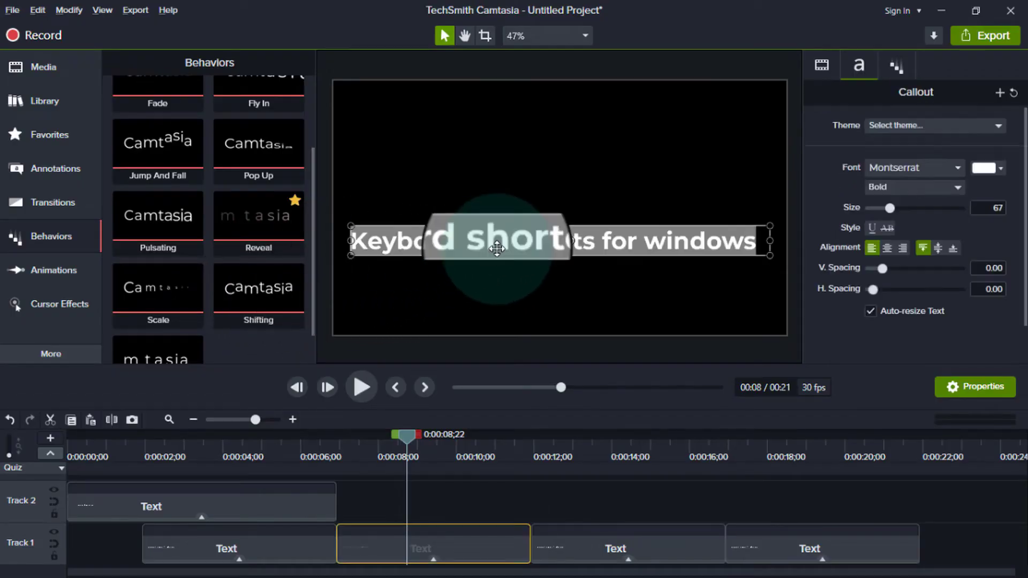
key("BackSpace")
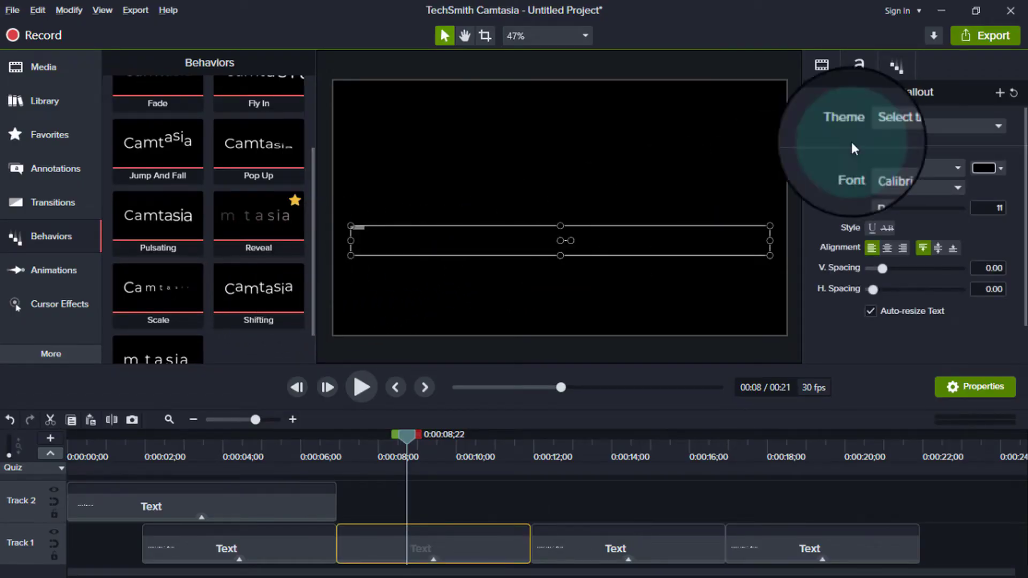
key("ctrl+v")
left_click(874, 249)
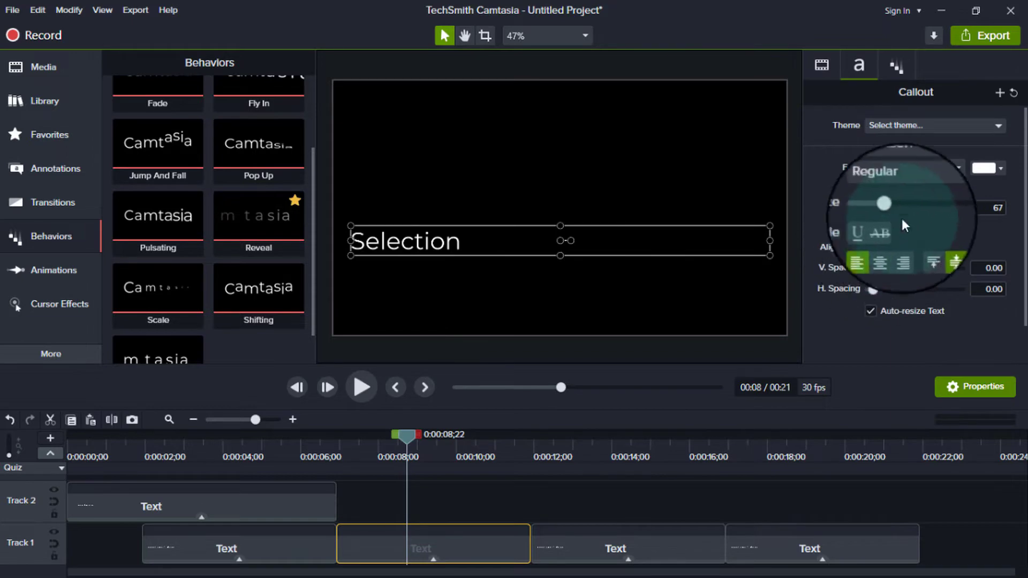
left_click(930, 187)
left_click(883, 233)
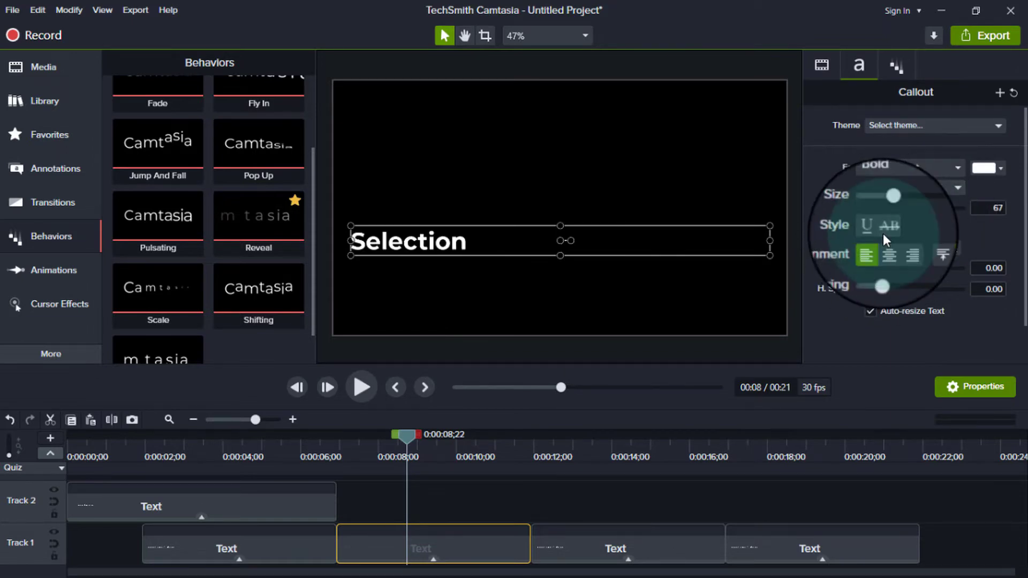
left_click(687, 493)
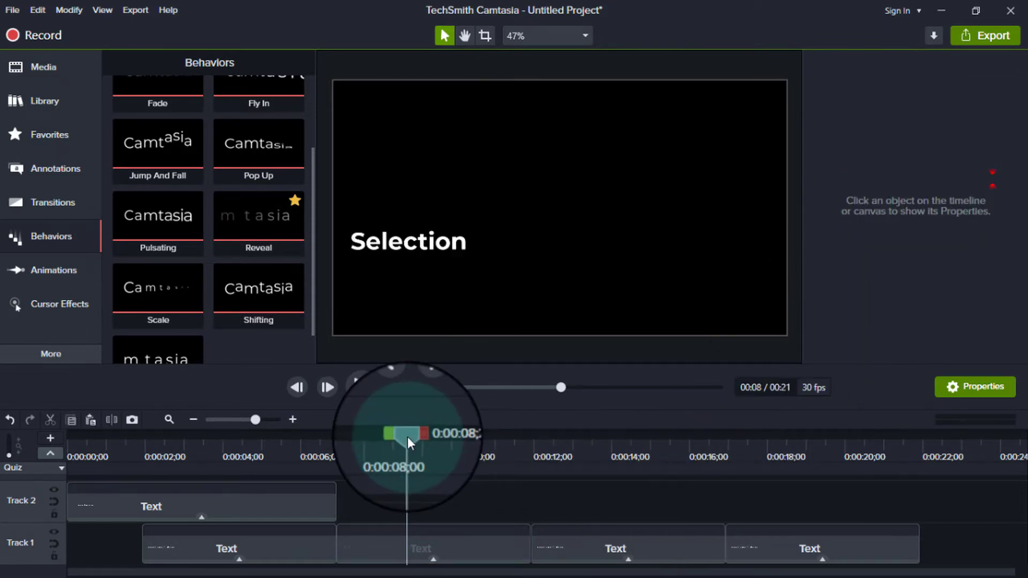
Step: Add a Ctrl+A keystroke callout to the canvas at 0:00:08;24, beside the "Selection" text
left_click_drag(407, 437, 410, 464)
left_click(42, 275)
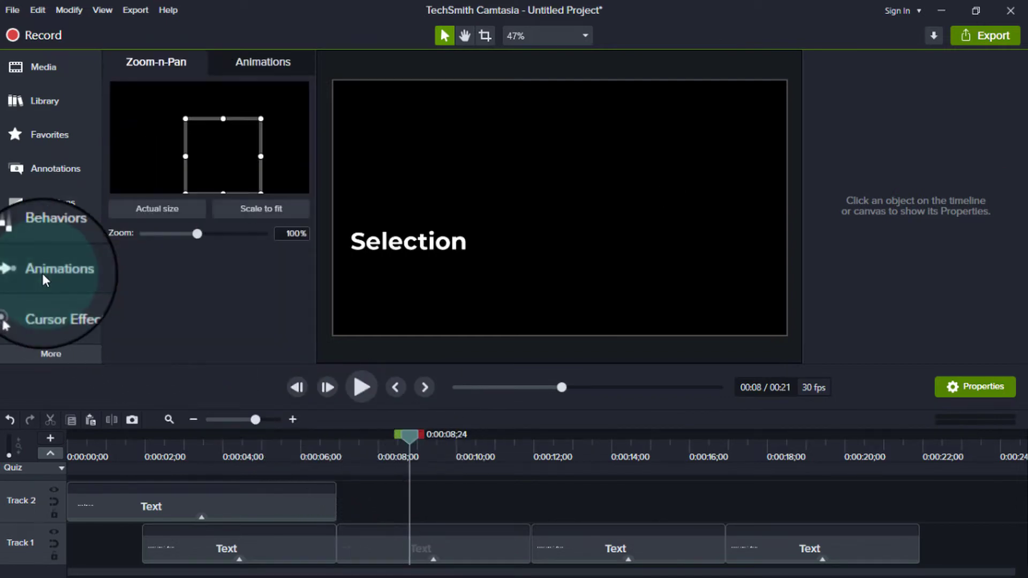
left_click(33, 199)
left_click(64, 163)
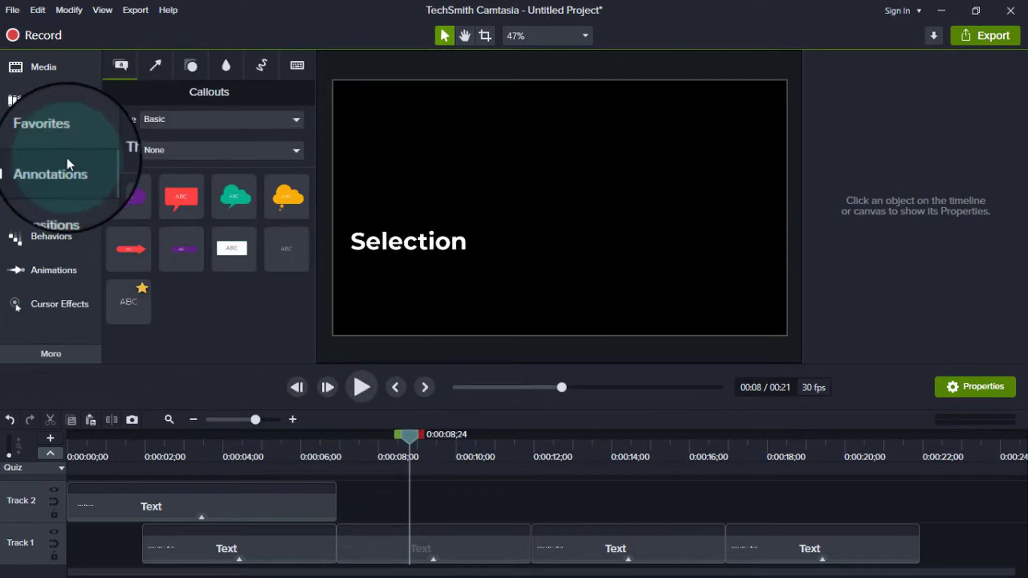
left_click(294, 65)
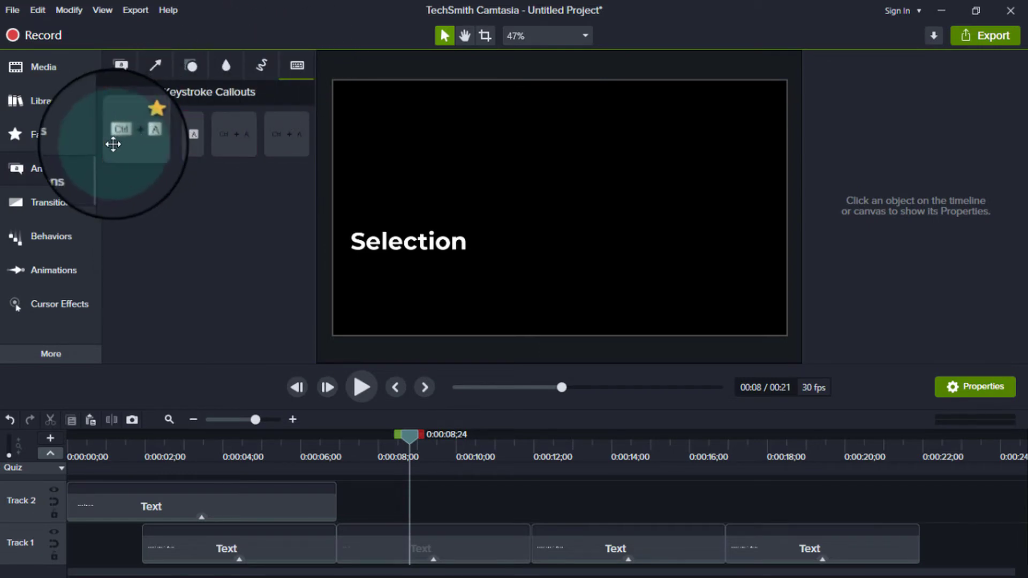
left_click_drag(113, 144, 631, 249)
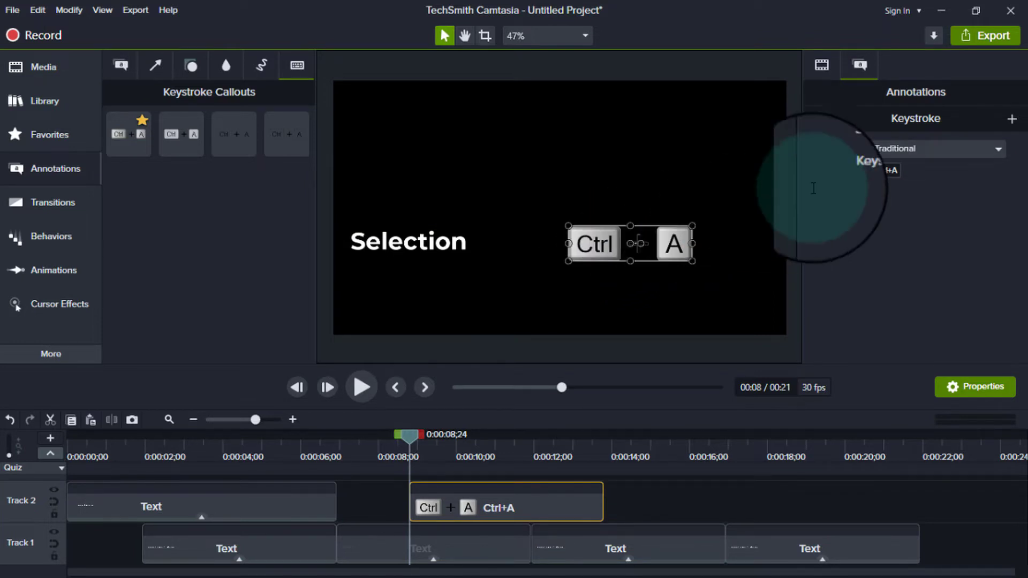
Step: Set the keys of the keystroke callout to V
left_click(884, 170)
key("v")
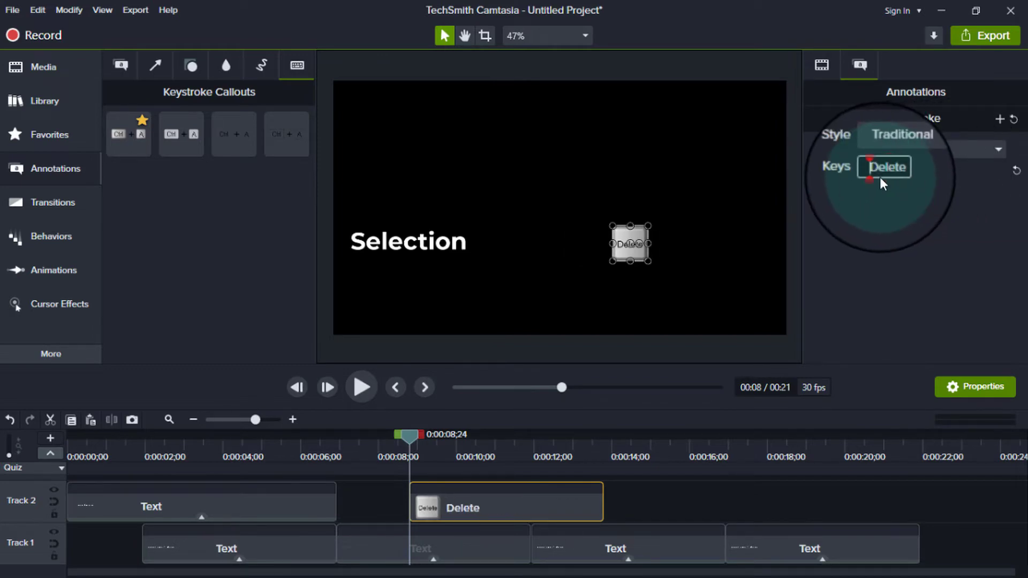
key("BackSpace")
key("v")
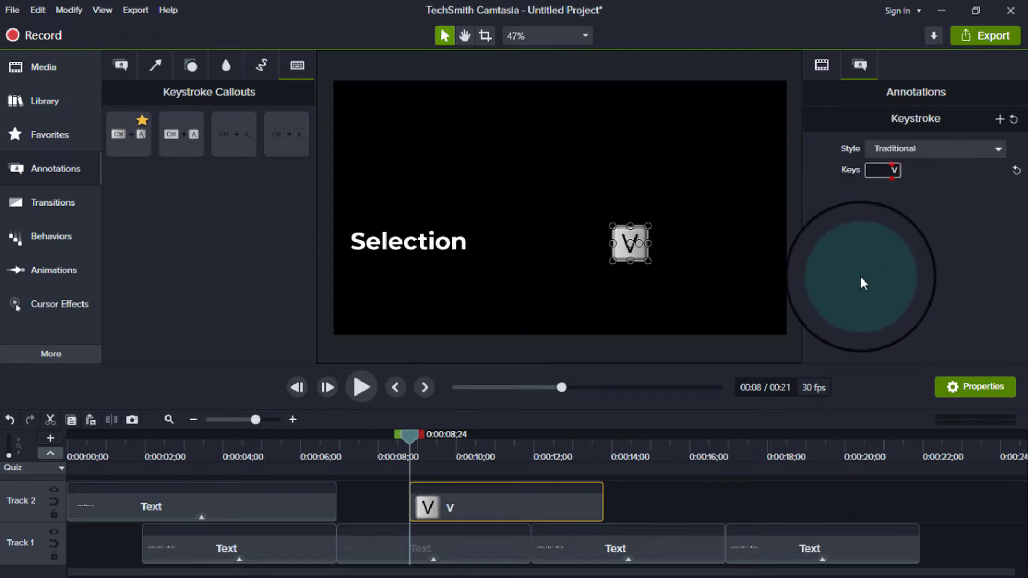
Step: Move the "Selection" text higher on the canvas and align the V keystroke callout with it vertically
mouse_move(628, 254)
left_mouse_down()
mouse_move(519, 253)
mouse_move(641, 254)
left_mouse_up()
left_click(445, 237)
left_click_drag(445, 237, 436, 205)
left_click_drag(643, 249, 602, 215)
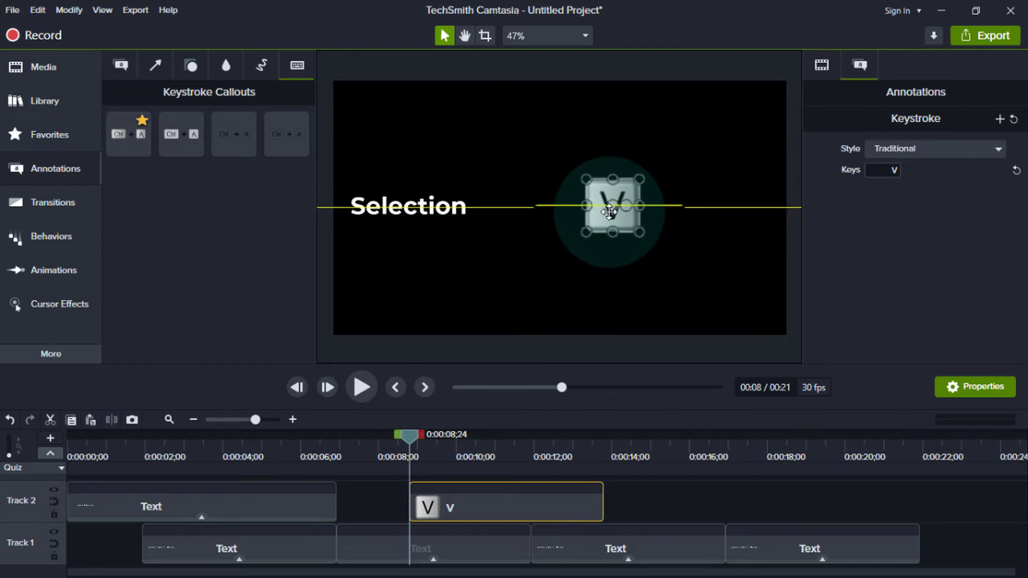
left_click(474, 206)
left_click(888, 249)
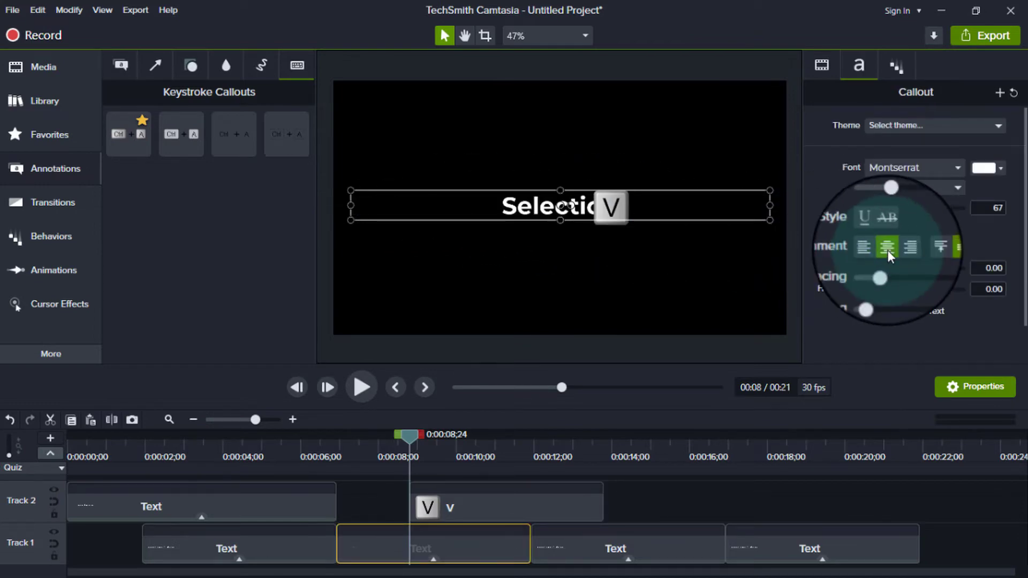
left_click(870, 248)
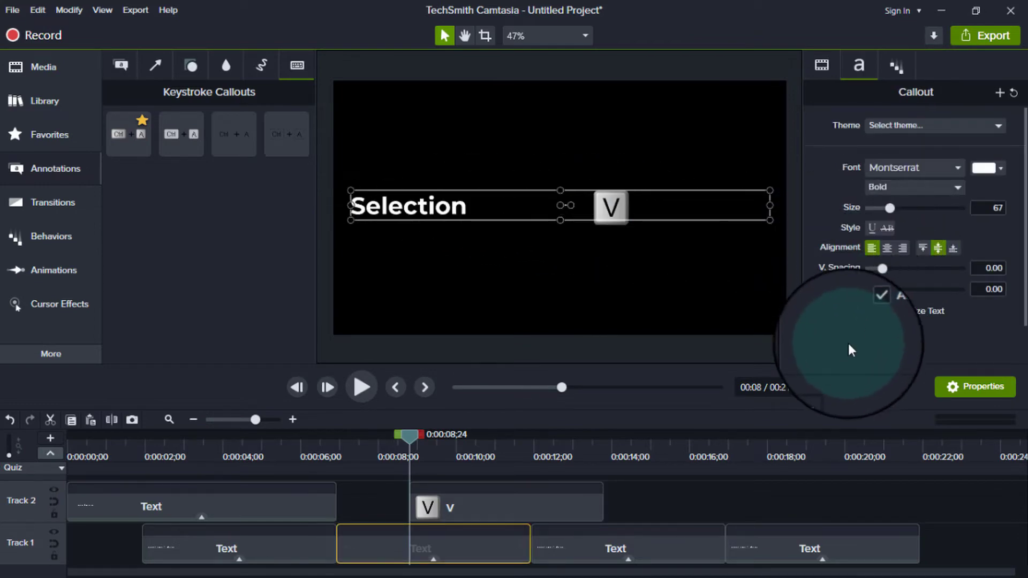
Step: Trim the V keystroke and the "Selection" callout to end at 0:00:09;21 and play that part from its start
left_click_drag(412, 435, 339, 438)
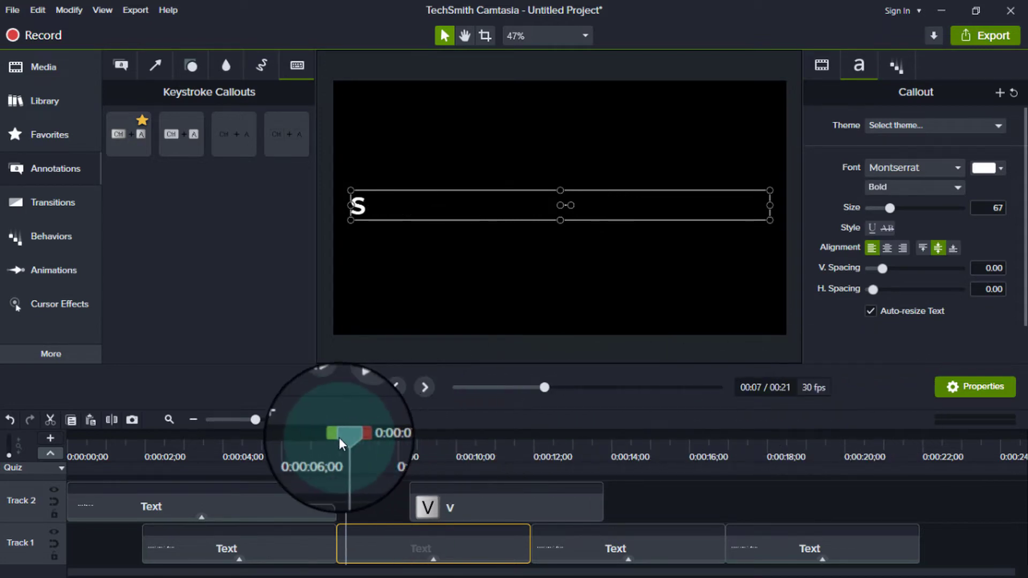
left_click(363, 386)
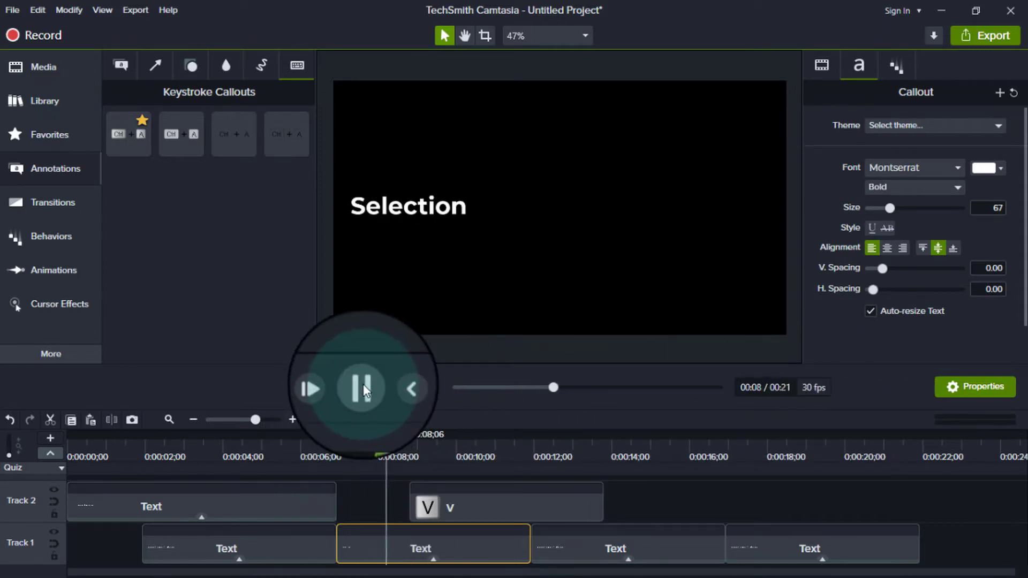
left_click(363, 386)
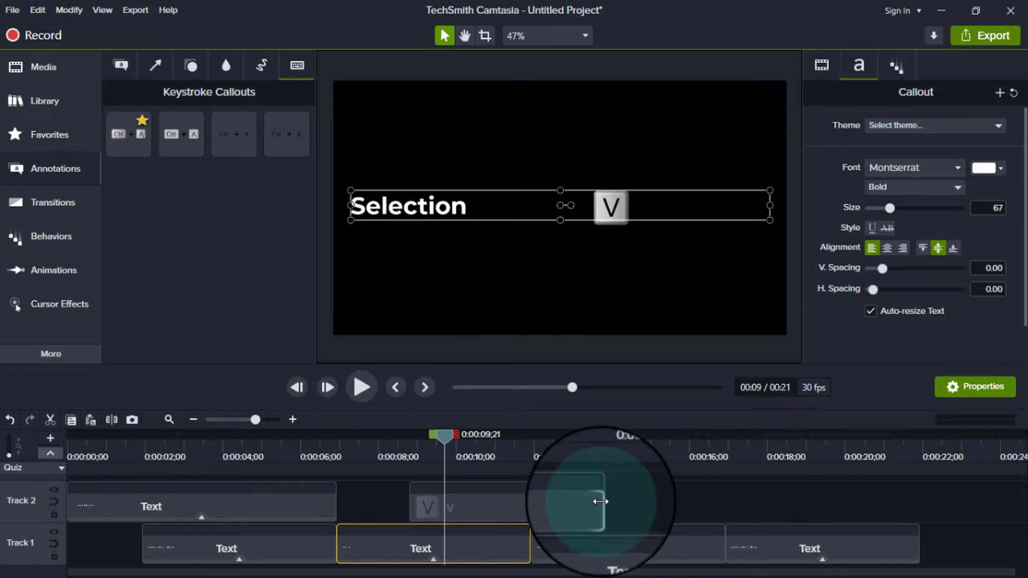
left_click_drag(601, 501, 436, 500)
left_click(509, 546)
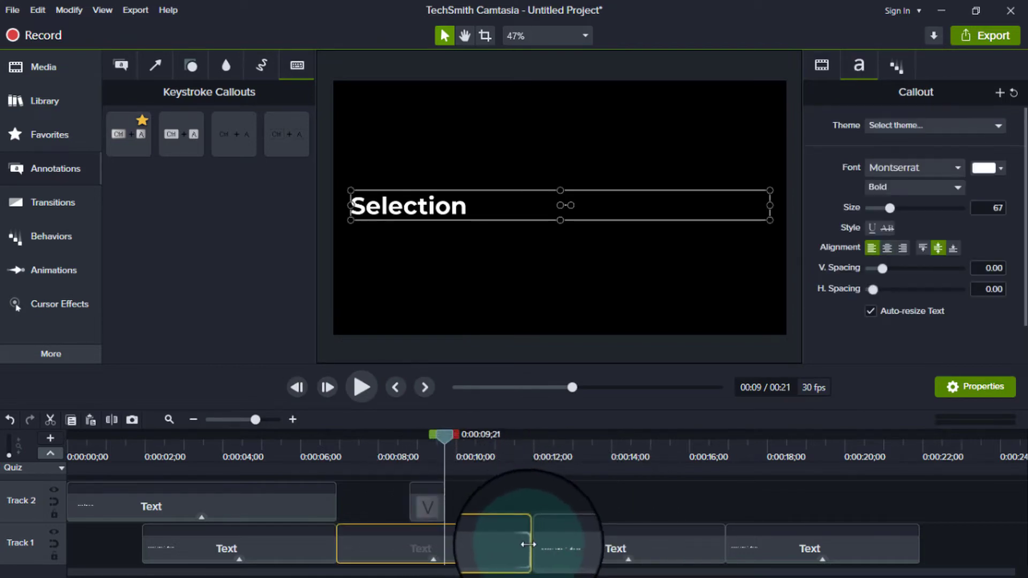
left_click_drag(528, 545, 444, 544)
left_click_drag(446, 438, 337, 448)
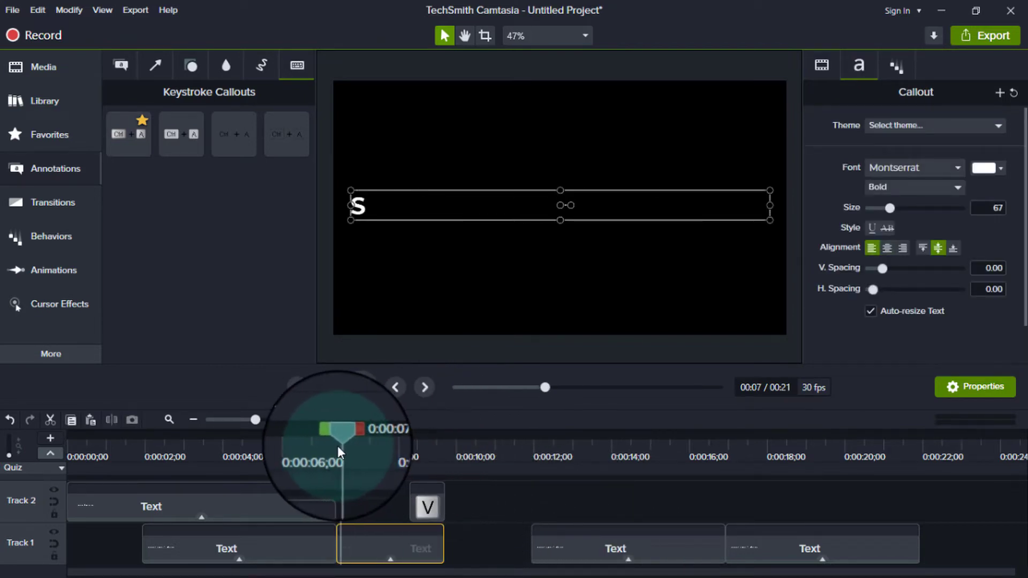
left_click(358, 387)
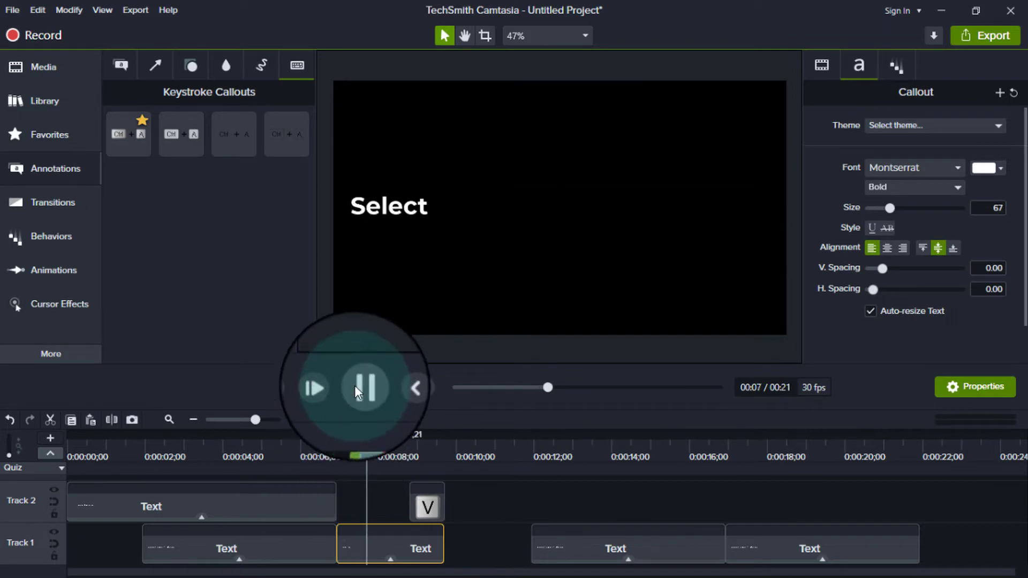
Step: Delete the two extra "Keyboard shortcuts for windows" callouts after the "Selection" callout on Track 1
left_click(706, 537)
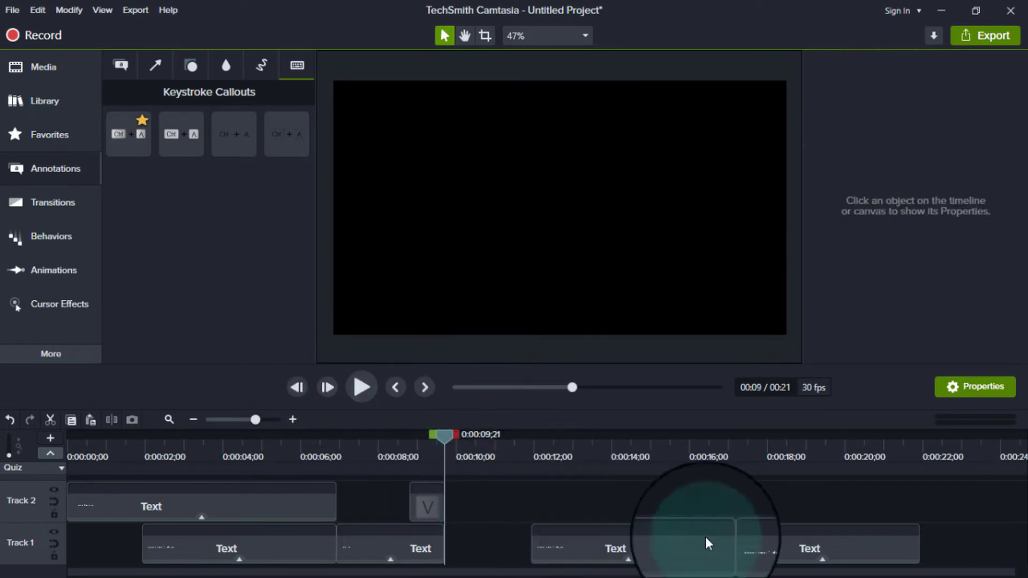
left_click(843, 558)
key("Delete")
Step: Copy the "Selection" callout together with the V keystroke callout and paste both at 0:00:09;23
left_click(423, 547)
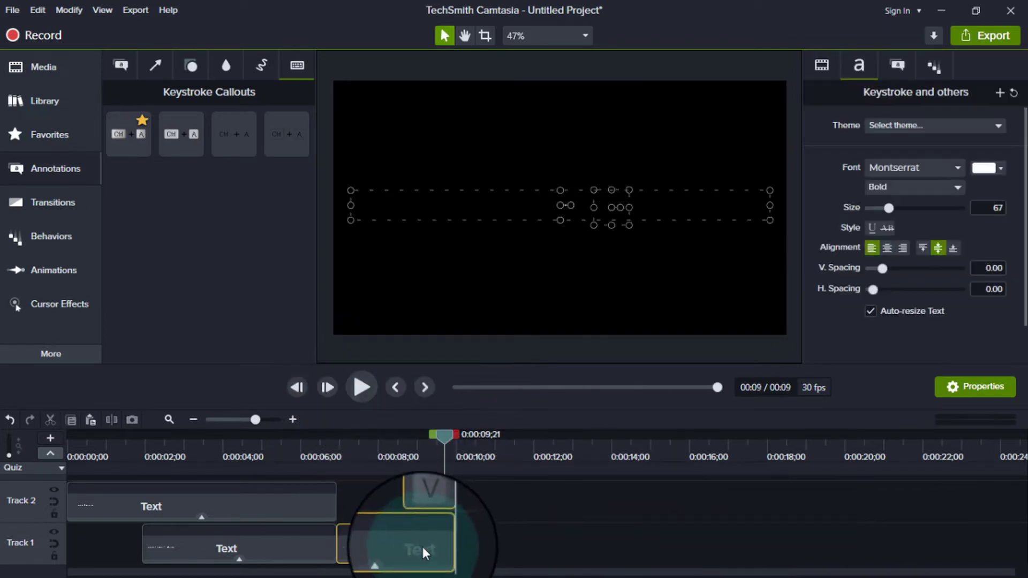
left_click(70, 422)
left_click_drag(442, 439, 446, 439)
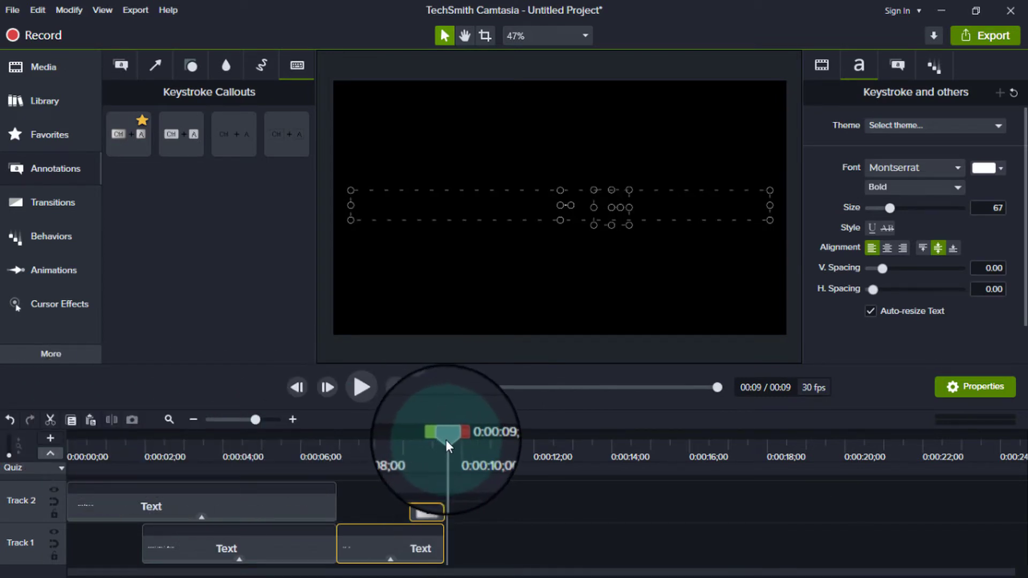
left_click(90, 419)
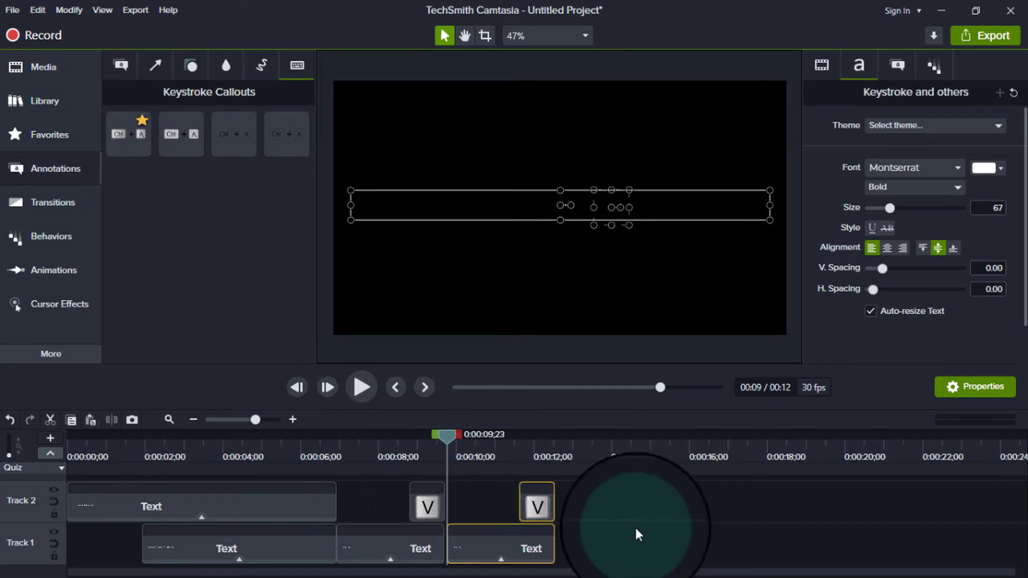
Step: Move the pasted callout pair earlier so it starts directly after the first "Selection" callout at 0:00:09;21
left_click(635, 526)
left_click(536, 542)
type("S")
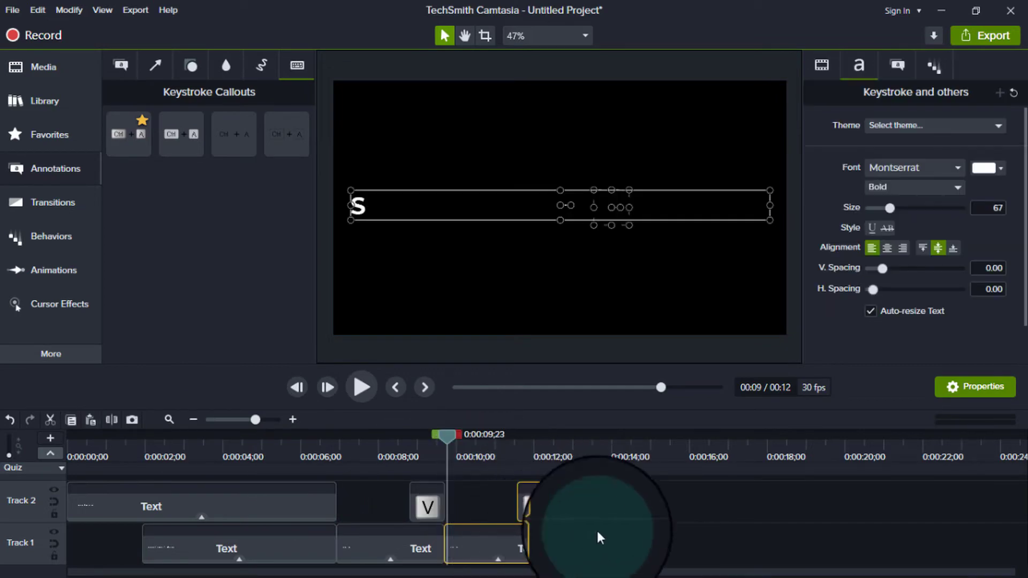
left_click(596, 532)
Step: Switch to the Word document, copy "Direct selection" and select "Magic wand" in the list
left_click_drag(444, 435, 539, 461)
key("alt+Tab")
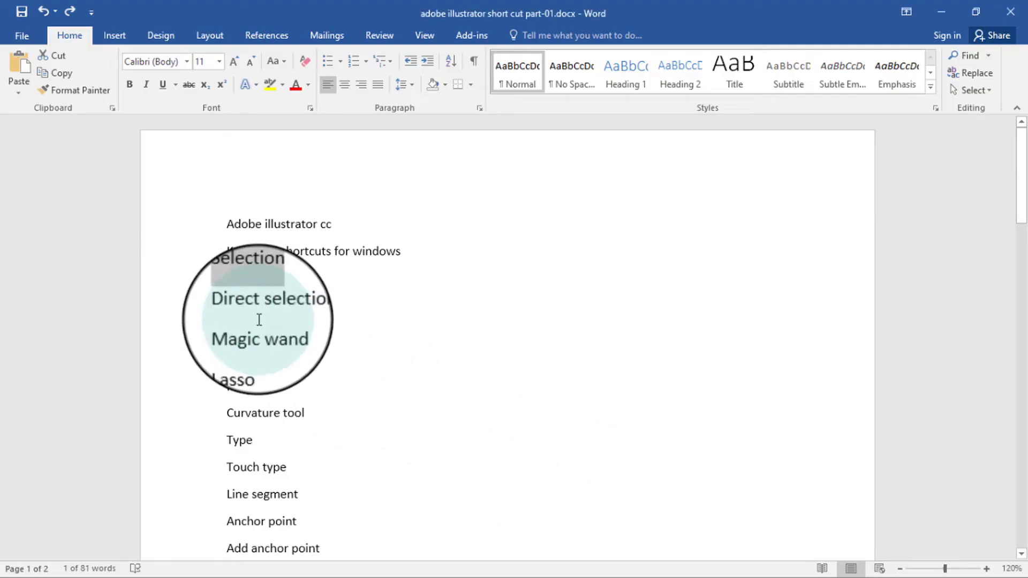
triple_click(321, 305)
key("super+c")
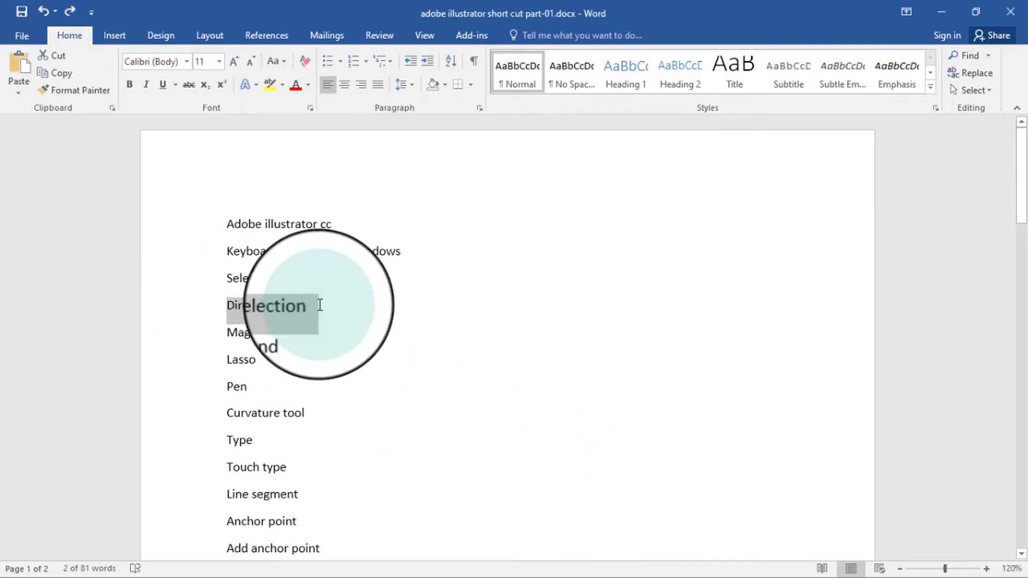
left_click_drag(229, 332, 293, 333)
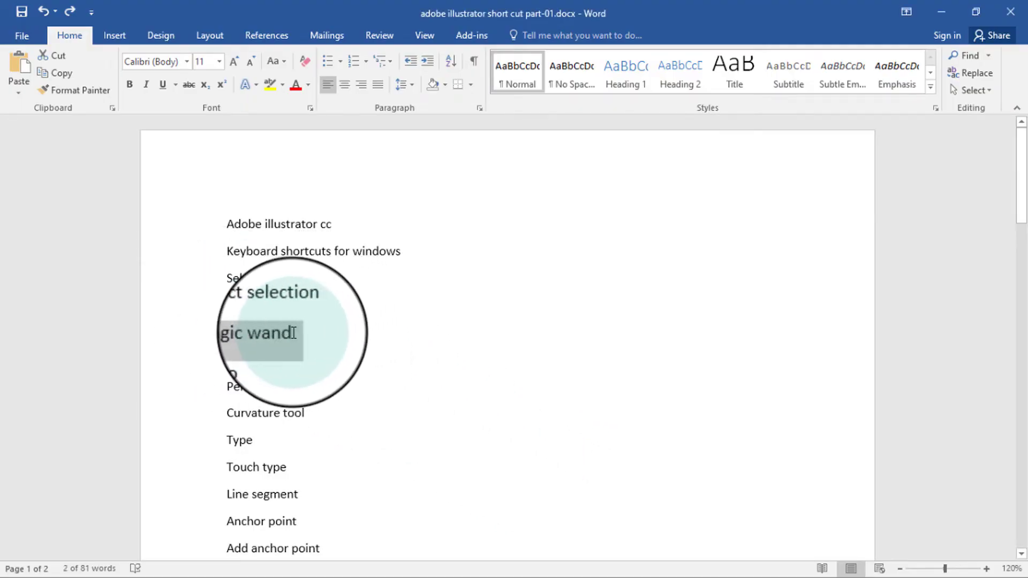
Step: Switch to Camtasia and replace the second "Selection" callout's text with the copied "Direct selection", in bold and left-aligned
key("alt+Tab")
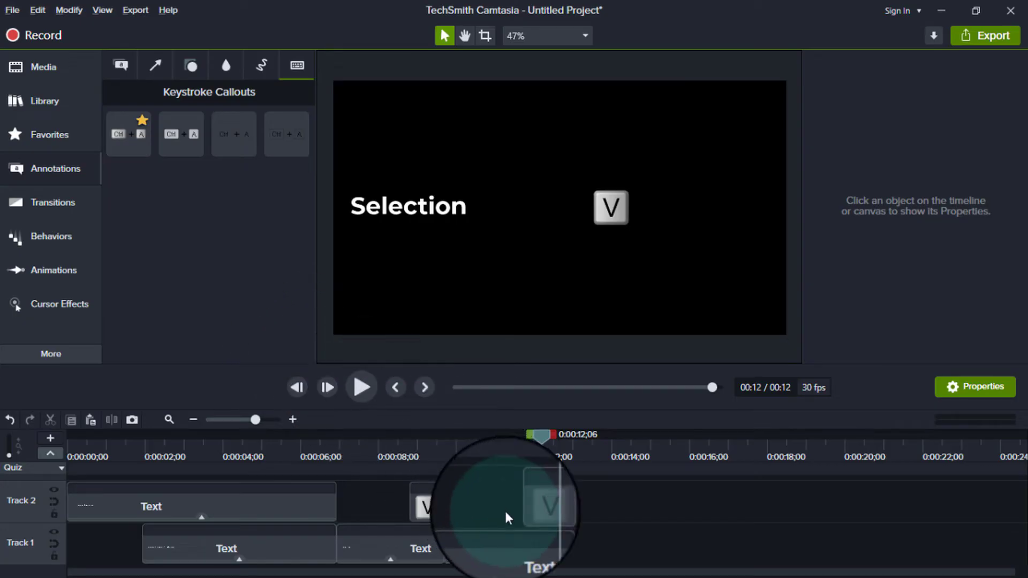
left_click(512, 543)
double_click(418, 208)
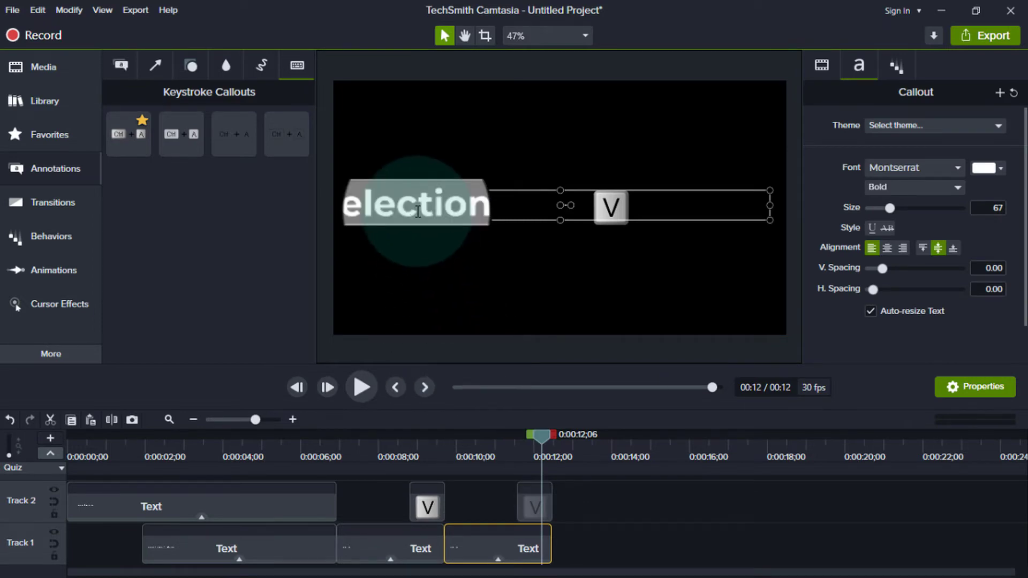
key("super+v")
key("Return")
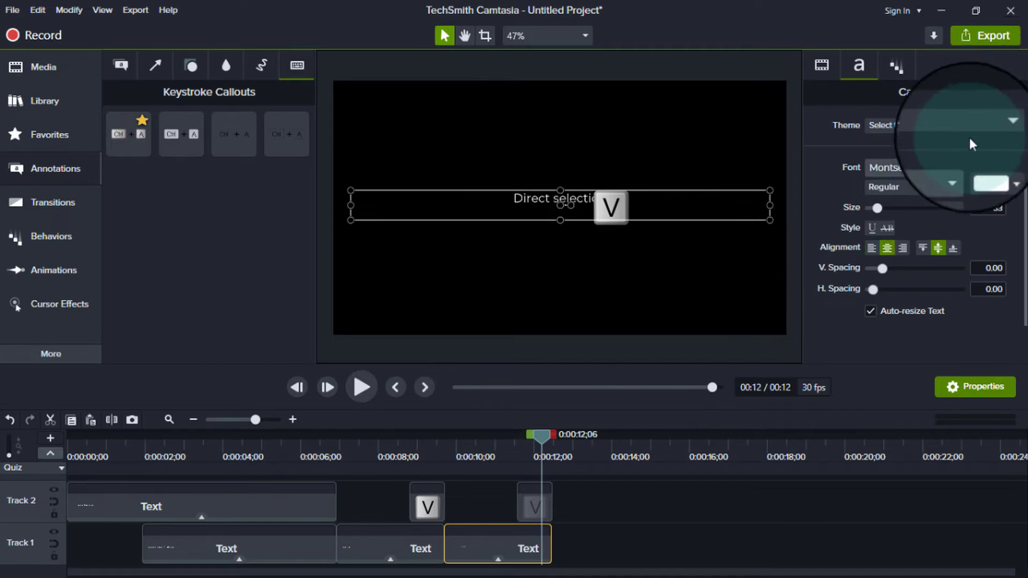
left_click(894, 187)
left_click(893, 238)
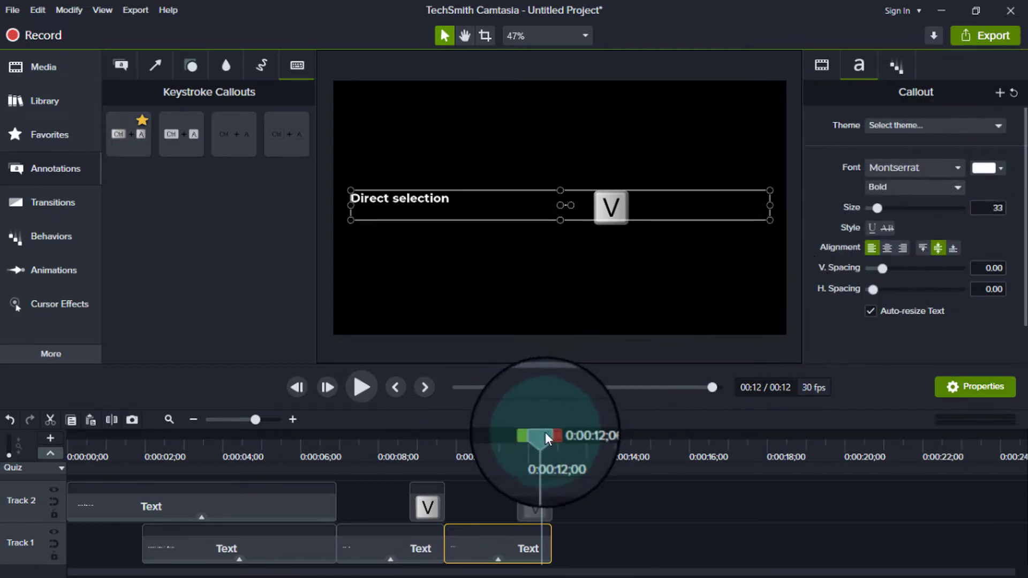
Step: Restore the callout's "Selection" text, replace it again with "Direct selection" from the clipboard history and reset its text style to the default
left_click_drag(545, 432, 491, 472)
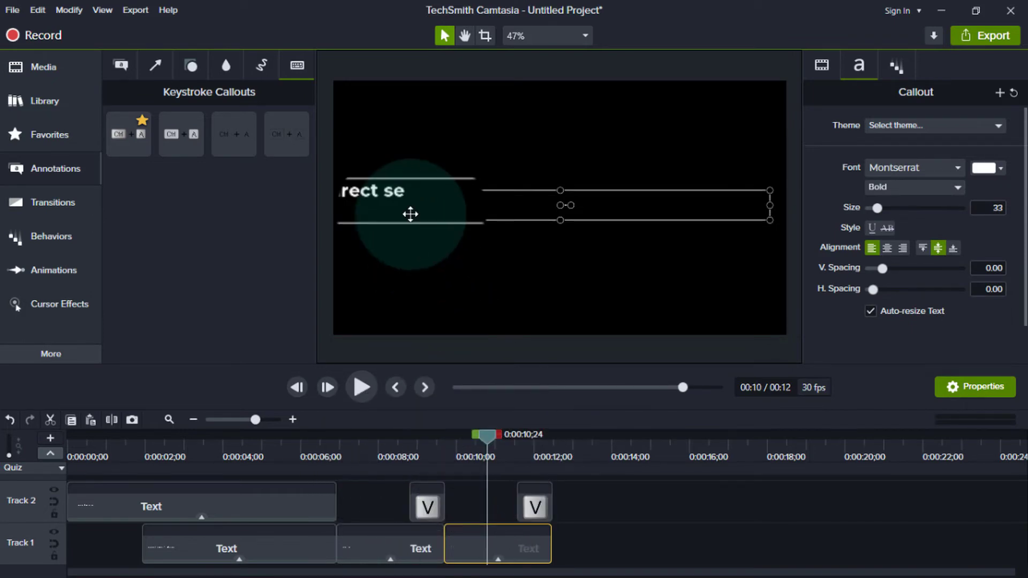
double_click(410, 214)
type("n")
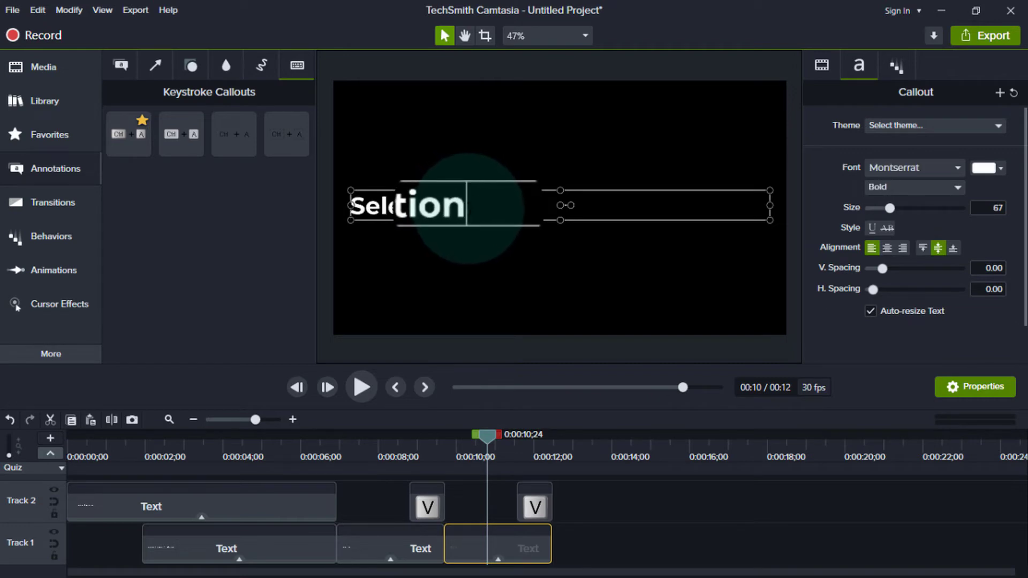
left_click_drag(469, 209, 300, 206)
key("super+v")
left_click(830, 299)
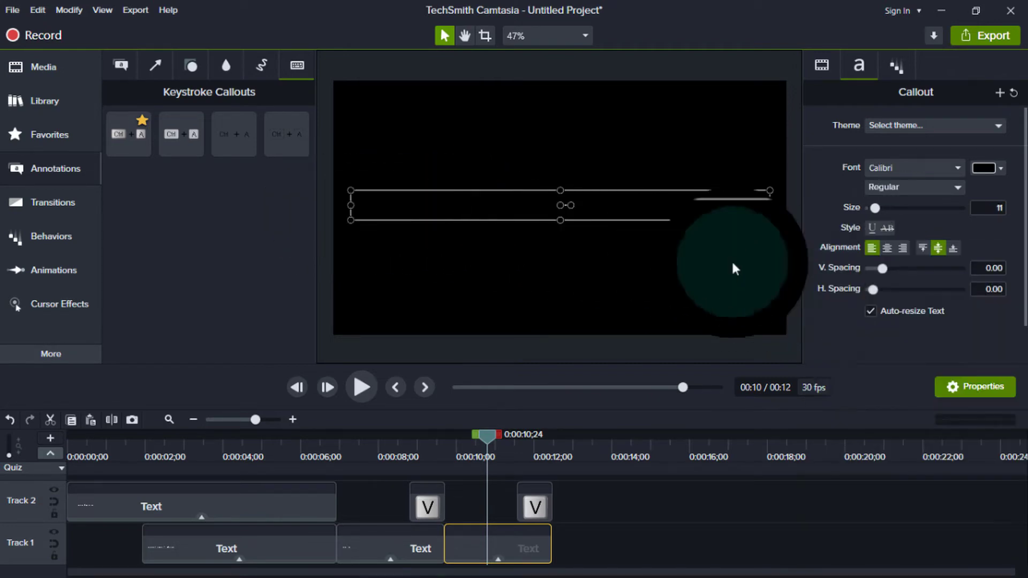
left_click(1013, 92)
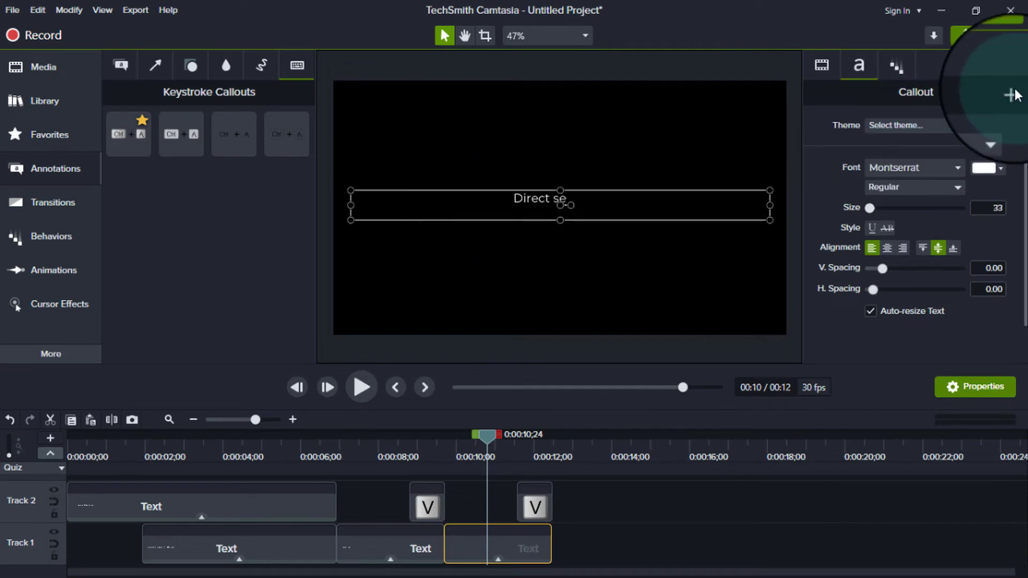
key("ctrl+a")
left_click(689, 525)
Step: Left-align the "Direct selection" callout text and set its font weight to Bold
left_click(538, 199)
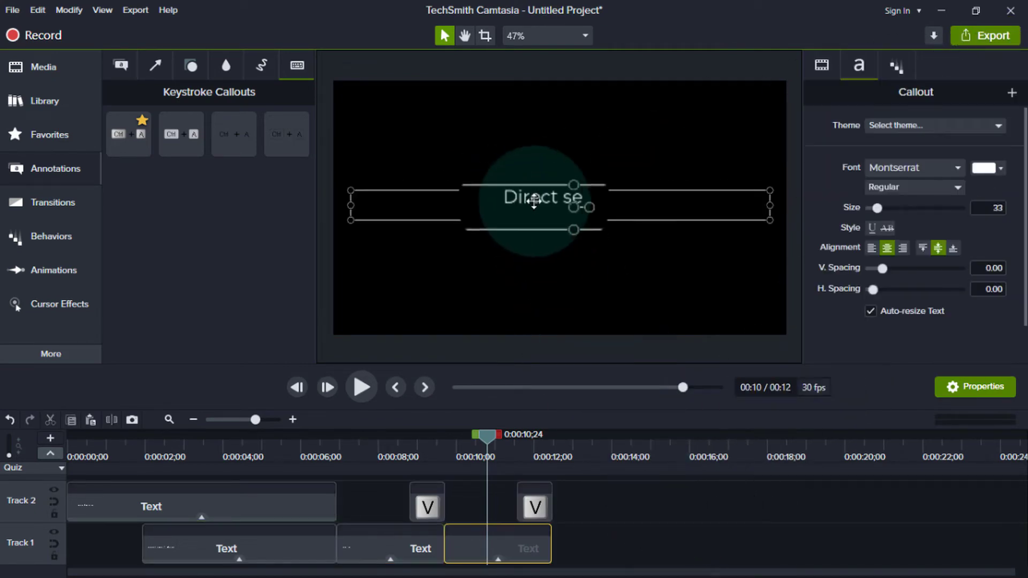
left_click(872, 248)
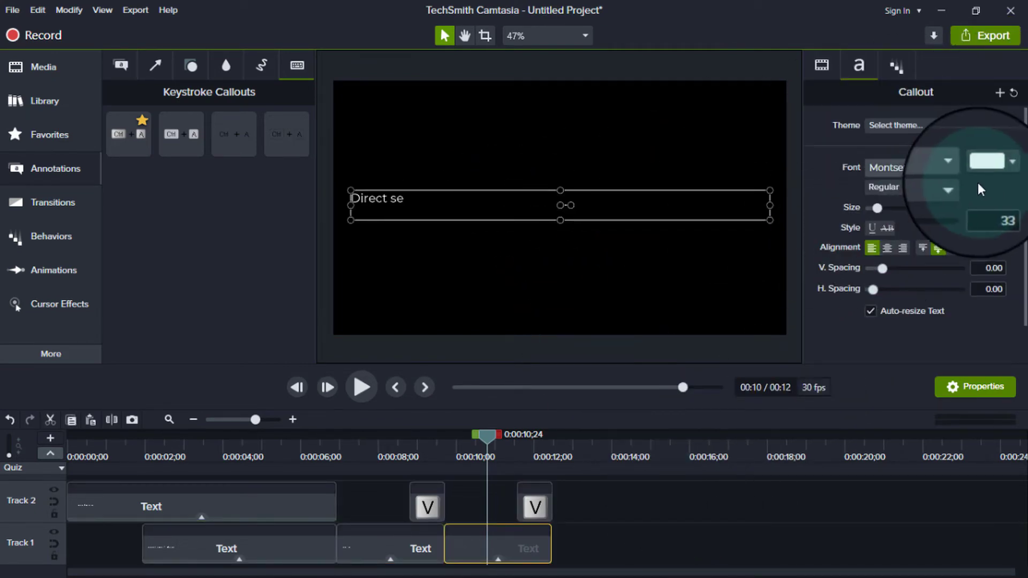
left_click(930, 188)
left_click(892, 233)
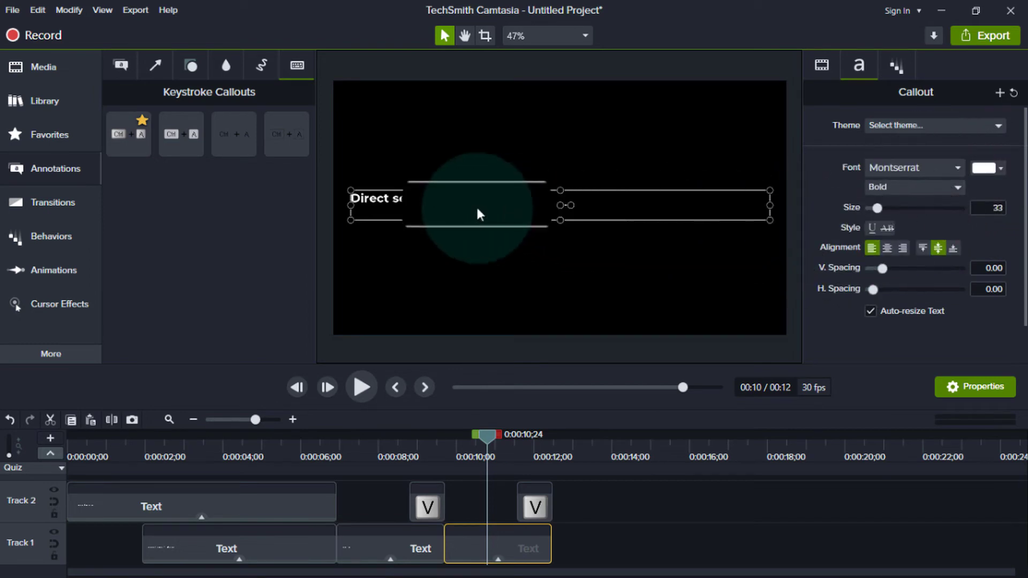
Step: Try enlarging the "Direct selection" text to size 36 and undo the change
double_click(390, 198)
left_click_drag(878, 214, 886, 214)
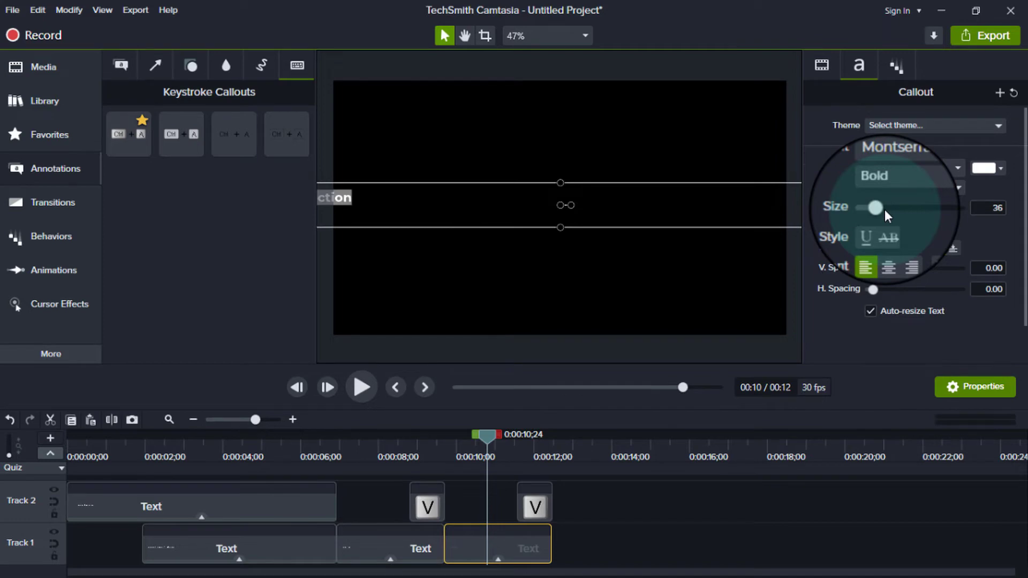
left_click(9, 420)
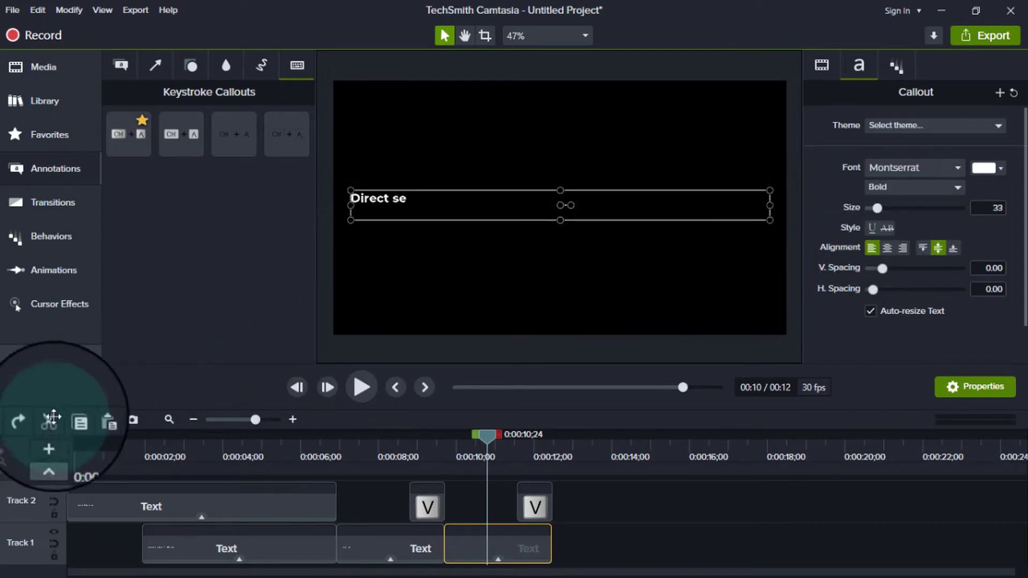
Step: Narrow the "Direct selection" callout box, enlarge its text to size 76 and move the V keystroke callout clear of its right end
left_click_drag(486, 434, 449, 435)
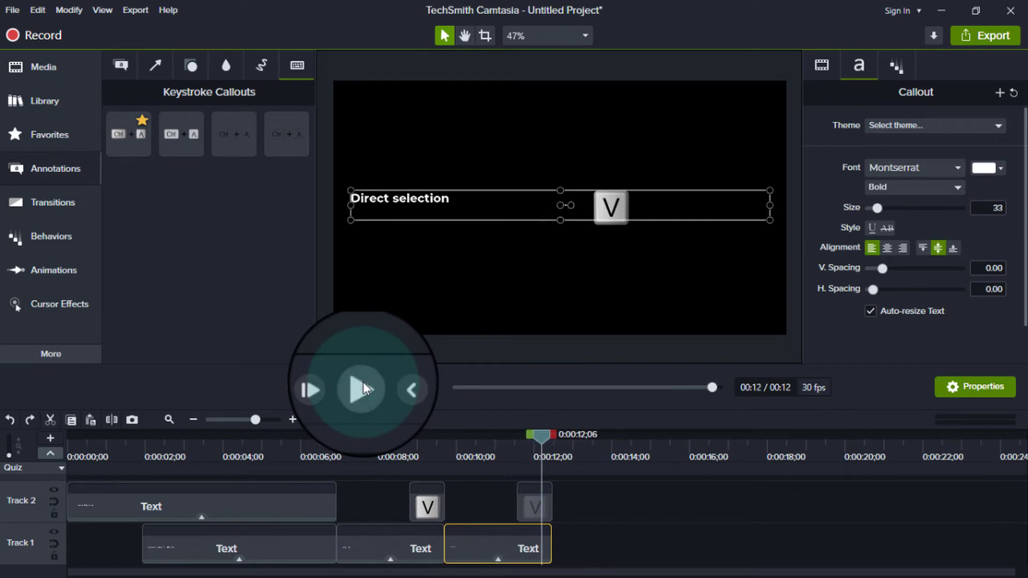
left_click(702, 539)
left_click(390, 187)
left_click(609, 209)
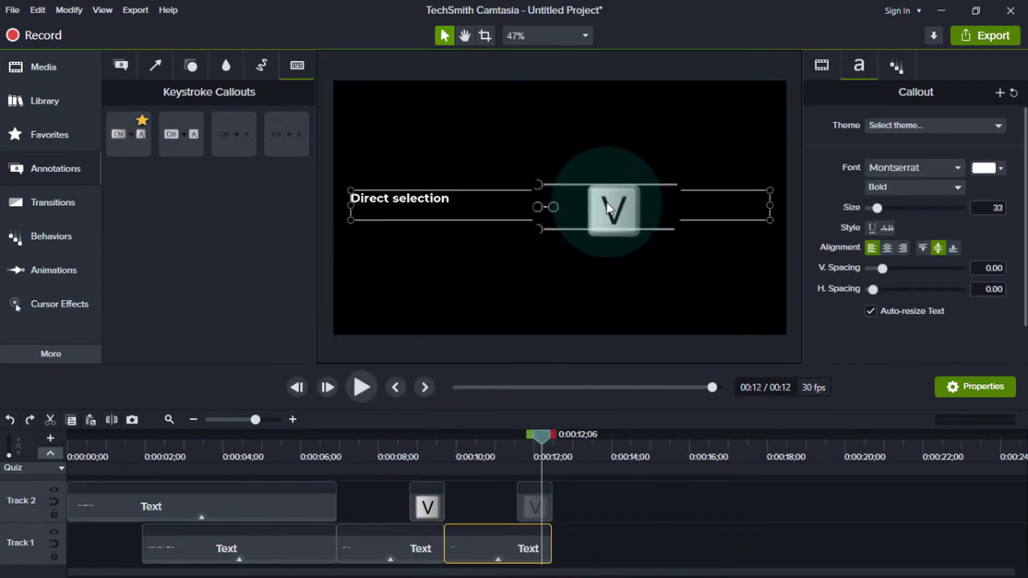
left_click_drag(770, 206, 540, 209)
left_click(611, 208)
left_click(539, 209)
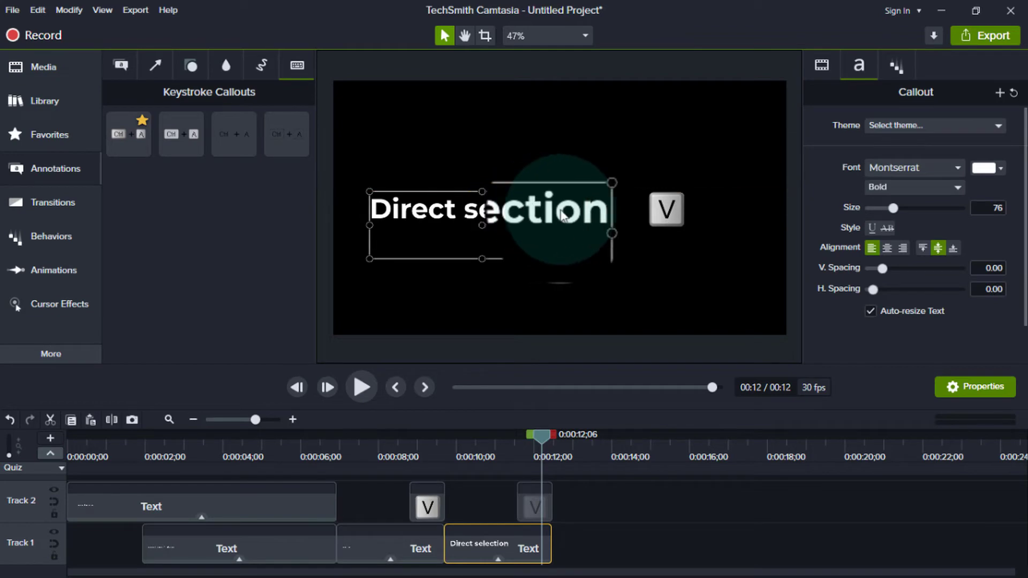
Step: Change the key of the keystroke callout beside "Direct selection" to A
left_click(670, 212)
left_click(937, 170)
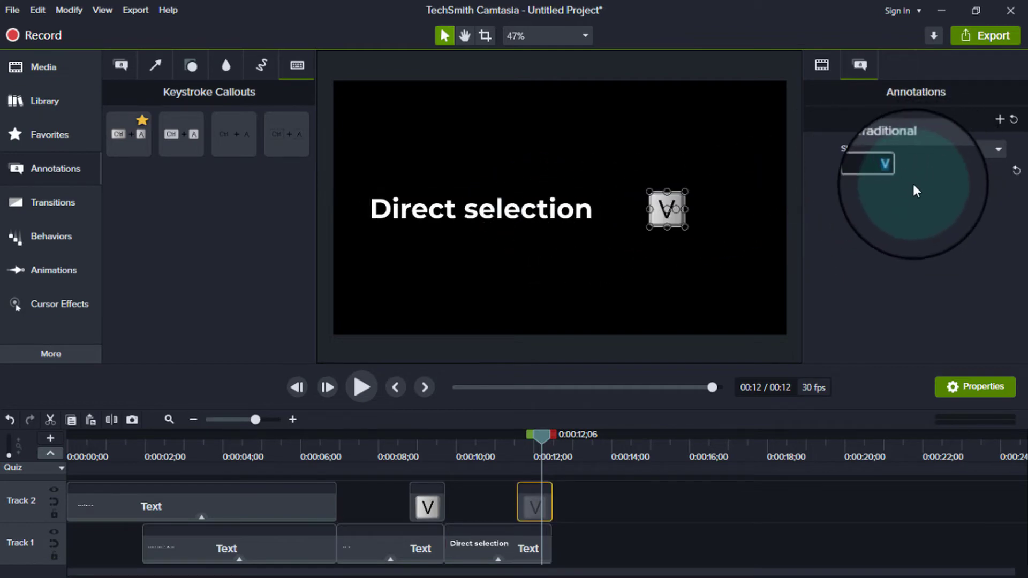
key("a")
Step: Play back the timeline to review the title, "Selection" and "Direct selection" animations with their keystroke callouts
left_click_drag(545, 437, 409, 454)
left_click(363, 386)
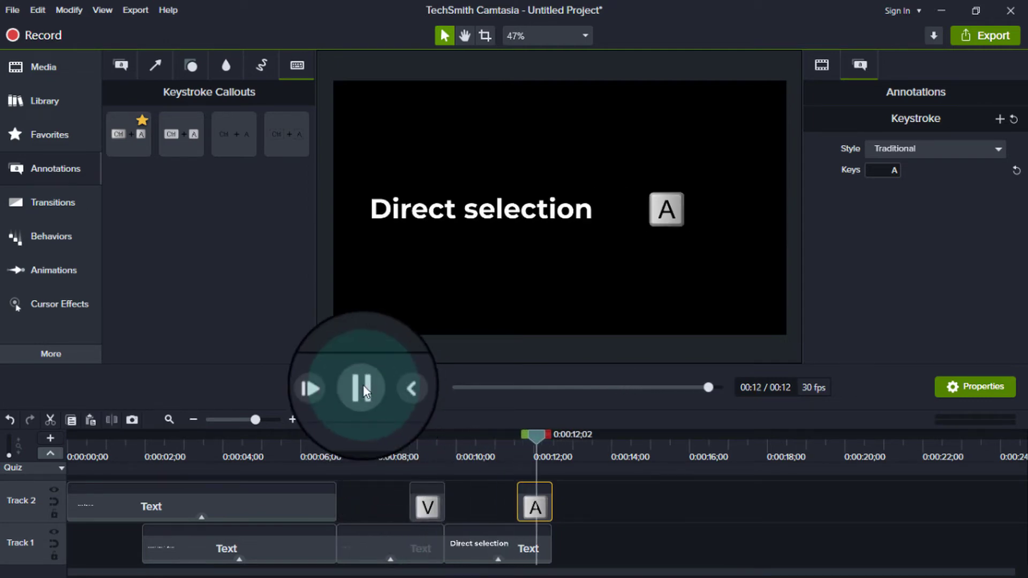
left_click(362, 386)
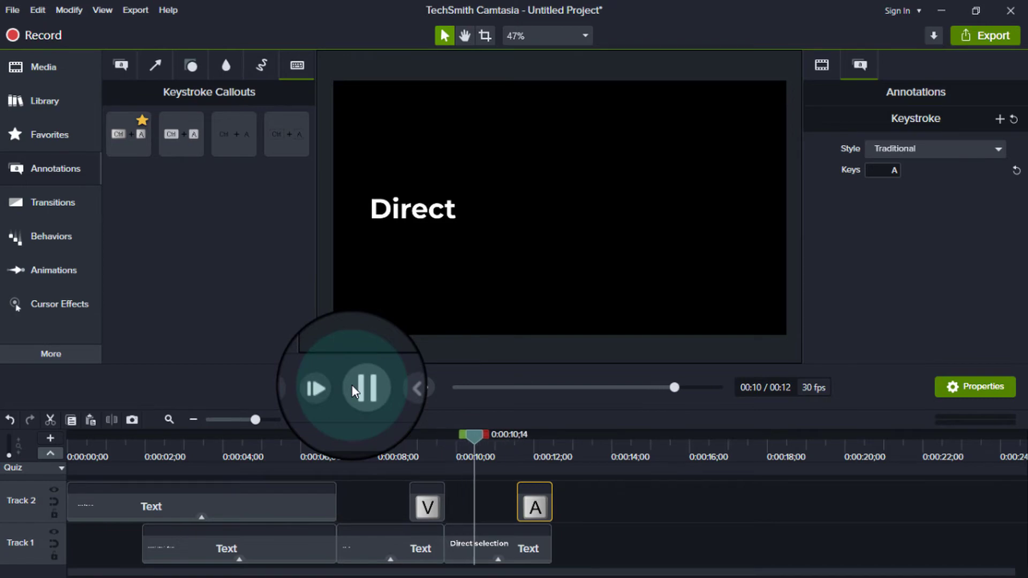
left_click(352, 385)
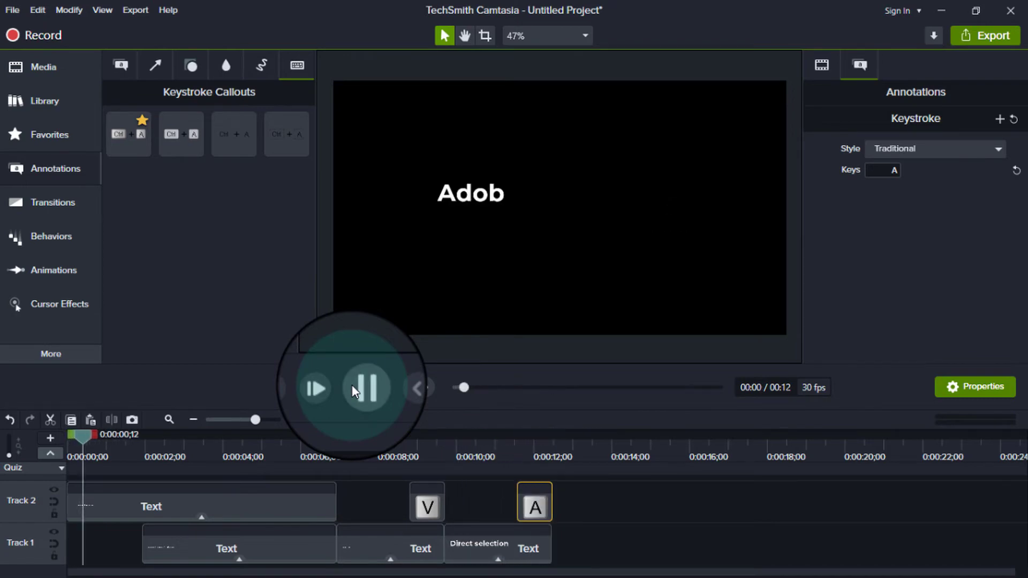
Step: Copy the "Direct selection" and A keystroke callouts together and paste the pair three times in succession after the originals
left_click(551, 470)
left_click_drag(551, 470, 580, 519)
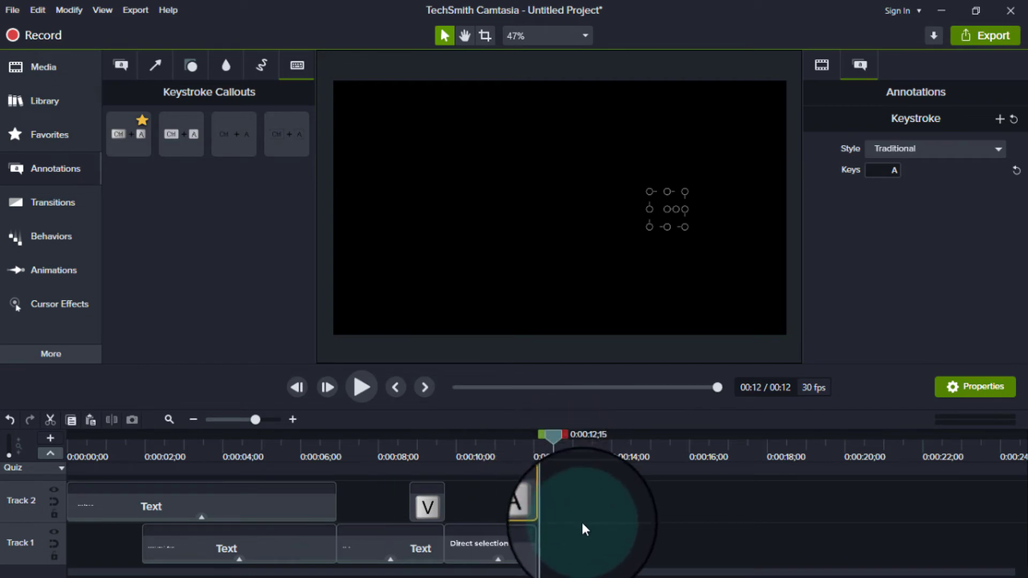
left_click(529, 538, "ctrl")
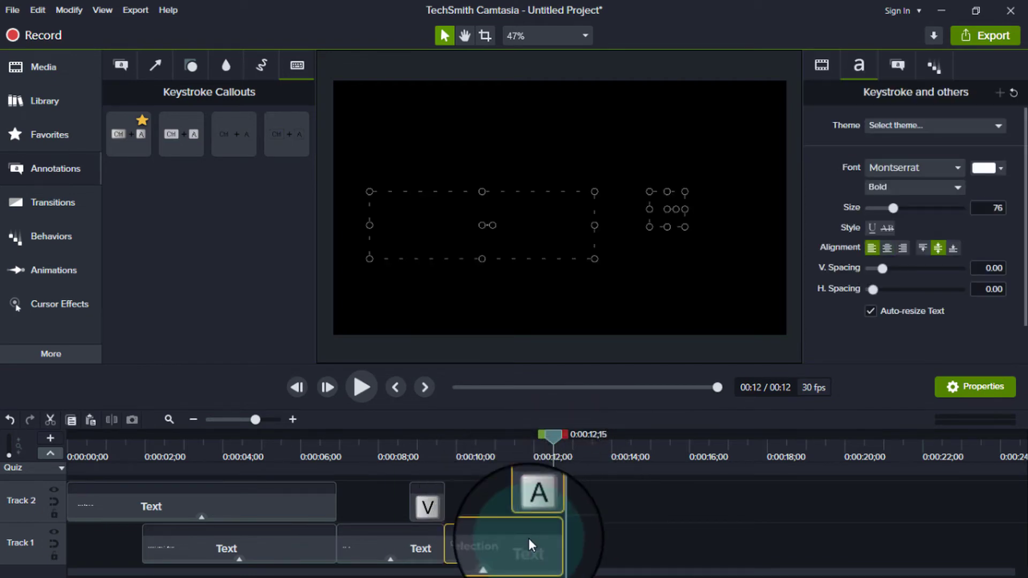
left_click_drag(538, 441, 560, 445)
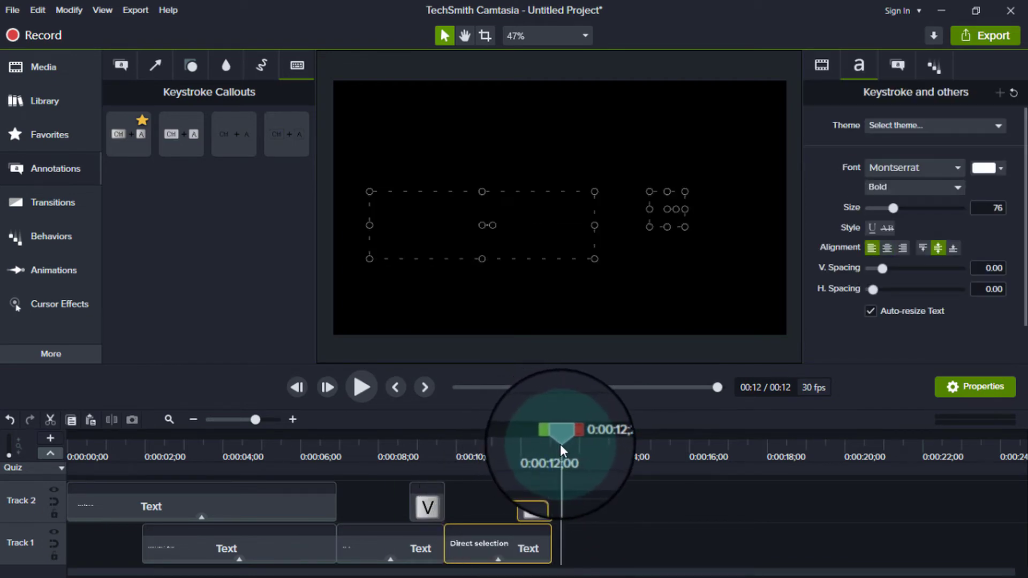
key("ctrl+v")
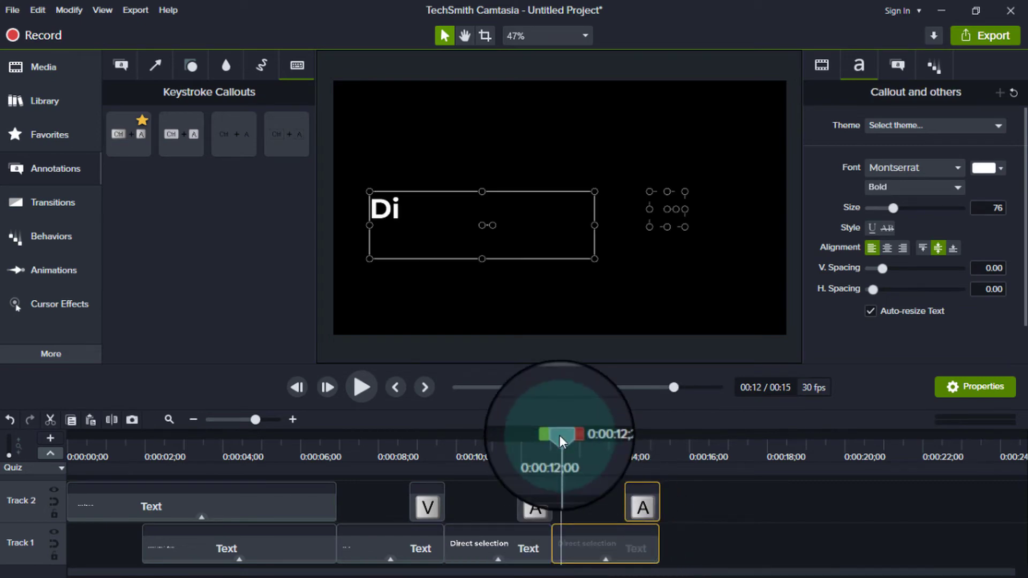
left_click_drag(561, 436, 661, 459)
key("ctrl+v")
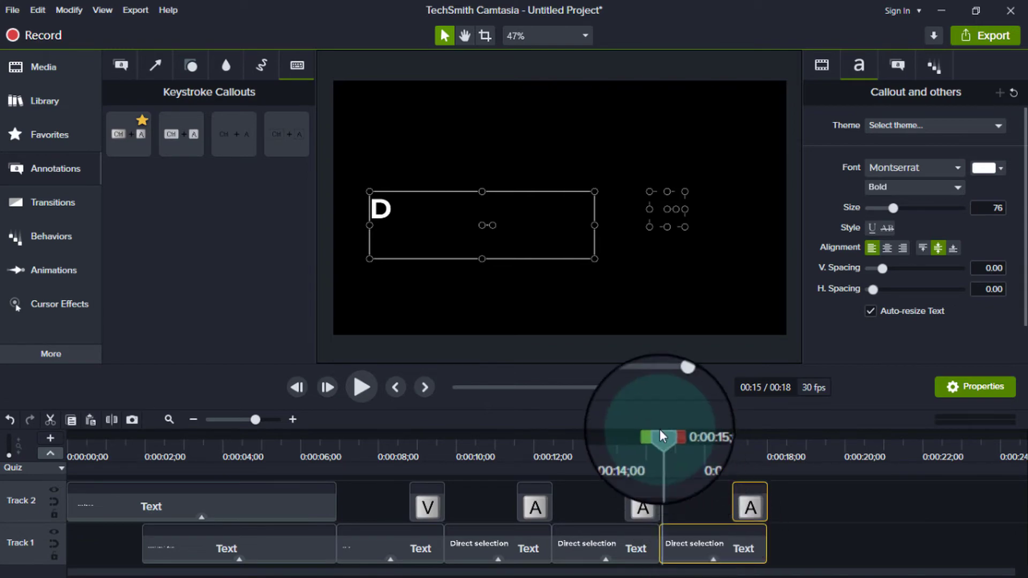
left_click_drag(661, 436, 764, 445)
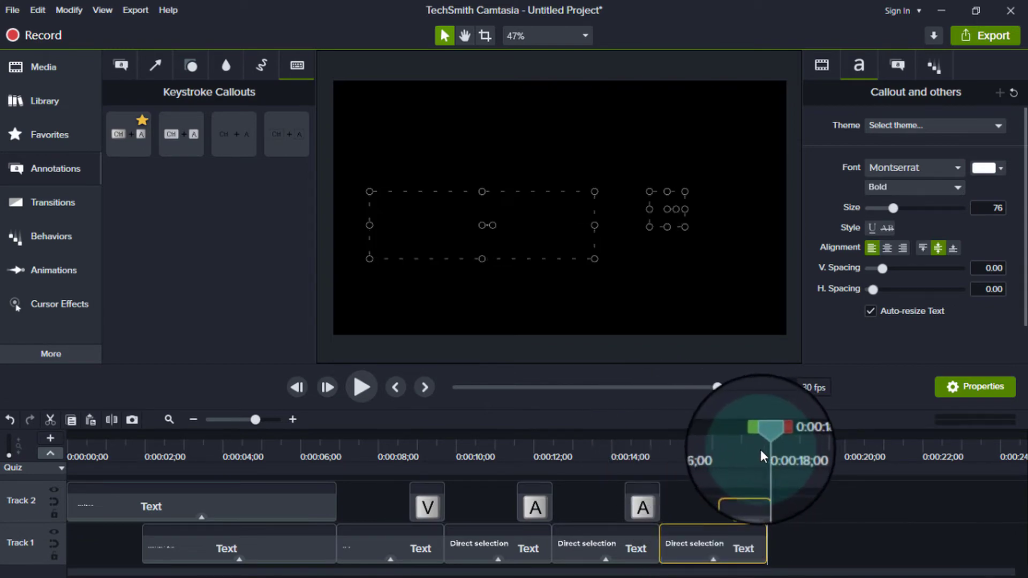
key("ctrl+v")
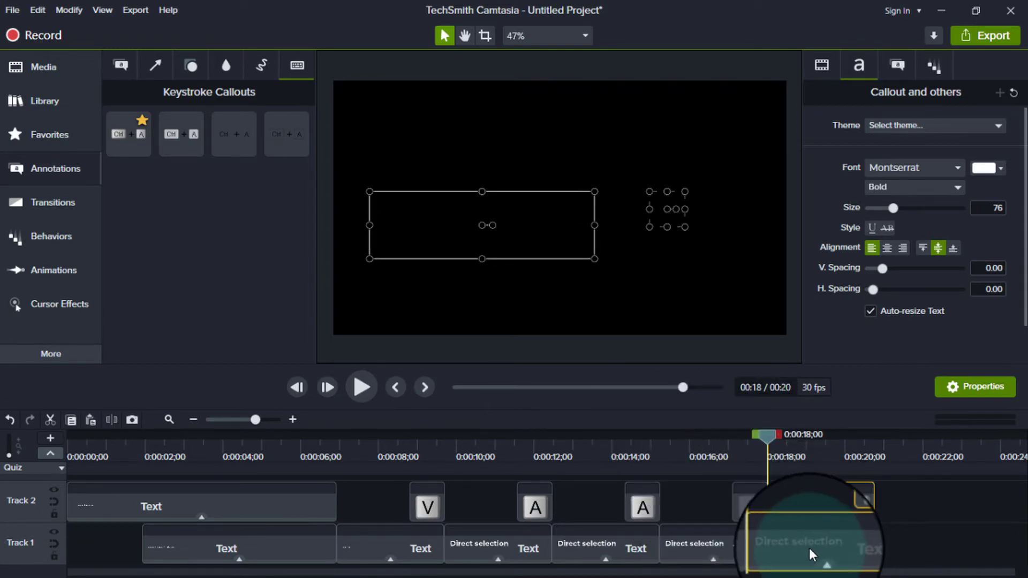
left_click(904, 524)
Step: Switch to the Word document and copy "Magic wand", "Lasso" and "Pen" one after another to the clipboard history
left_click_drag(767, 435, 622, 508)
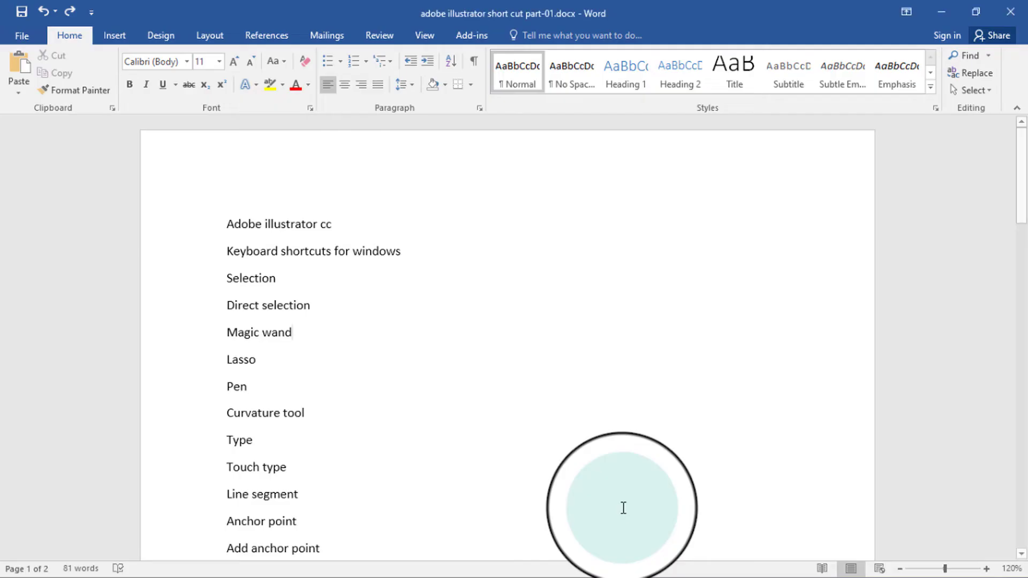
triple_click(284, 331)
right_click(284, 327)
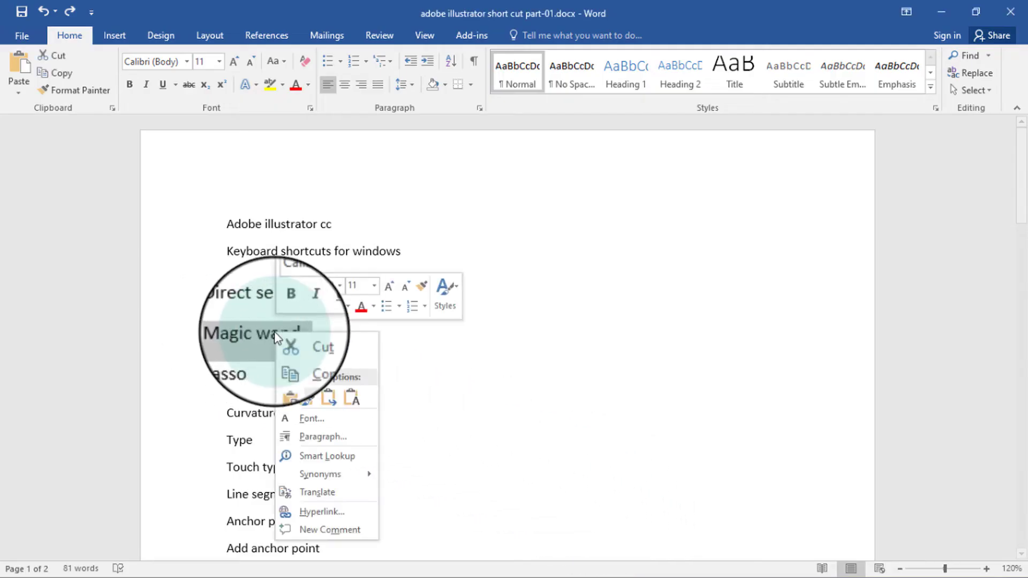
left_click(308, 355)
triple_click(268, 360)
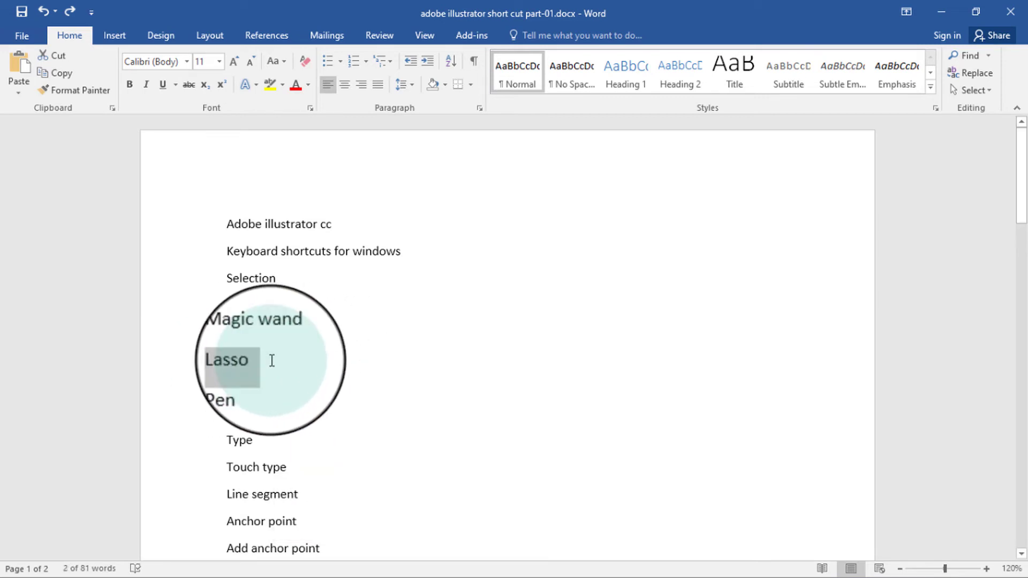
right_click(248, 362)
left_click(275, 389)
triple_click(243, 388)
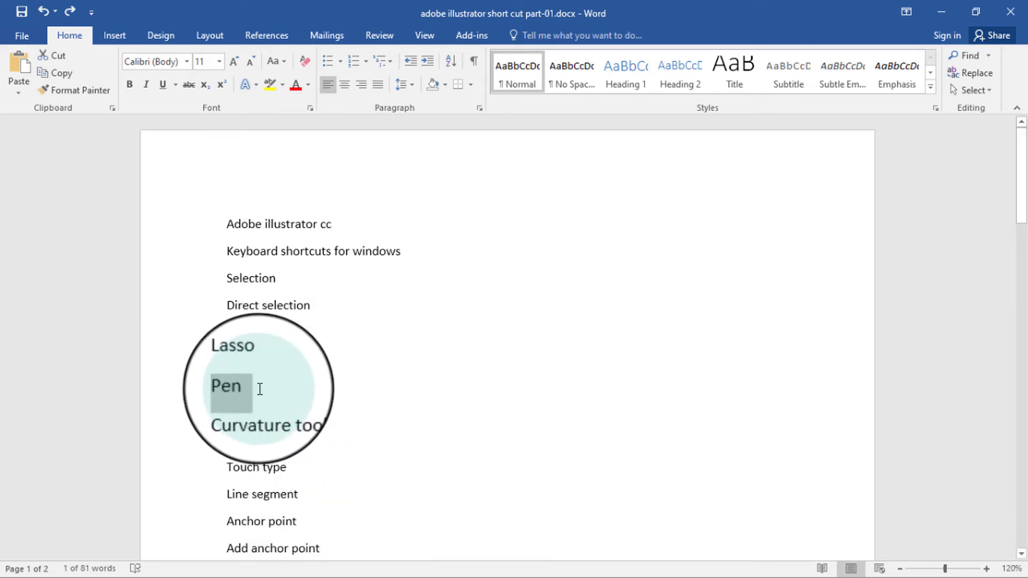
right_click(243, 389)
Step: Switch back to Camtasia and replace the text of the first duplicated "Direct selection" callout with the copied "Magic wand"
key("alt+Tab")
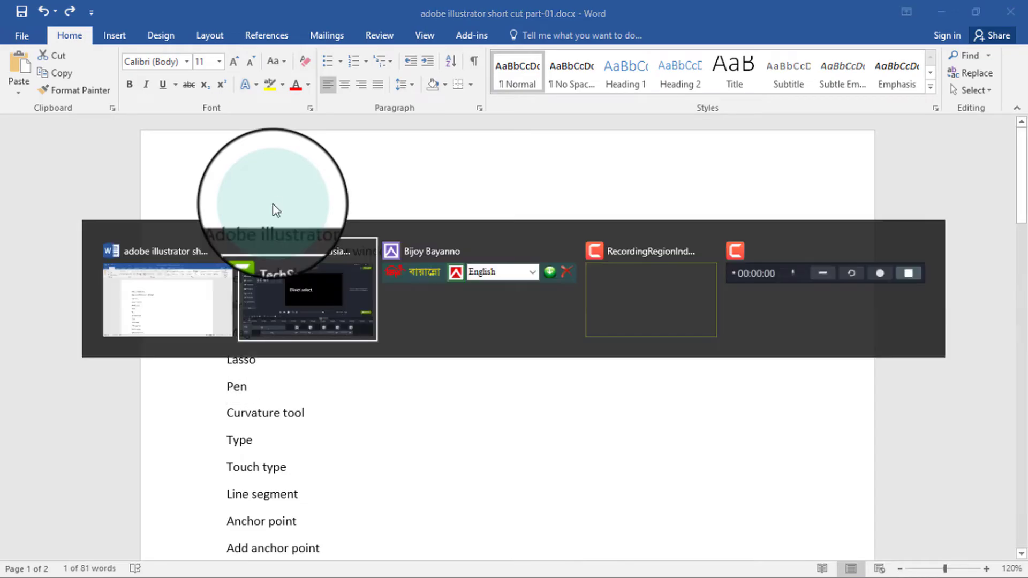
left_click_drag(609, 433, 592, 439)
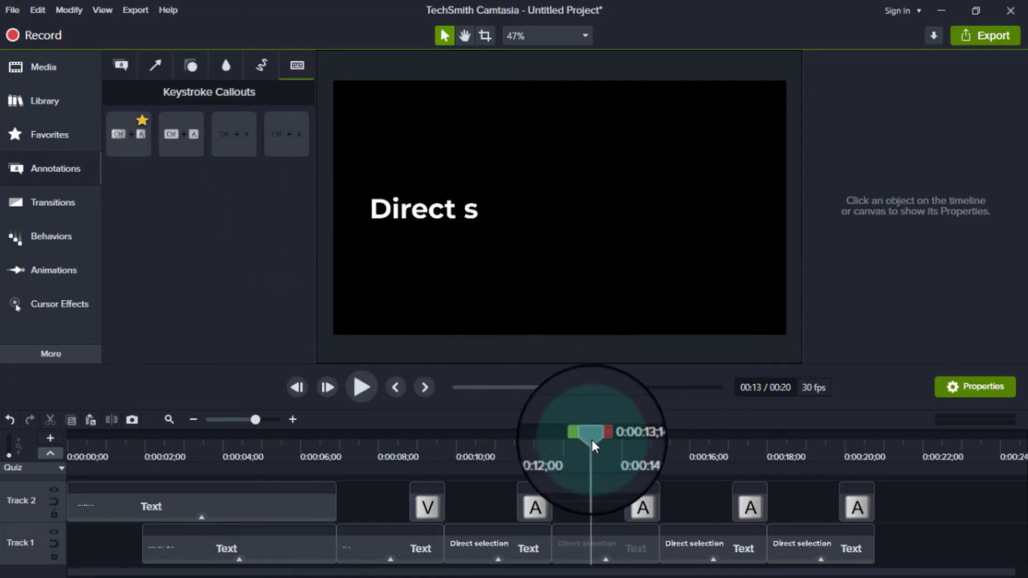
left_click(621, 552)
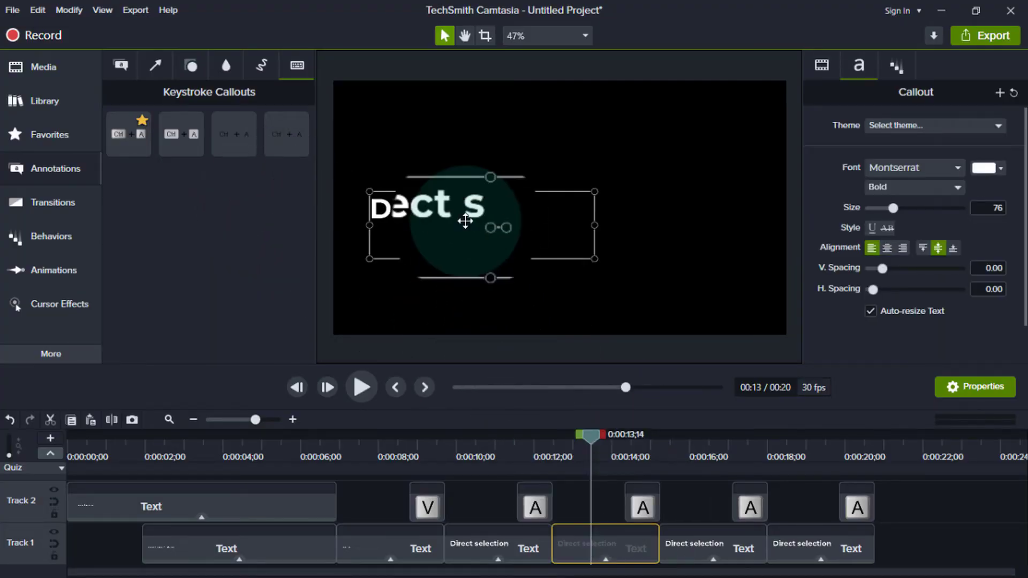
key("super+v")
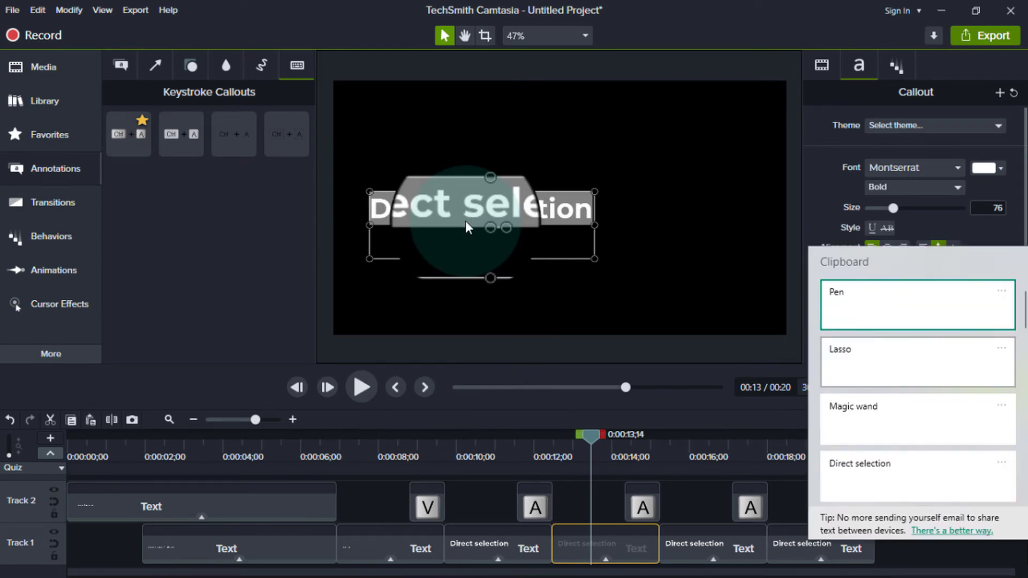
left_click(879, 415)
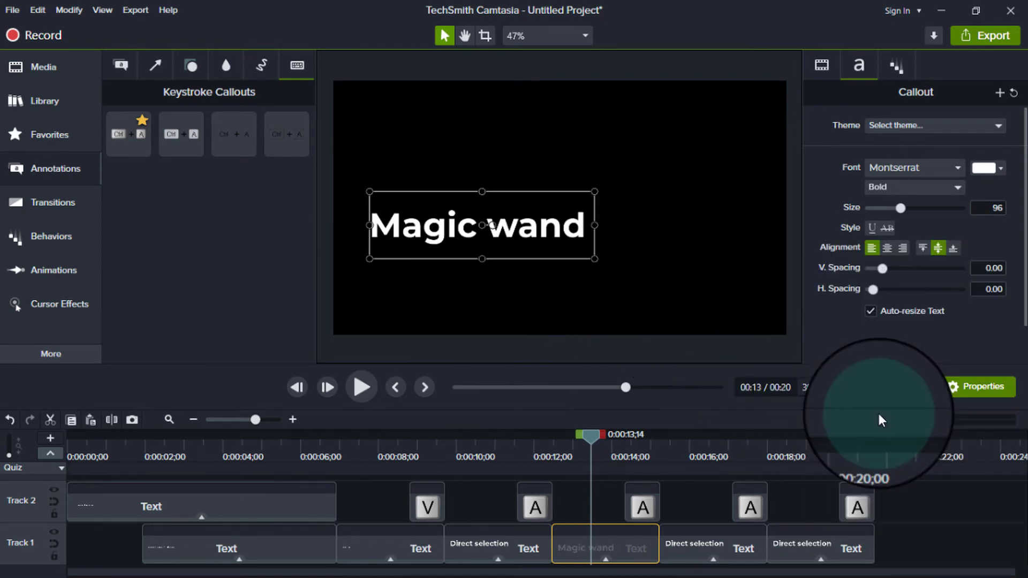
Step: Set the keystroke callout that accompanies "Magic wand" to Y and move it level with the text
left_click_drag(589, 435, 641, 468)
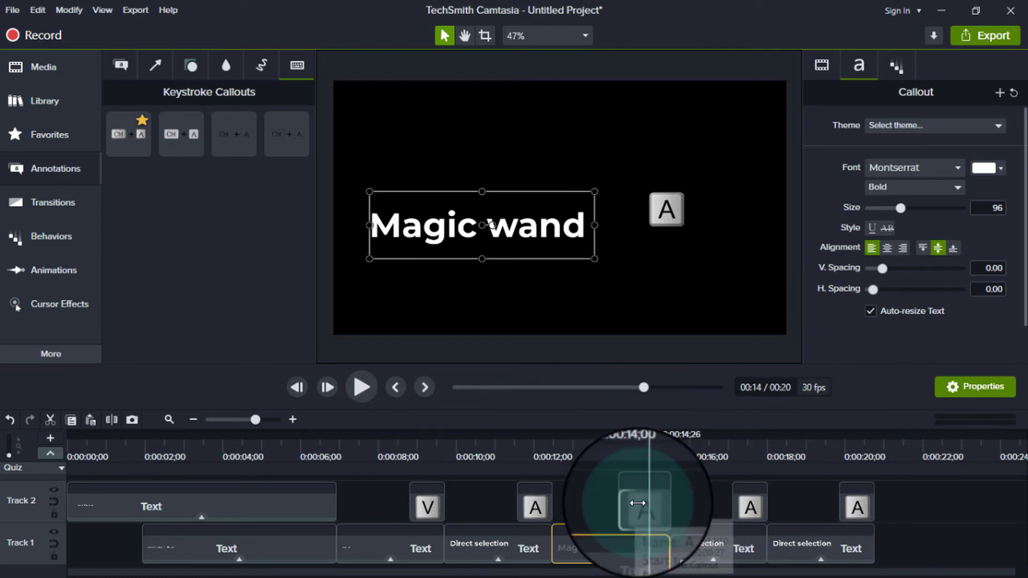
left_click(638, 503)
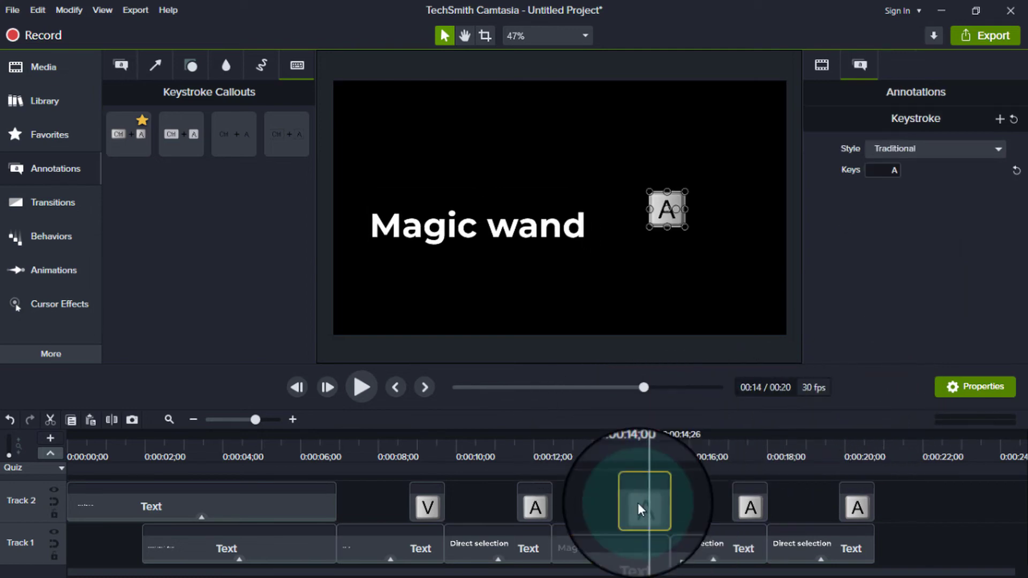
left_click(885, 172)
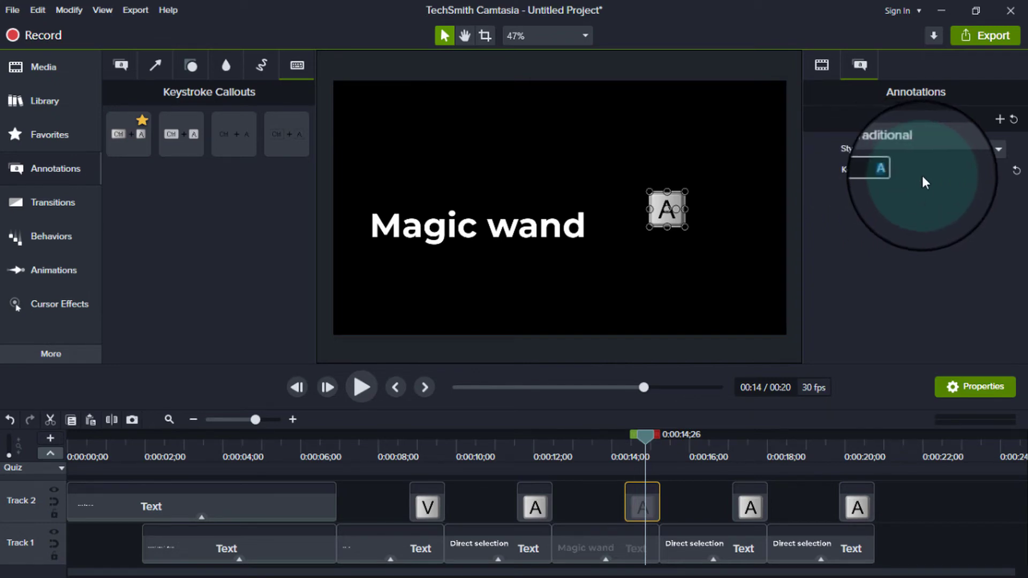
key("y")
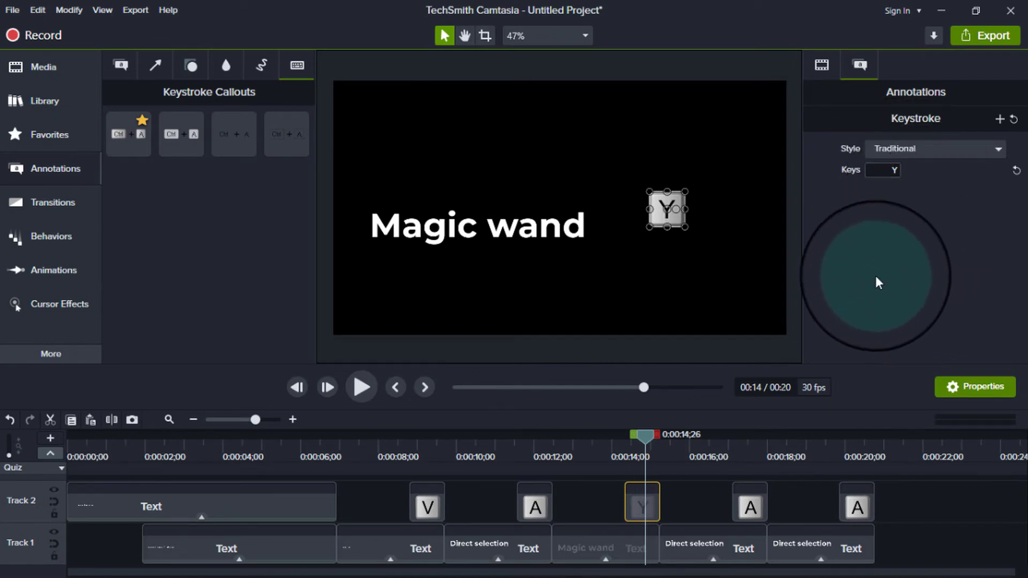
left_click(626, 298)
left_click(665, 213)
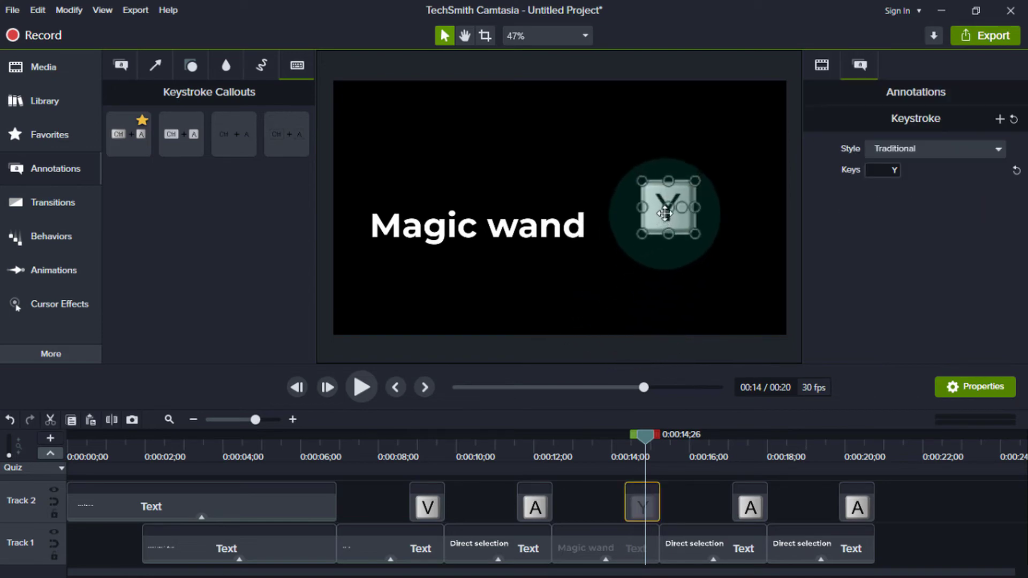
left_click_drag(665, 212, 652, 229)
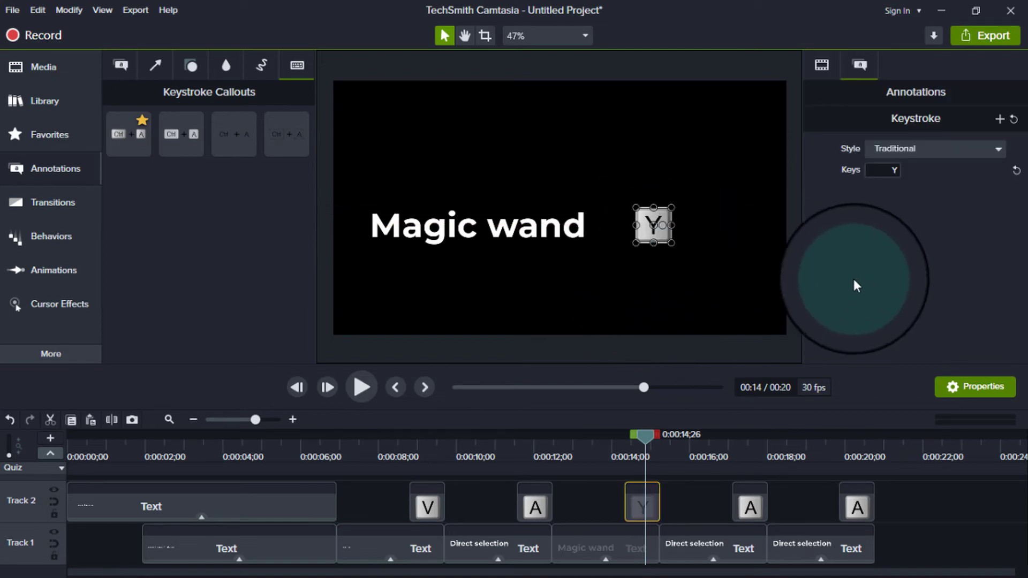
Step: Play back the "Magic wand" section of the timeline to review its reveal and keystroke callout
left_click_drag(645, 435, 557, 442)
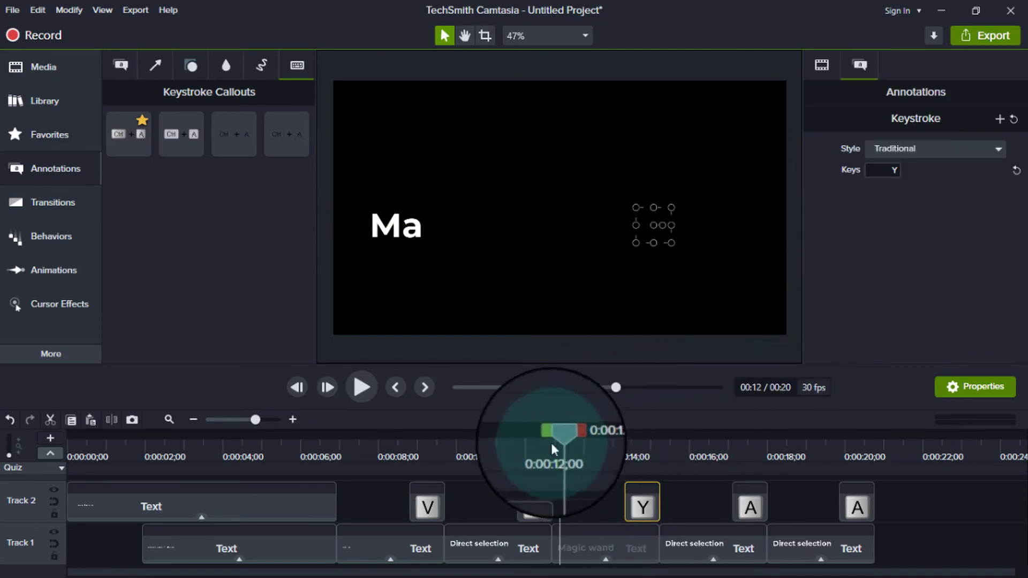
left_click(360, 388)
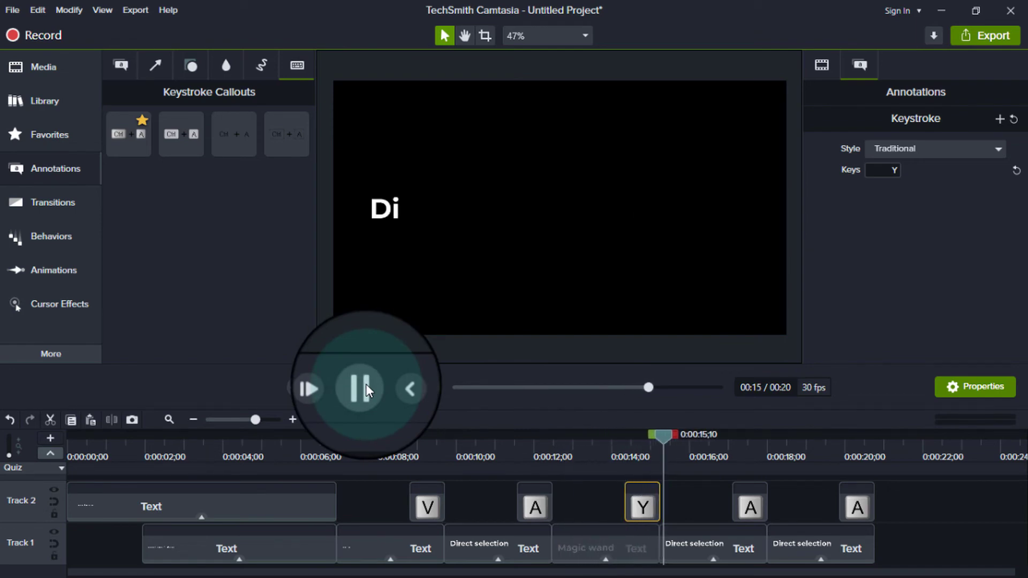
left_click(360, 387)
Step: Replace the text of the "Direct selection" callout following "Magic wand" with the copied "Lasso"
left_click_drag(667, 433, 708, 495)
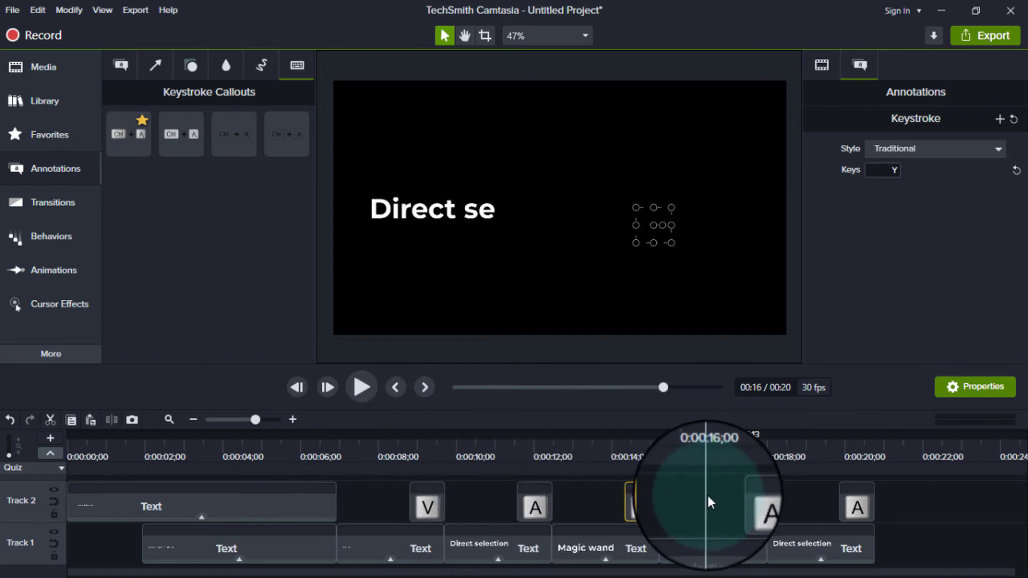
left_click(466, 217)
double_click(466, 217)
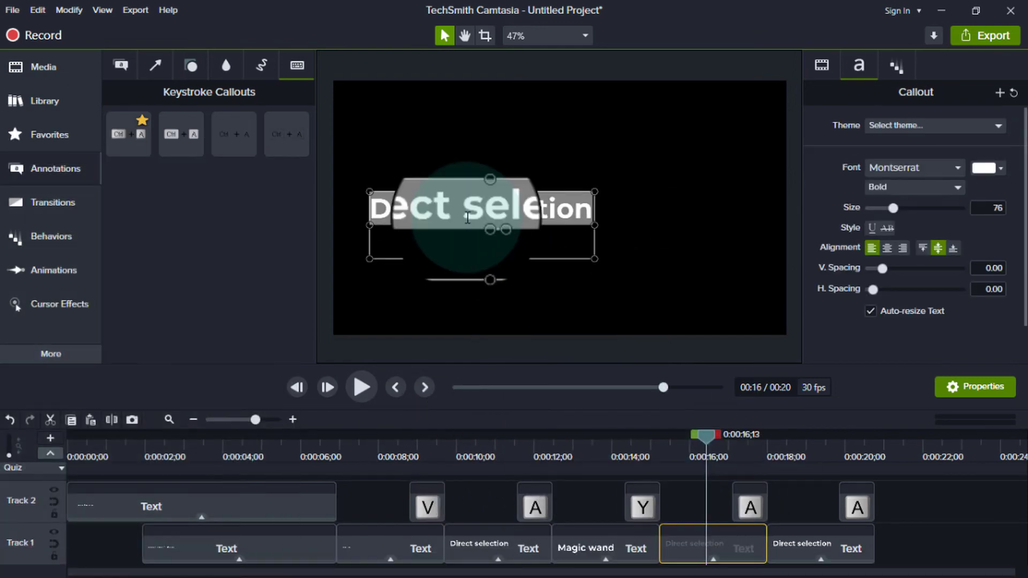
key("super+v")
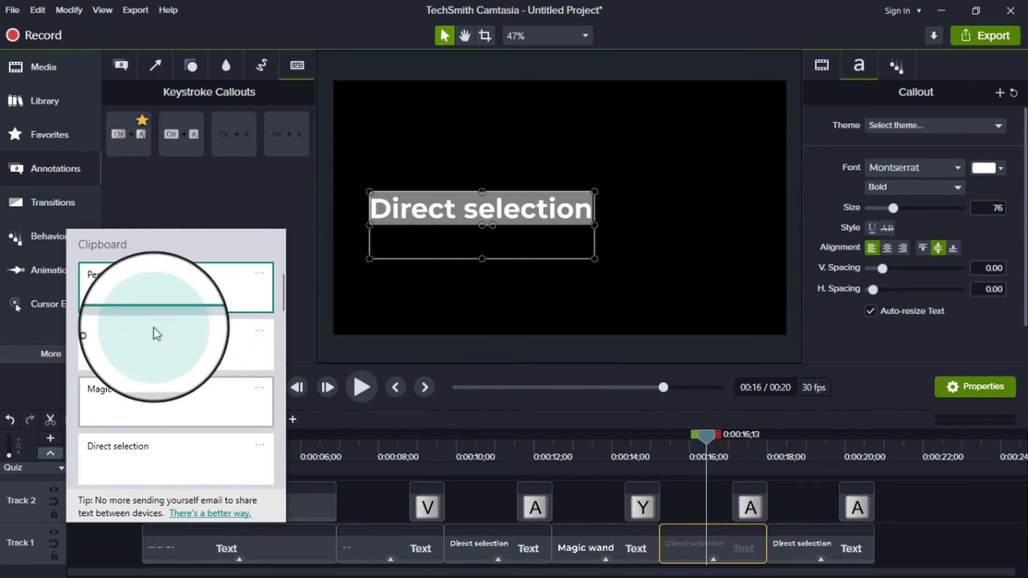
left_click(120, 339)
Step: Set the keystroke callout that accompanies "Lasso" to Q and move it level with the text
left_click(749, 505)
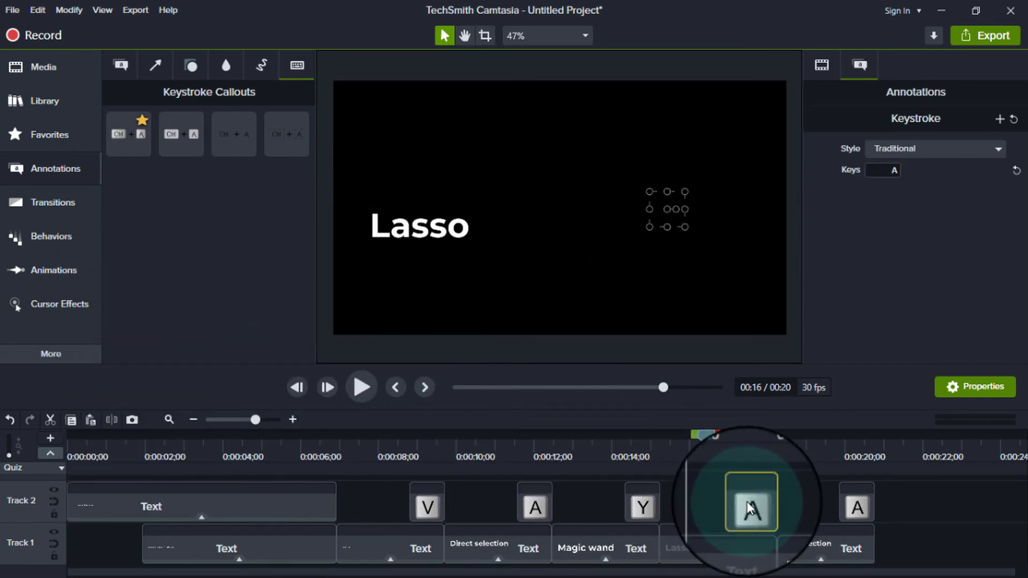
left_click(751, 446)
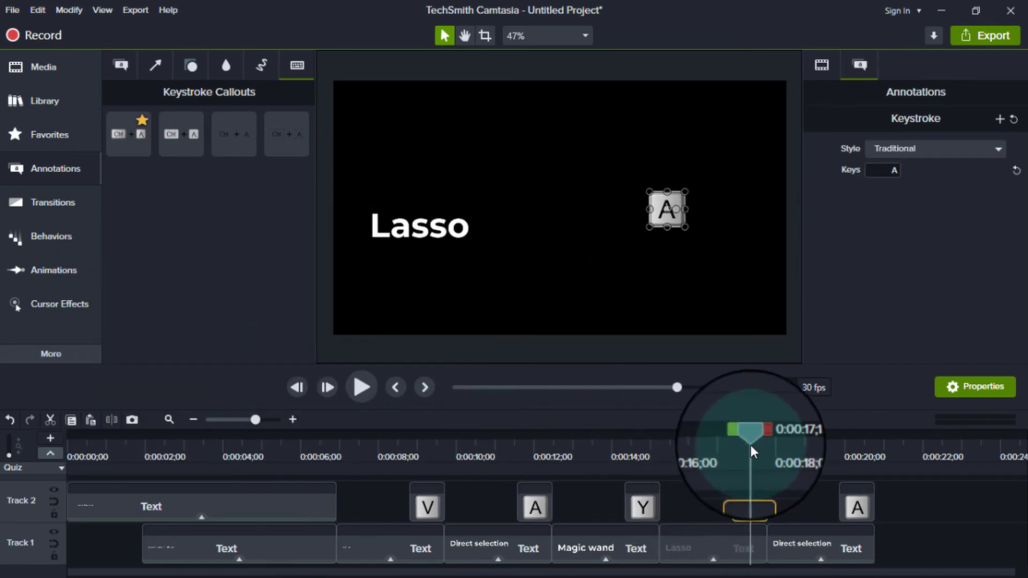
left_click(886, 172)
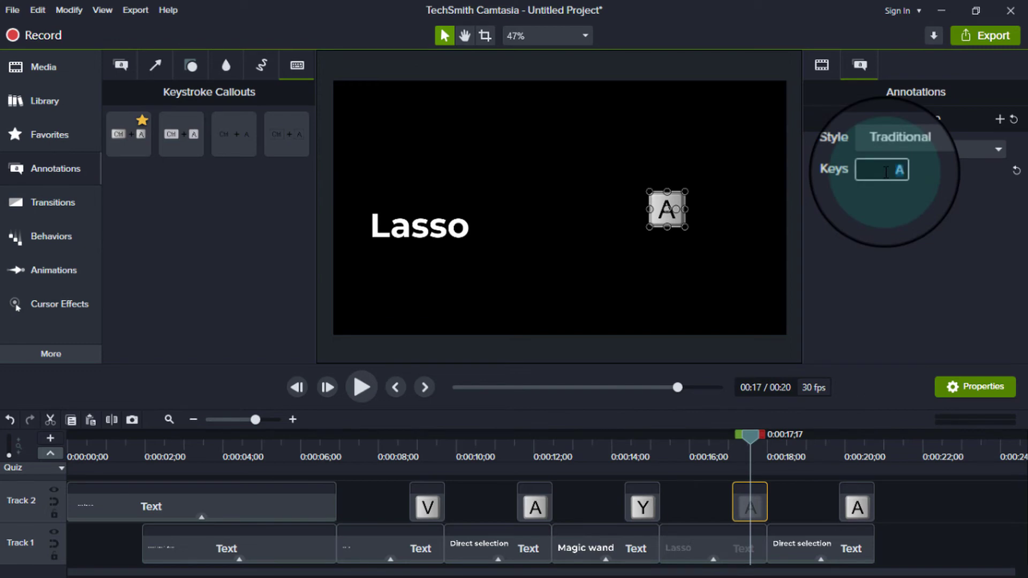
key("q")
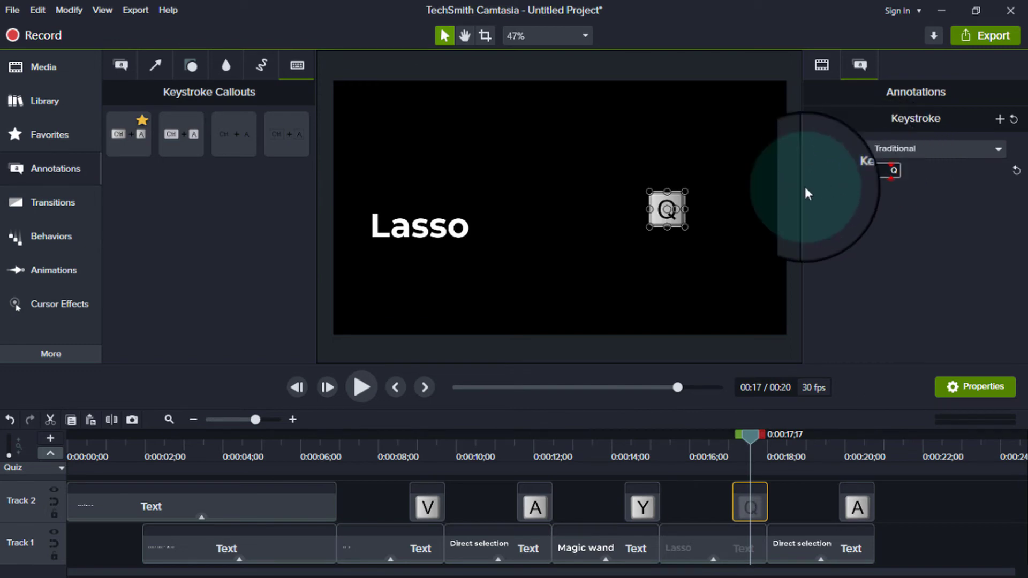
left_click_drag(659, 214, 645, 232)
Step: Replace the text of the last duplicated "Direct selection" callout with the copied "Pen"
left_click_drag(750, 435, 857, 477)
double_click(443, 206)
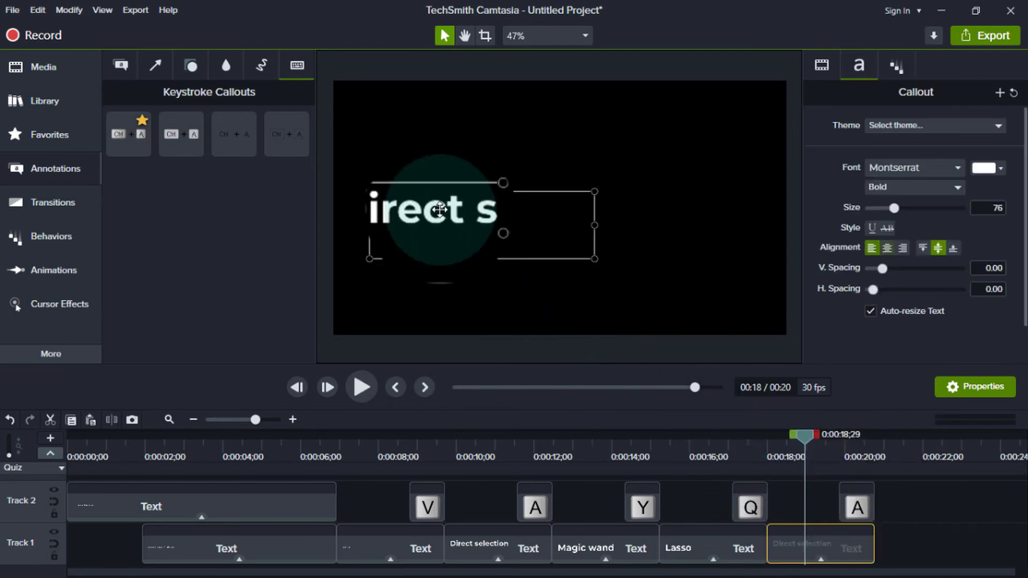
key("ctrl+a")
key("super+v")
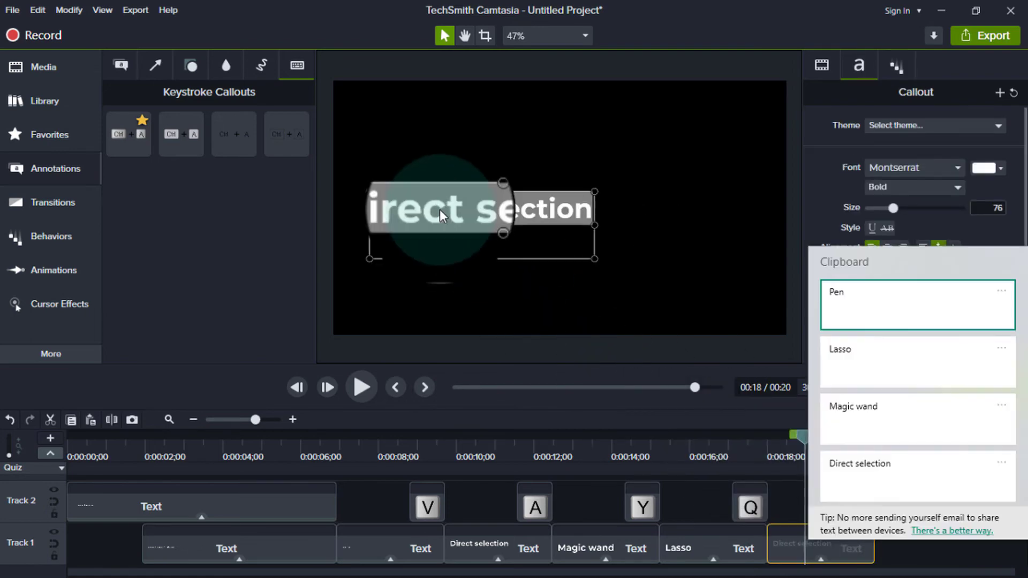
left_click(852, 303)
Step: Change the key of the keystroke callout beside "Pen" to P
left_click_drag(818, 437, 859, 440)
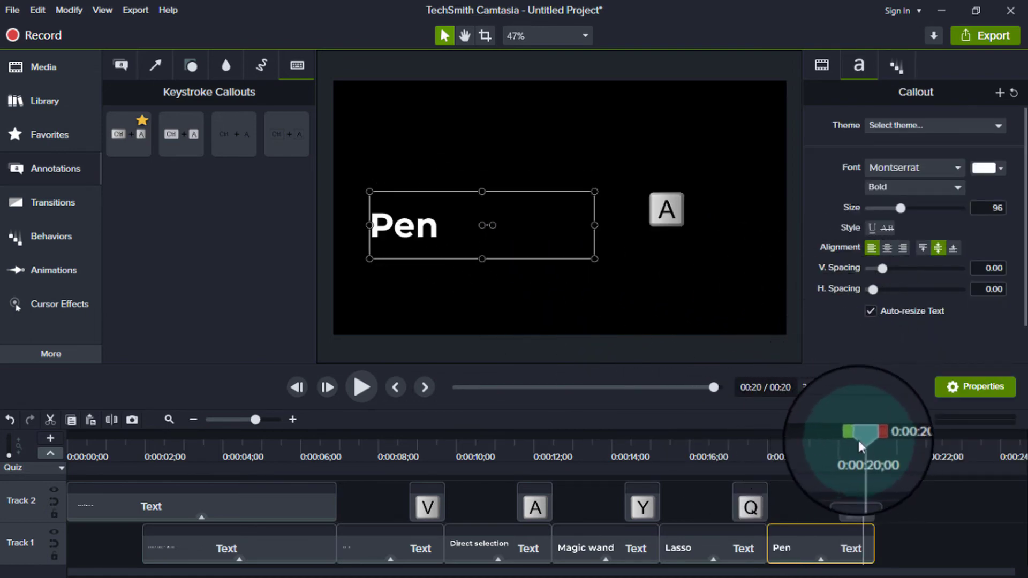
left_click(667, 214)
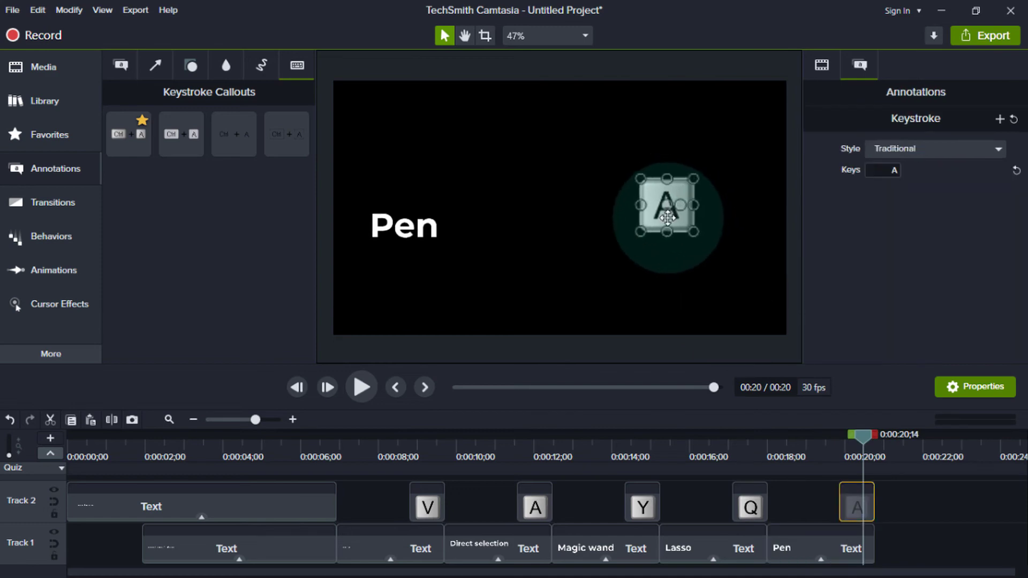
left_click(892, 170)
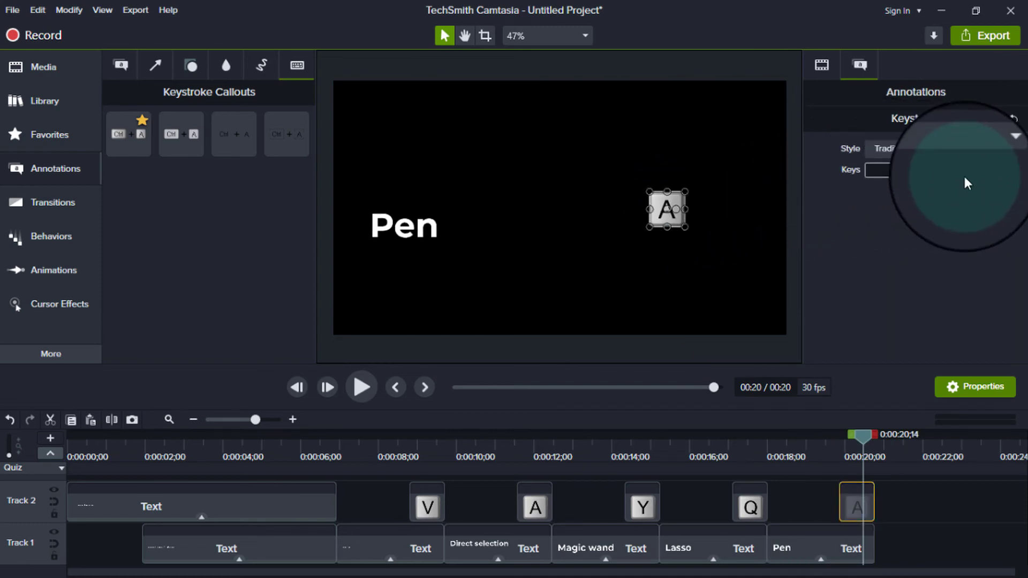
key("p")
Step: Move the P keystroke callout and the "Pen" text closer together on the canvas and align them at the same height
left_click_drag(662, 215, 733, 265)
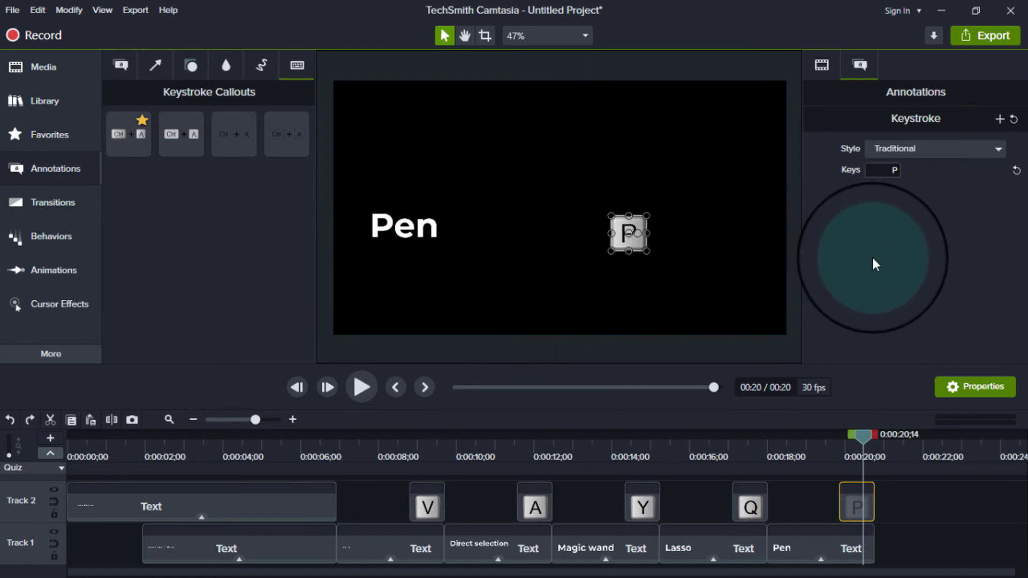
left_click(686, 263)
left_click(616, 236)
left_click(404, 230)
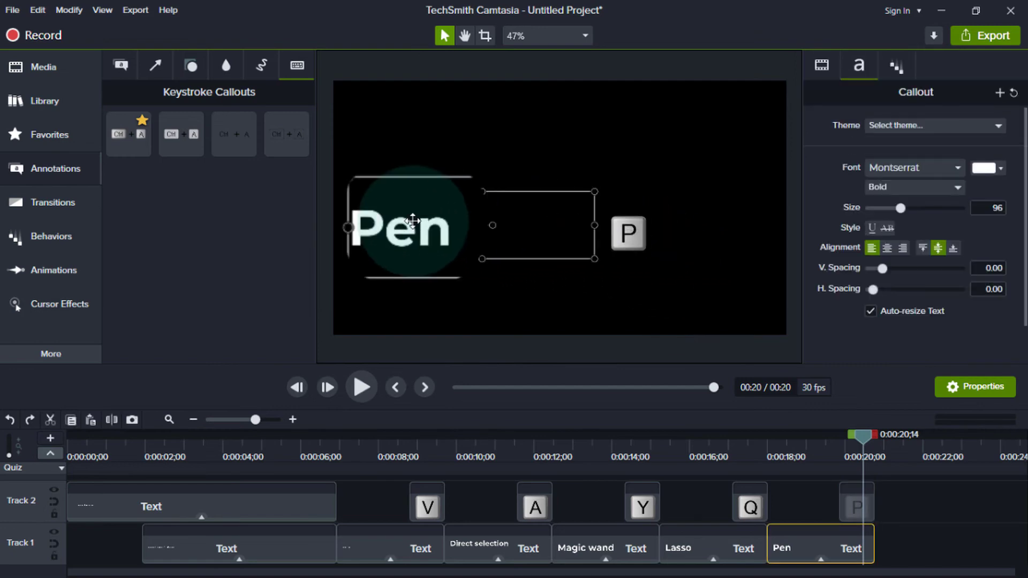
left_click_drag(423, 229, 410, 215)
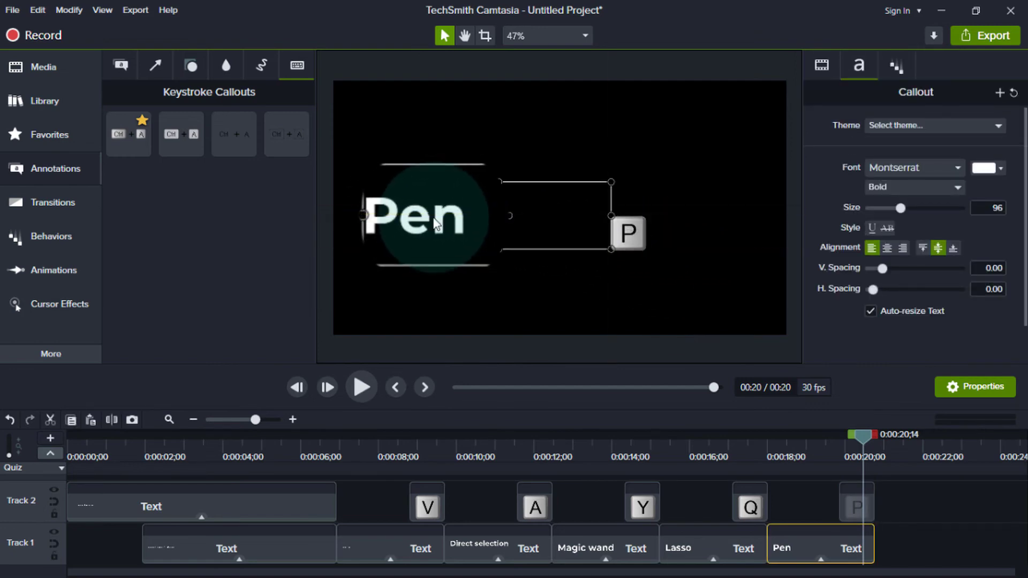
left_click(637, 243)
left_click(941, 498)
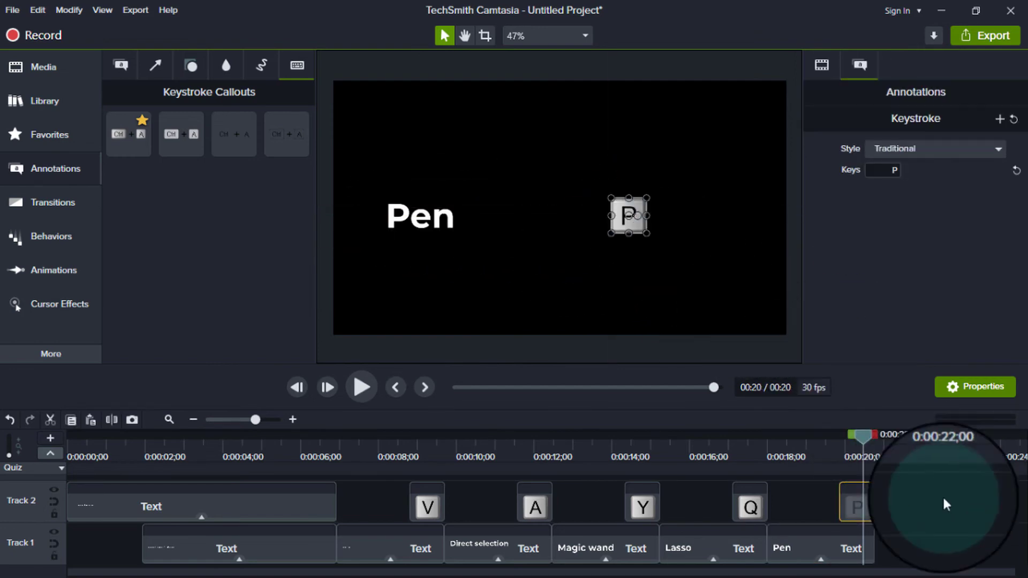
Step: Paste the copied "Direct selection" and A keystroke callout pair twice in succession after the "Pen" pair on the timeline
scroll(485, 528, "down", 3)
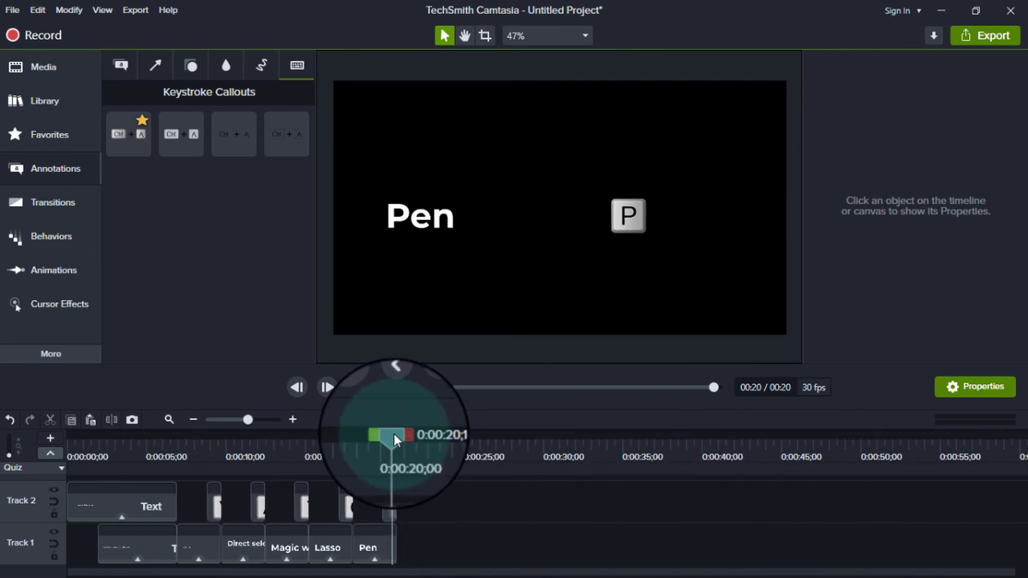
left_click_drag(392, 435, 403, 478)
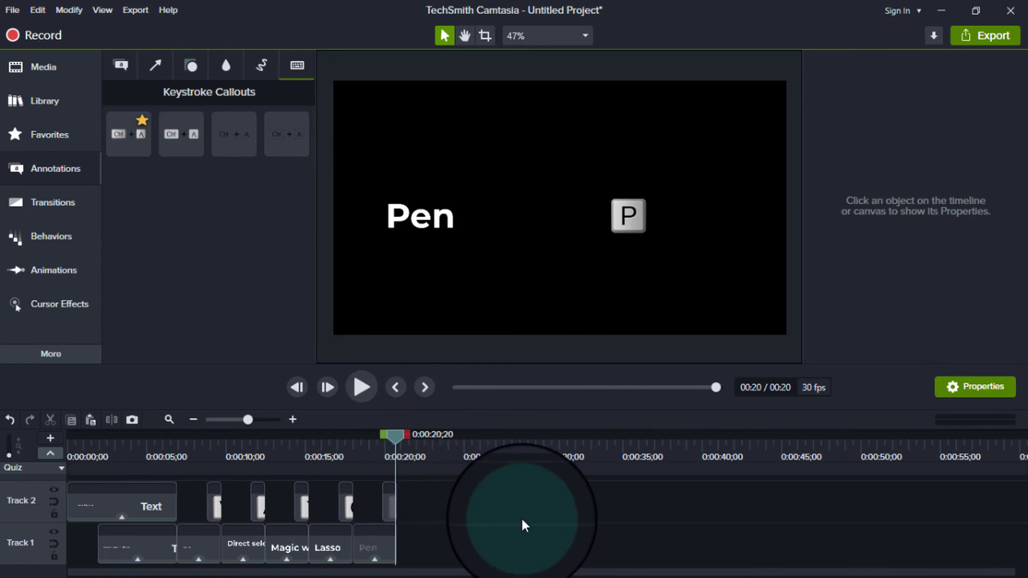
key("ctrl+v")
key("Delete")
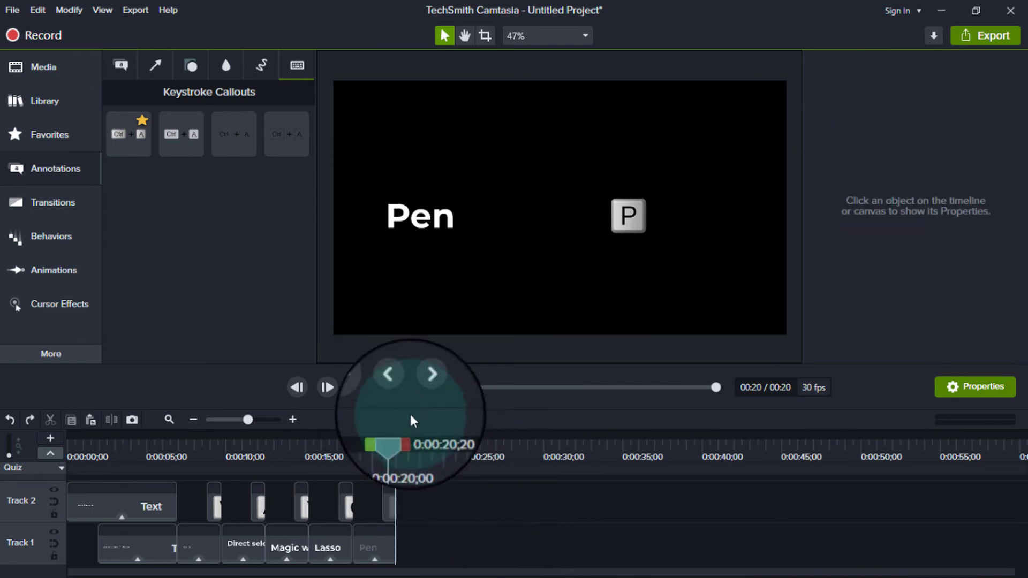
key("ctrl+v")
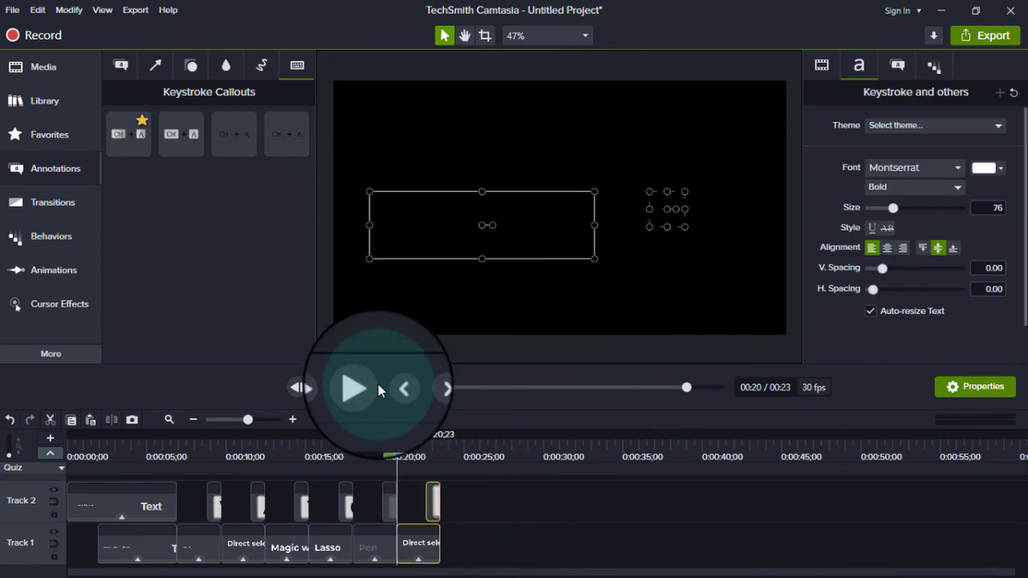
left_click_drag(394, 426, 442, 451)
left_click(362, 387)
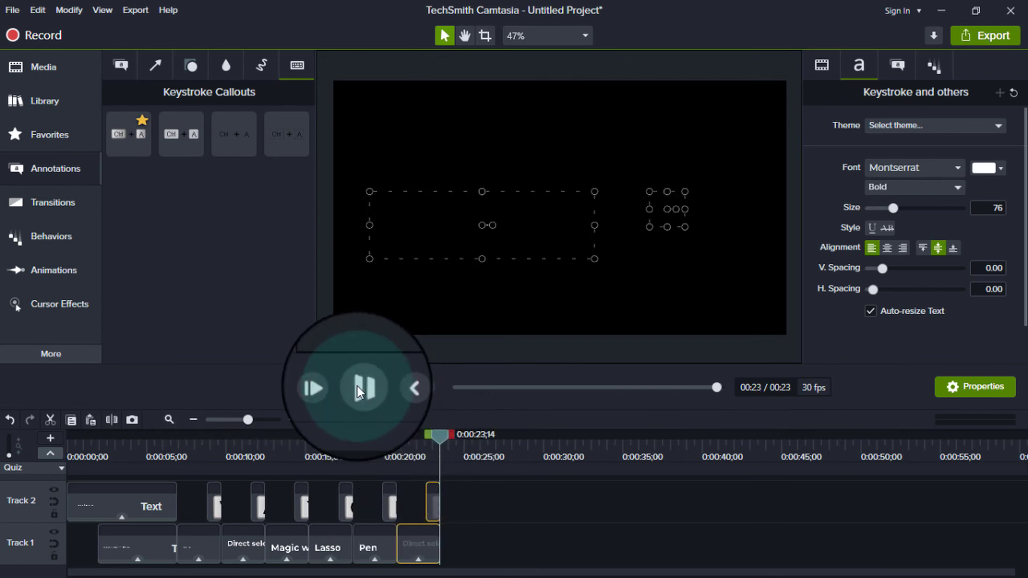
left_click(97, 421)
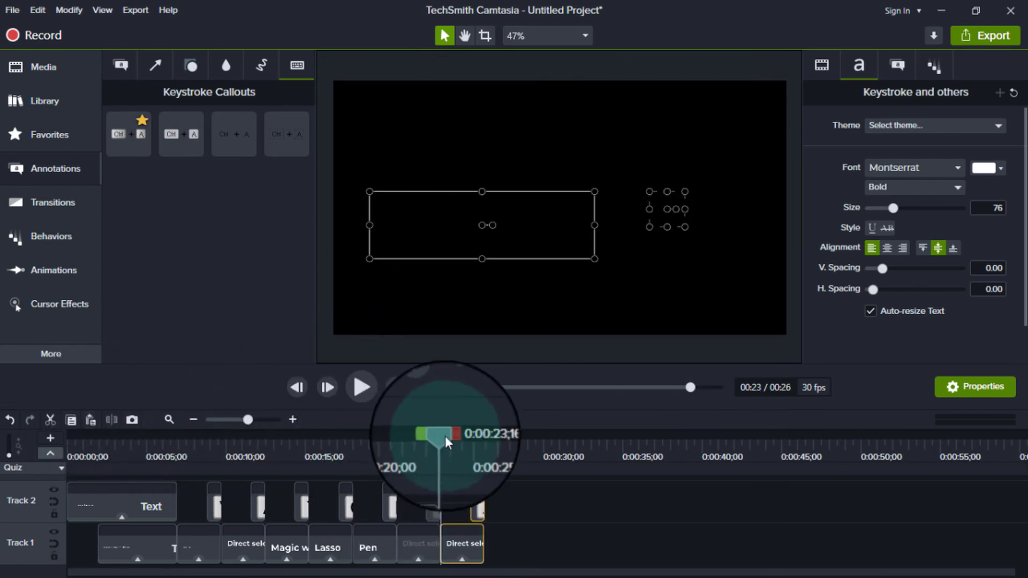
Step: Paste one more "Direct selection" and A keystroke callout pair after the last pair on the timeline and deselect it
left_click(92, 421)
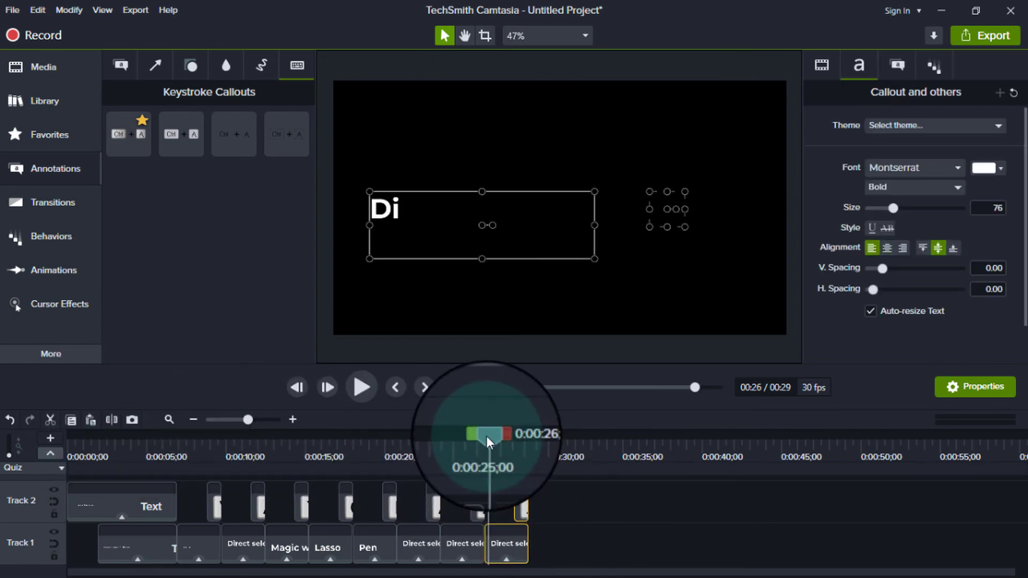
left_click_drag(486, 436, 521, 506)
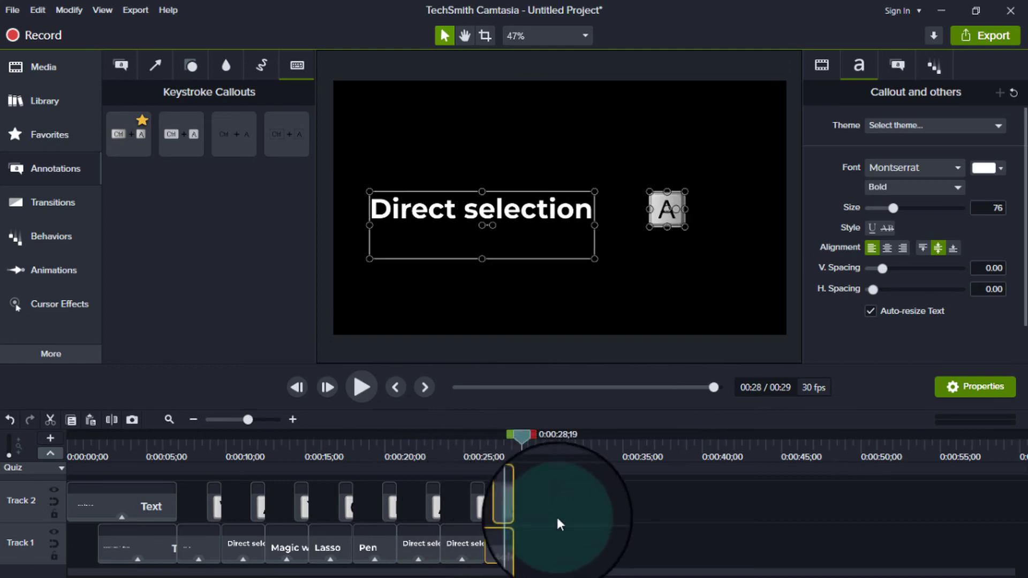
left_click(644, 544)
left_click_drag(526, 432, 410, 448)
Step: Save the project as "adobe illustrator shortcut part 01" in the backup project folder
left_click(12, 9)
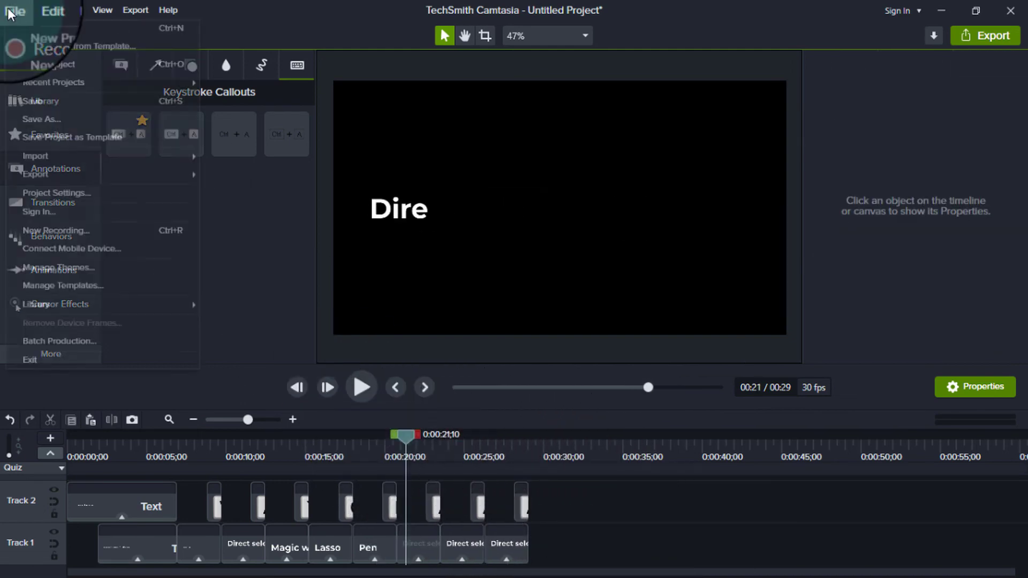
left_click(37, 101)
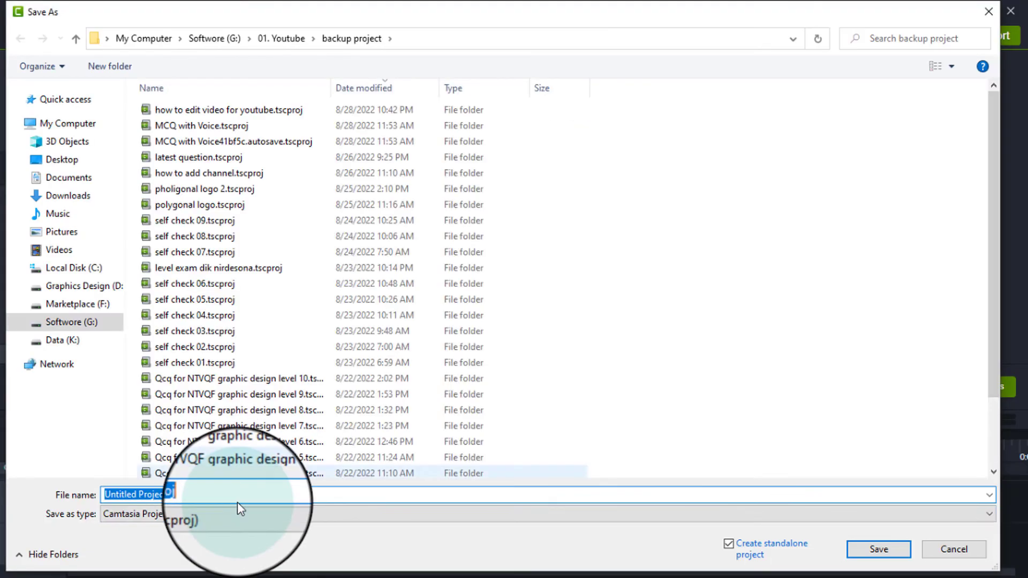
type("adobe ")
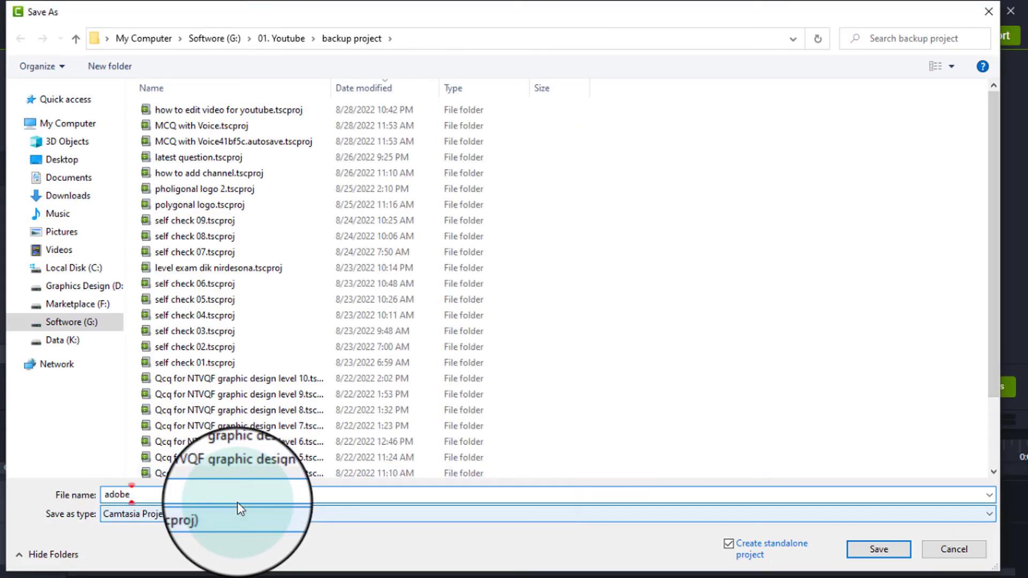
type("illustrator shortcut")
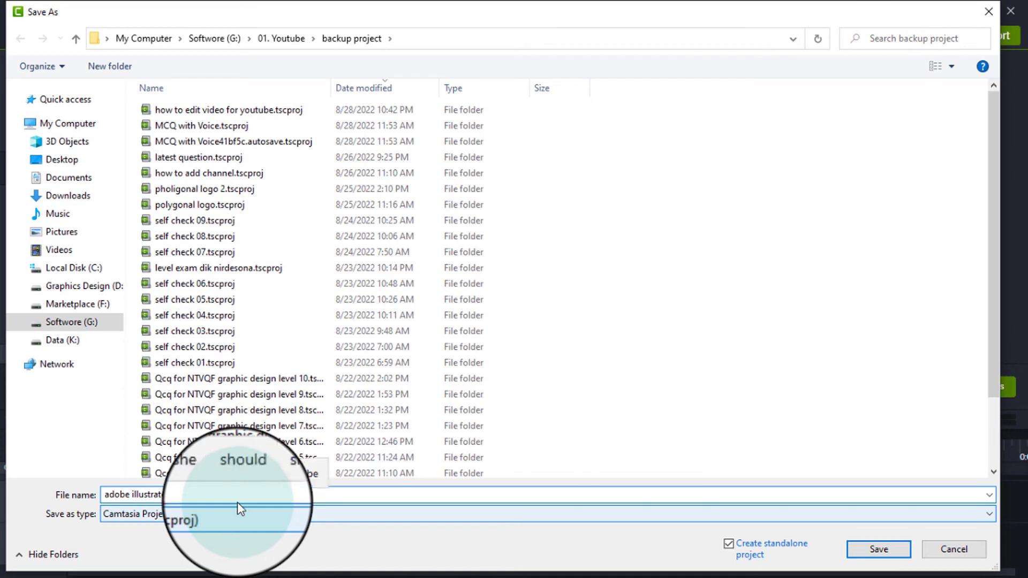
type(" part 01")
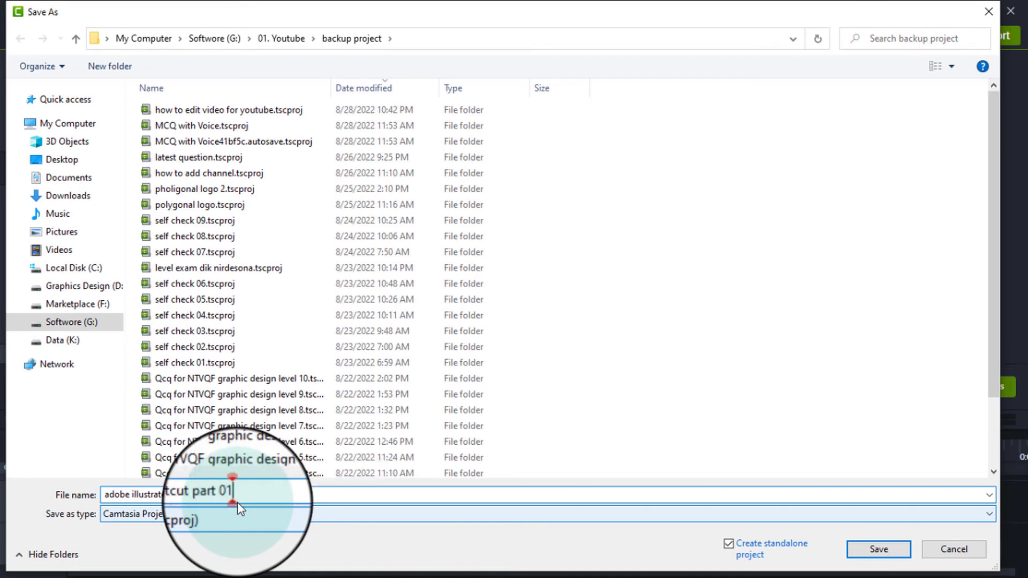
key("Return")
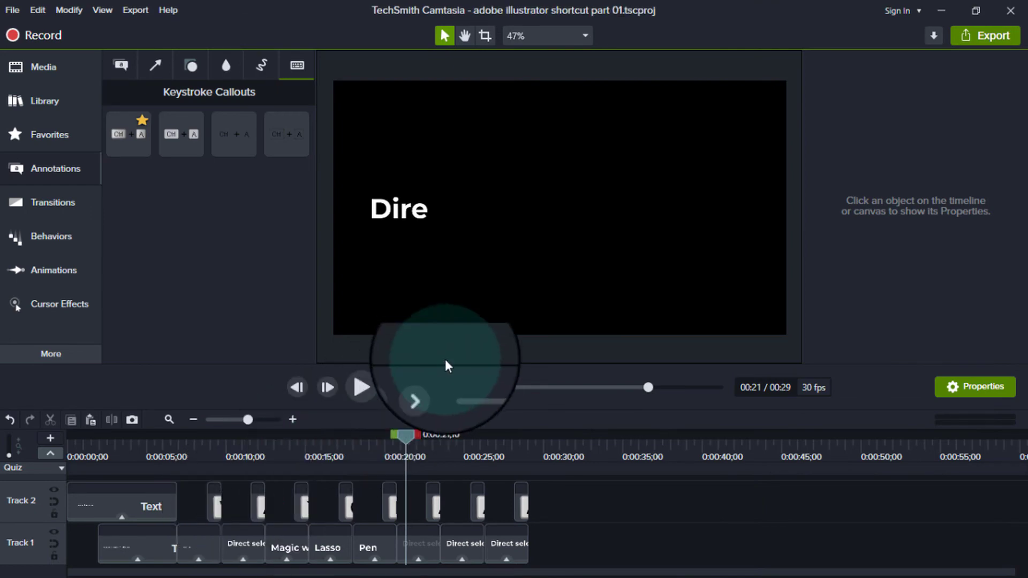
Step: Produce the video with custom production settings at a video size of 1920 x 1080 into the "03 ready for upload" folder
left_click(964, 35)
left_click(917, 63)
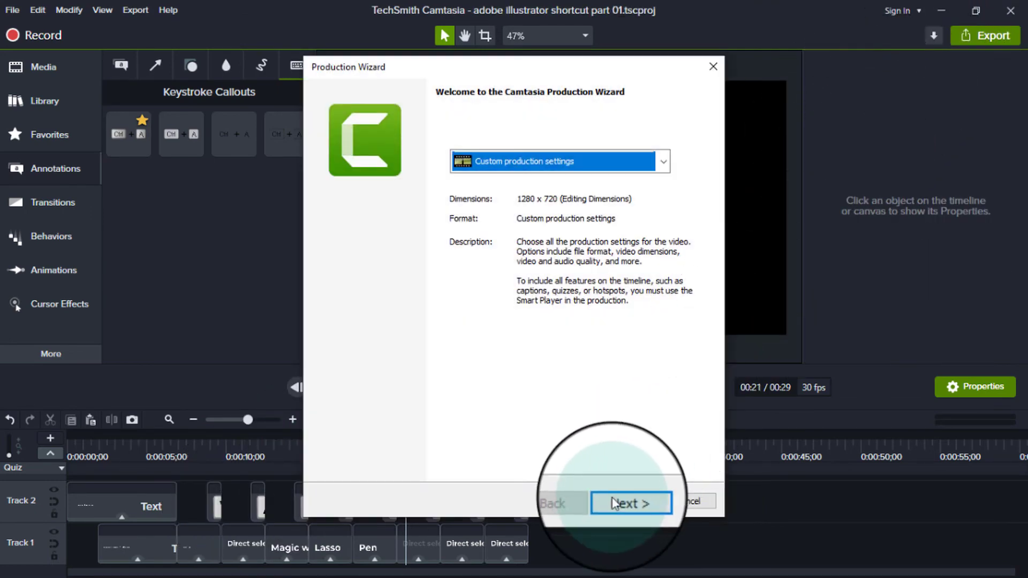
left_click(613, 504)
left_click(613, 504)
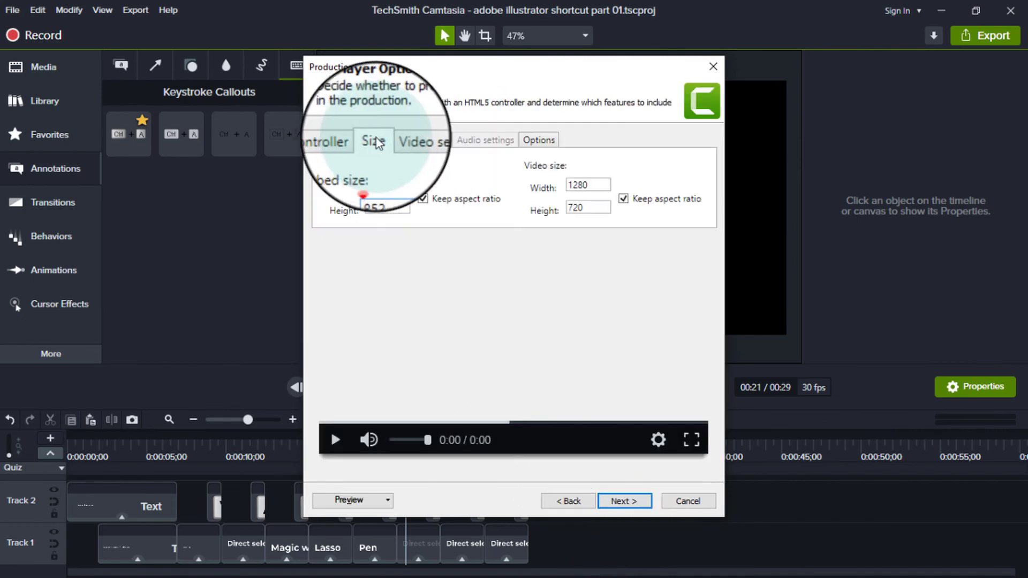
double_click(572, 206)
type("108")
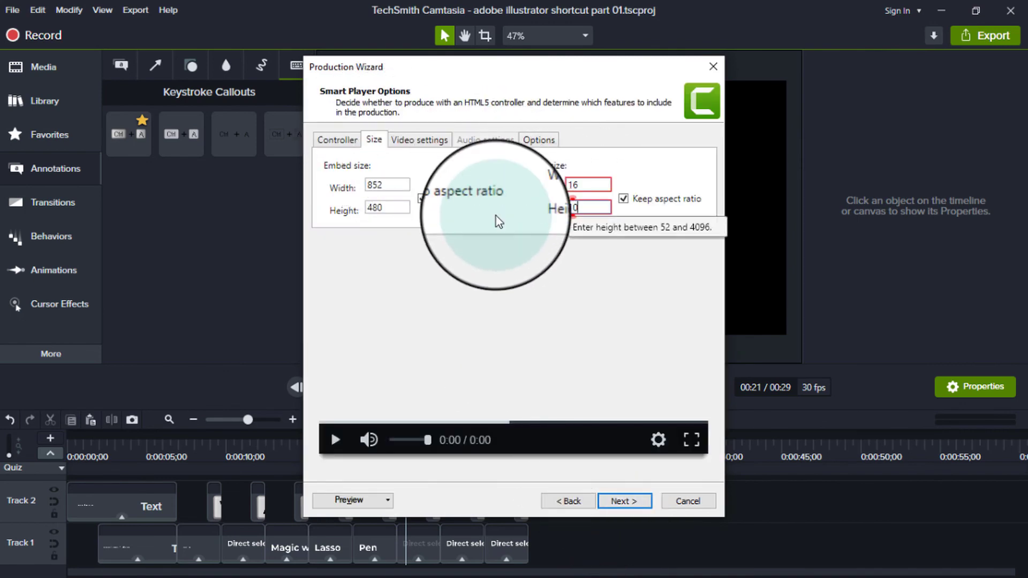
type("0")
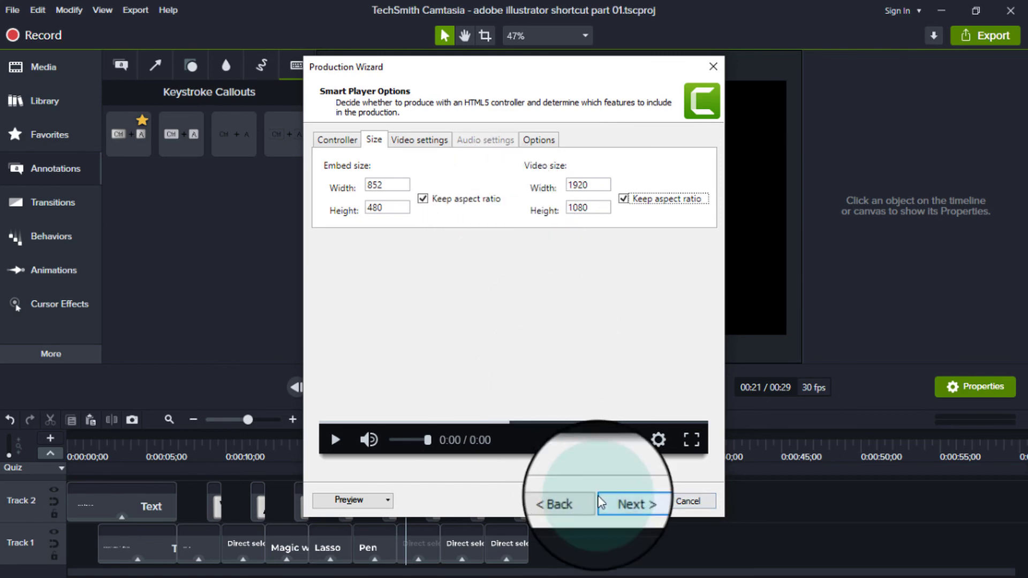
left_click(625, 502)
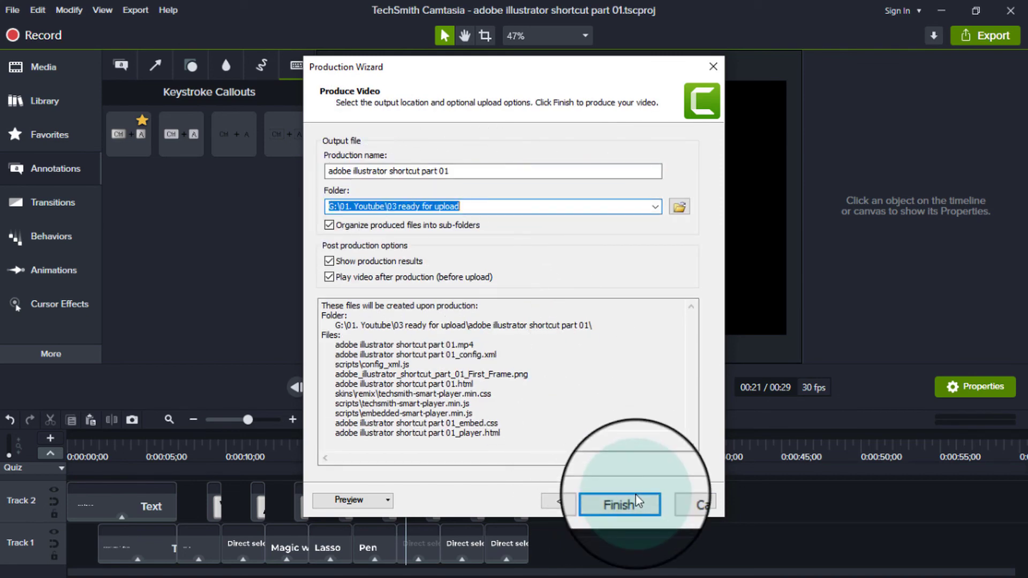
left_click(631, 500)
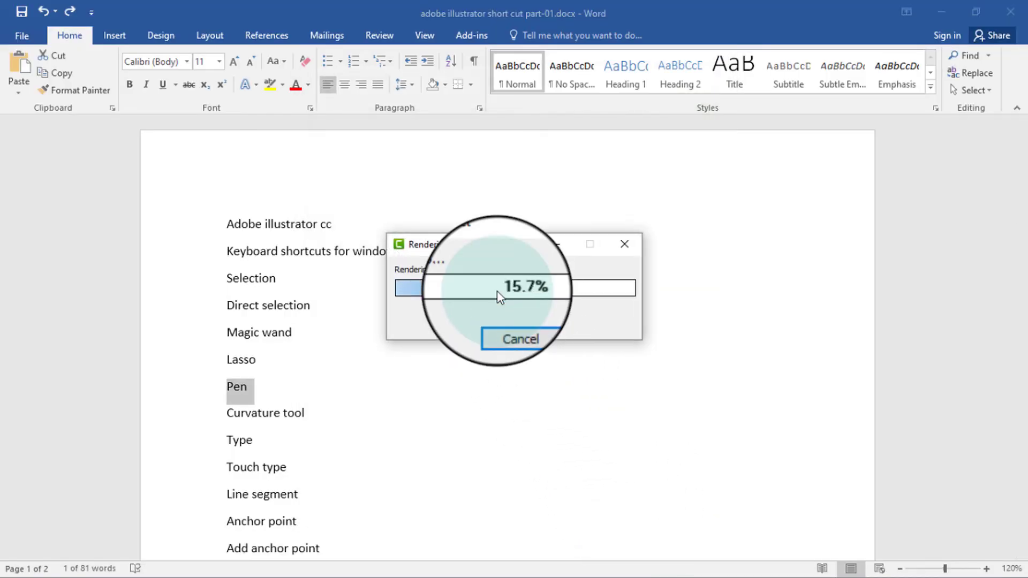
left_click(943, 1)
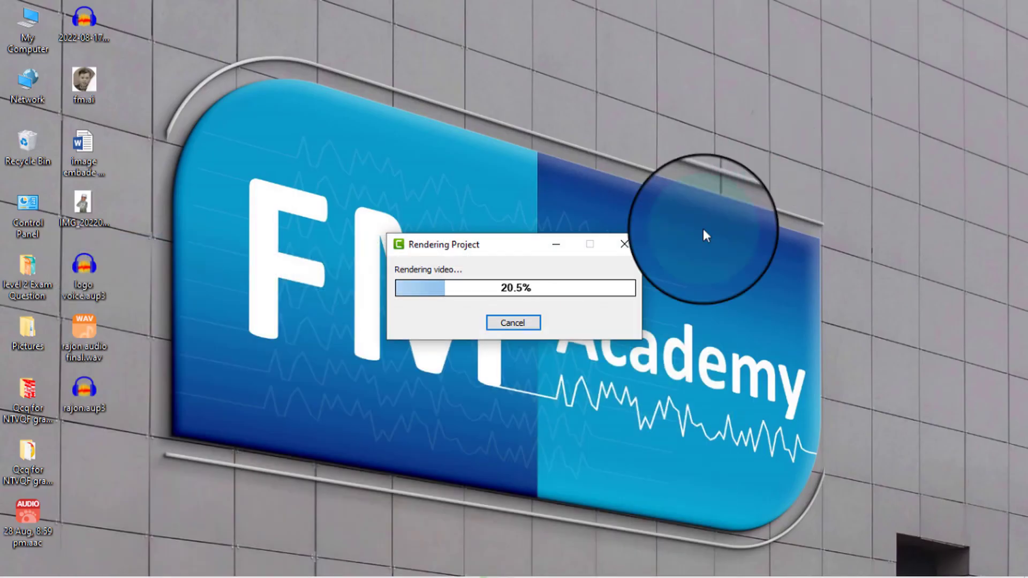
right_click(534, 390)
left_click(578, 234)
right_click(812, 118)
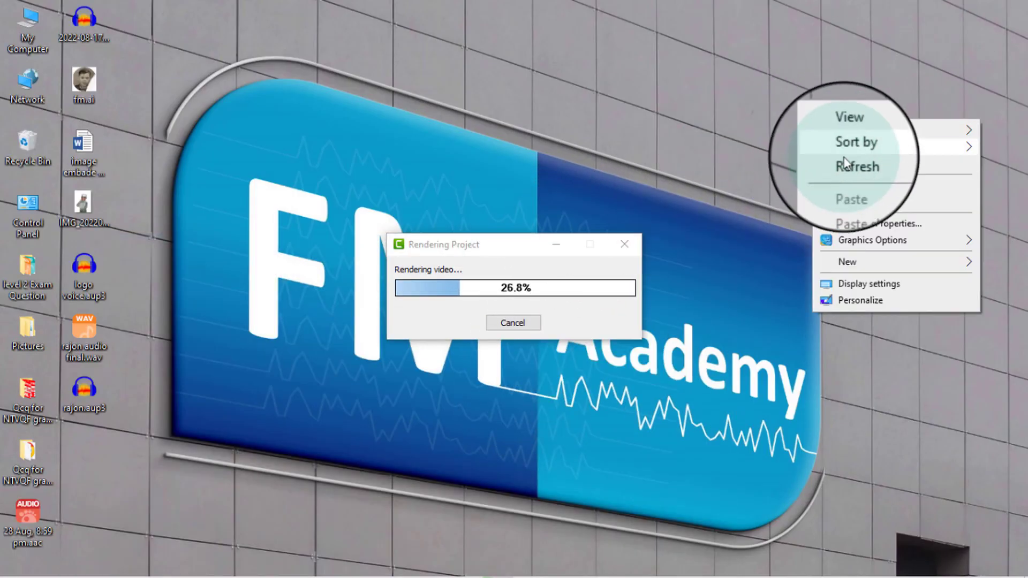
left_click(812, 161)
right_click(709, 112)
left_click(750, 156)
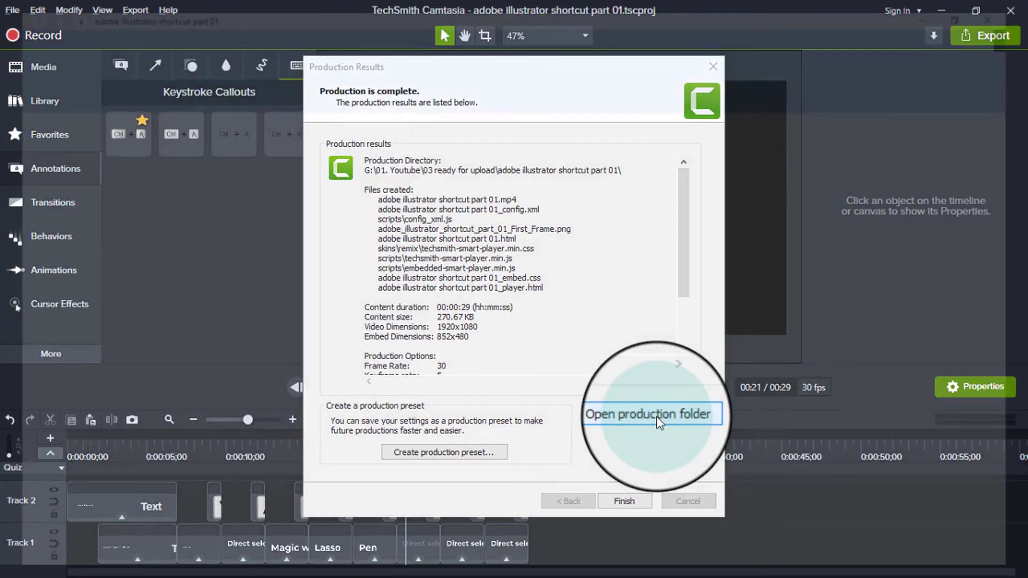
Step: Open the folder of the produced video from the production results and close it again
left_click(656, 416)
left_click(1014, 8)
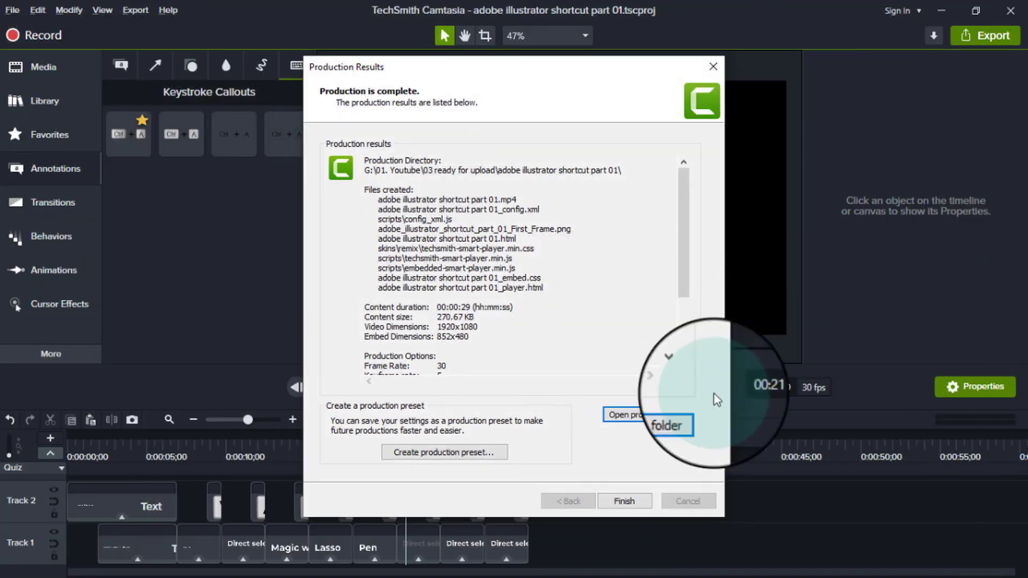